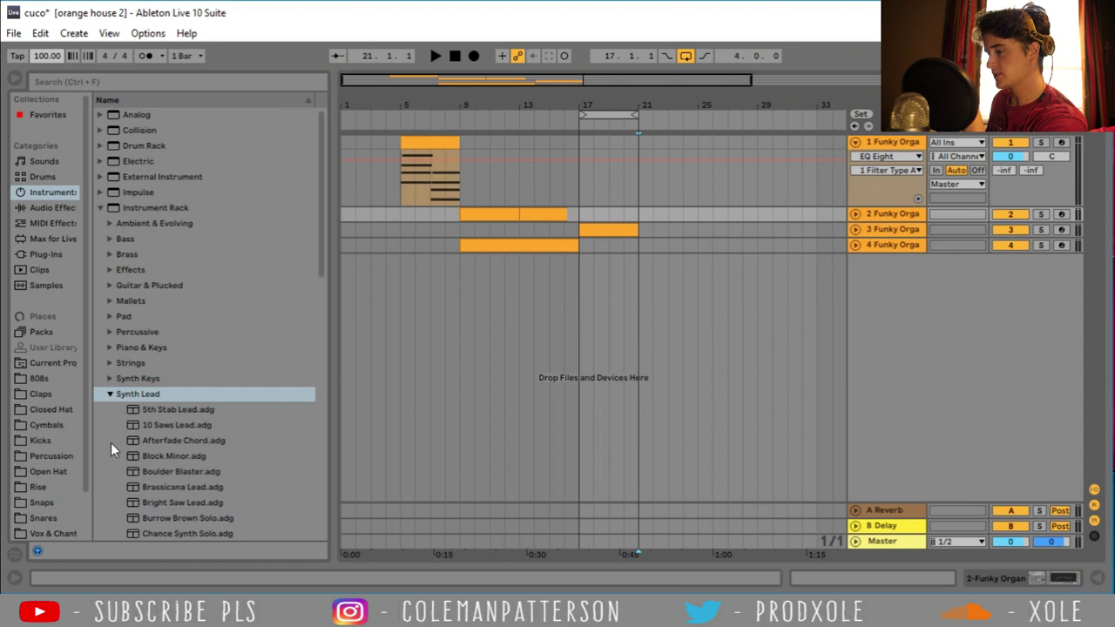
Preview the Funky Organ.adg preset from the Piano & Keys instrument racks
left_click(109, 396)
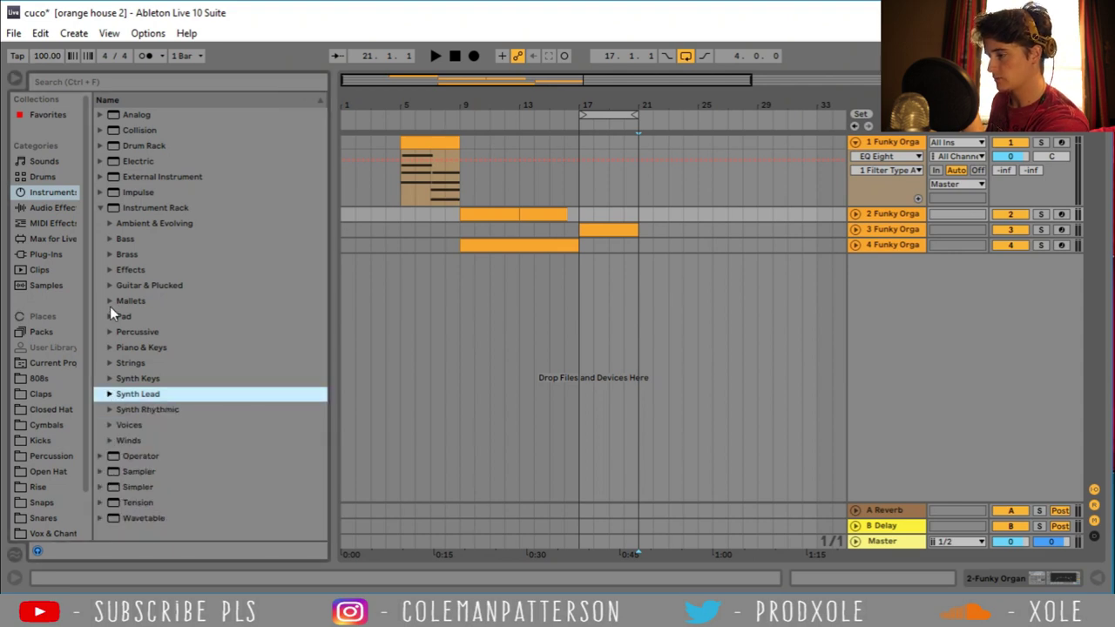
left_click(108, 347)
scroll(171, 383, "down", 3)
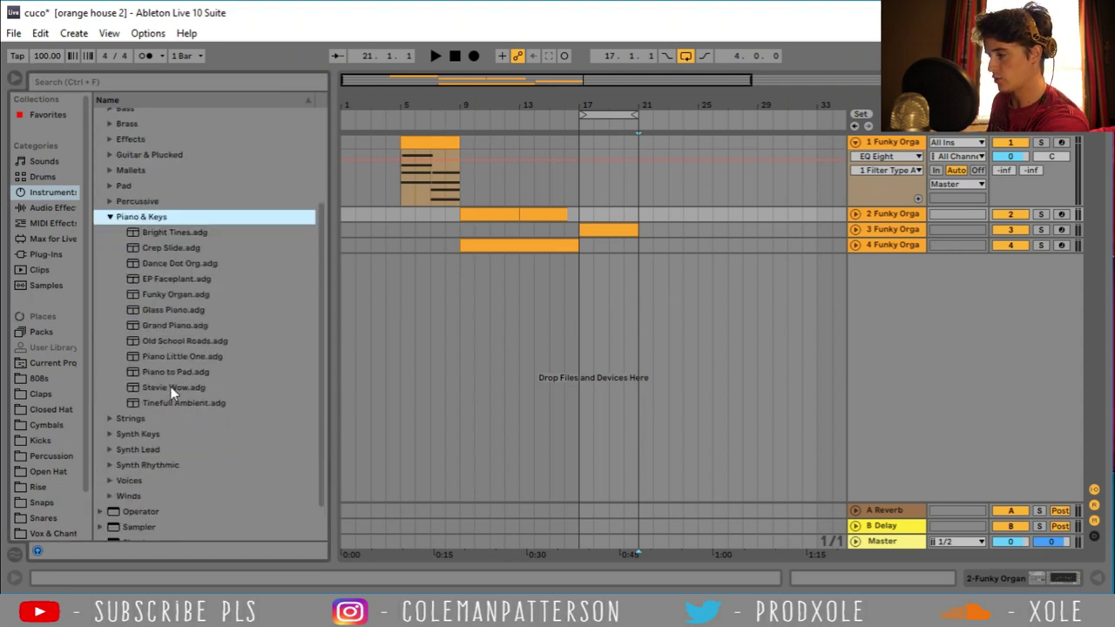
left_click(182, 299)
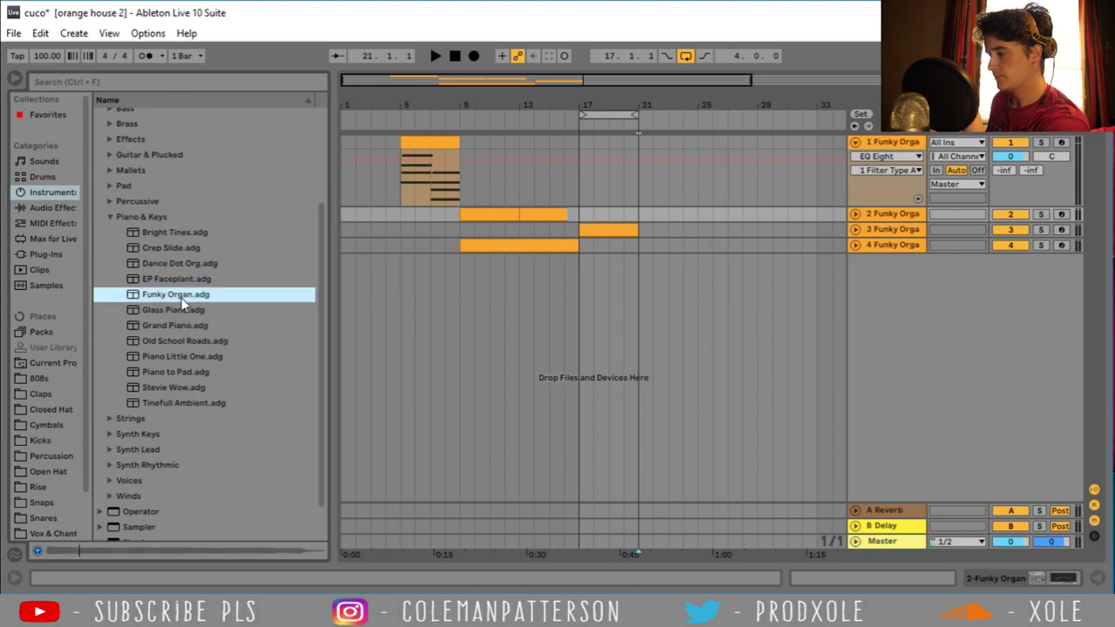
Unfold all four Funky Organ tracks and move the fourth track above the third
left_click(855, 143)
left_click(855, 143)
left_click(855, 213)
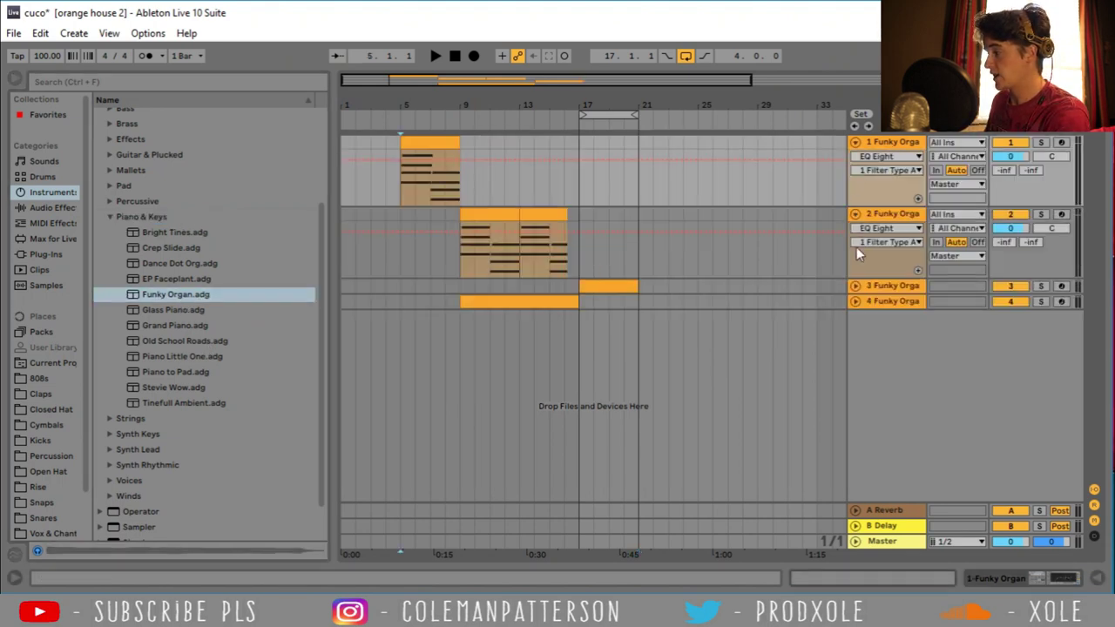
left_click(855, 286)
left_click(855, 358)
left_click_drag(889, 360, 873, 281)
left_click(904, 142)
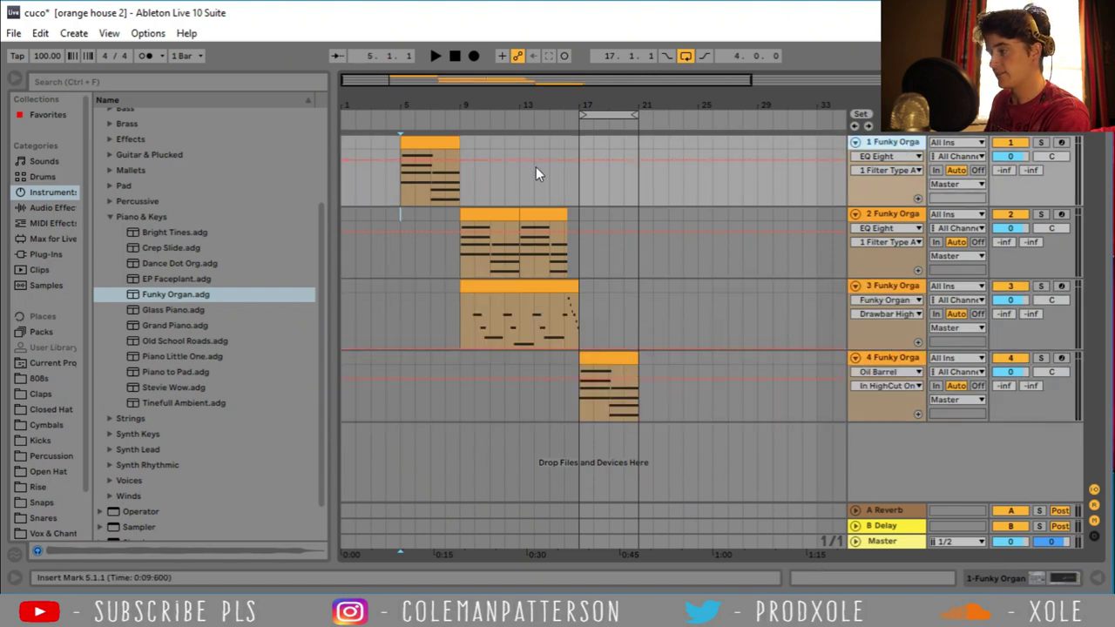
Open the MIDI clip on the first track to show its notes
left_click(444, 143)
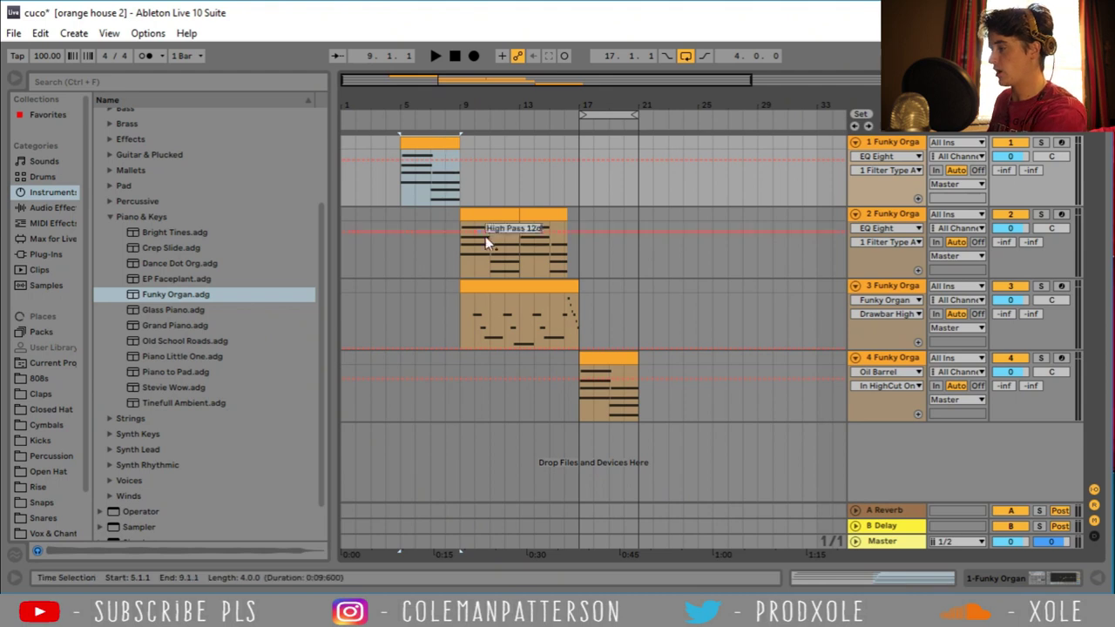
left_click_drag(462, 243, 520, 244)
left_click(607, 358)
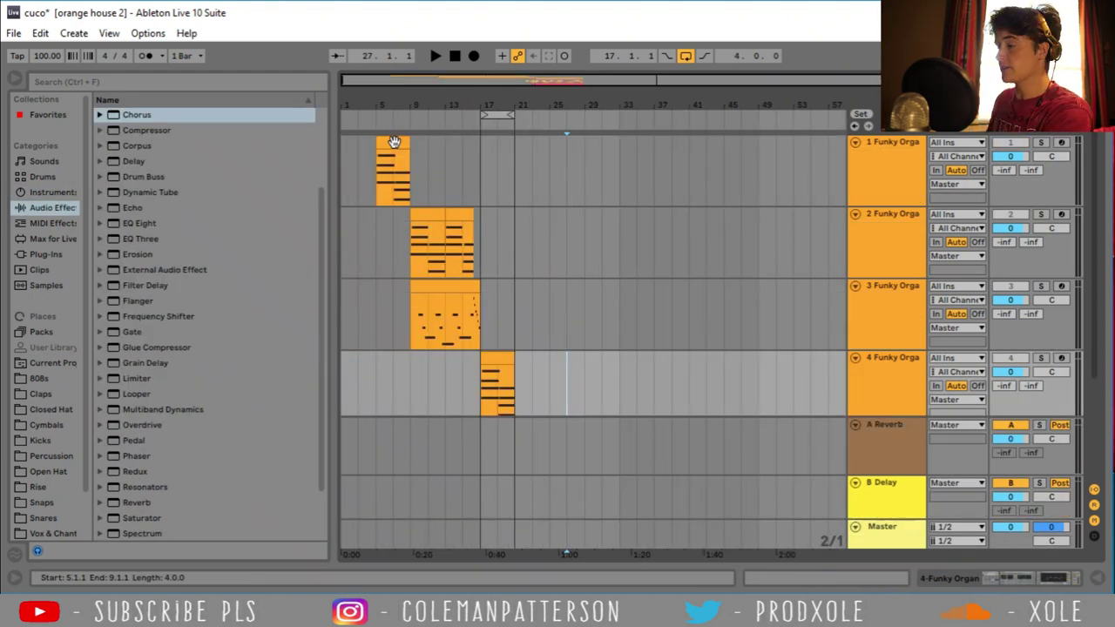
double_click(394, 141)
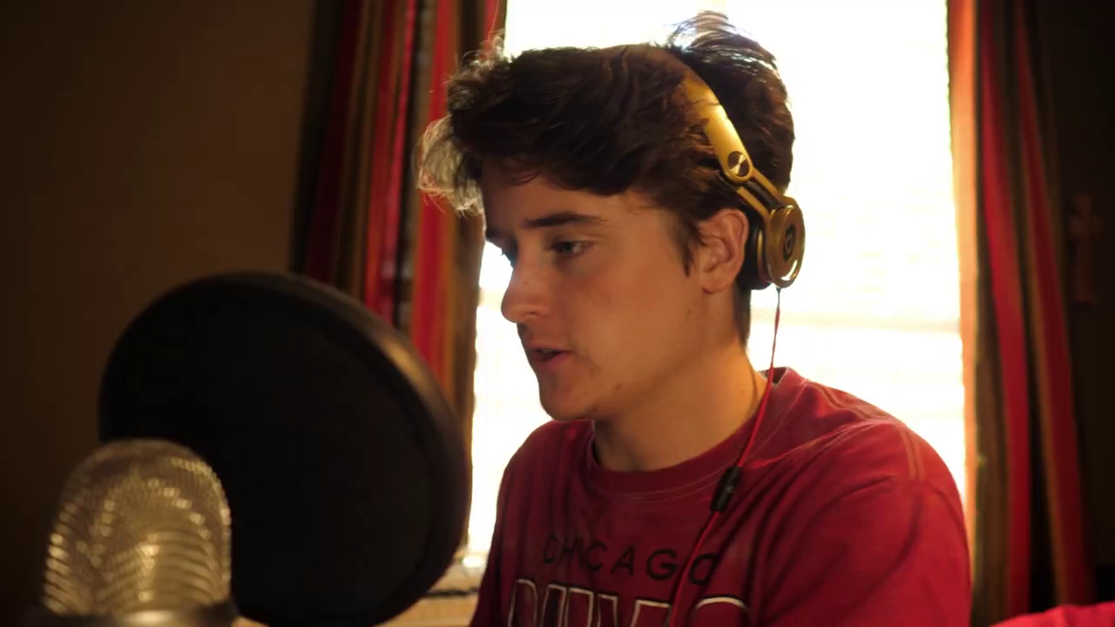
Try shifting the first chord's E3, G3 and B3 notes to the clip start and play the aligned chord
left_click(319, 323)
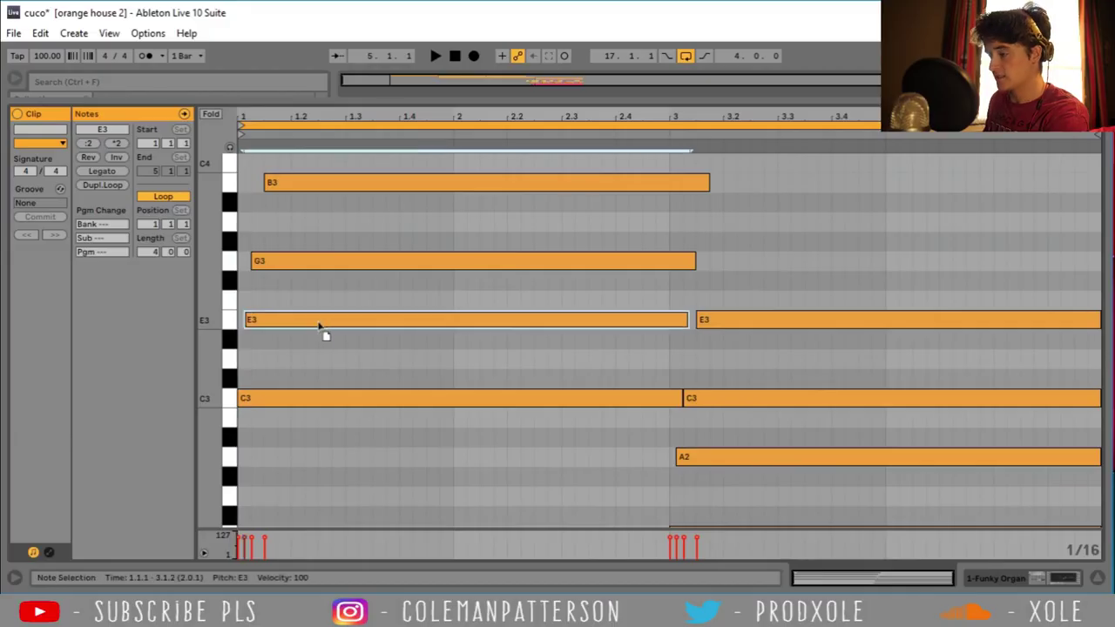
left_click_drag(319, 324, 311, 322)
left_click_drag(323, 263, 310, 261)
left_click_drag(318, 185, 289, 188)
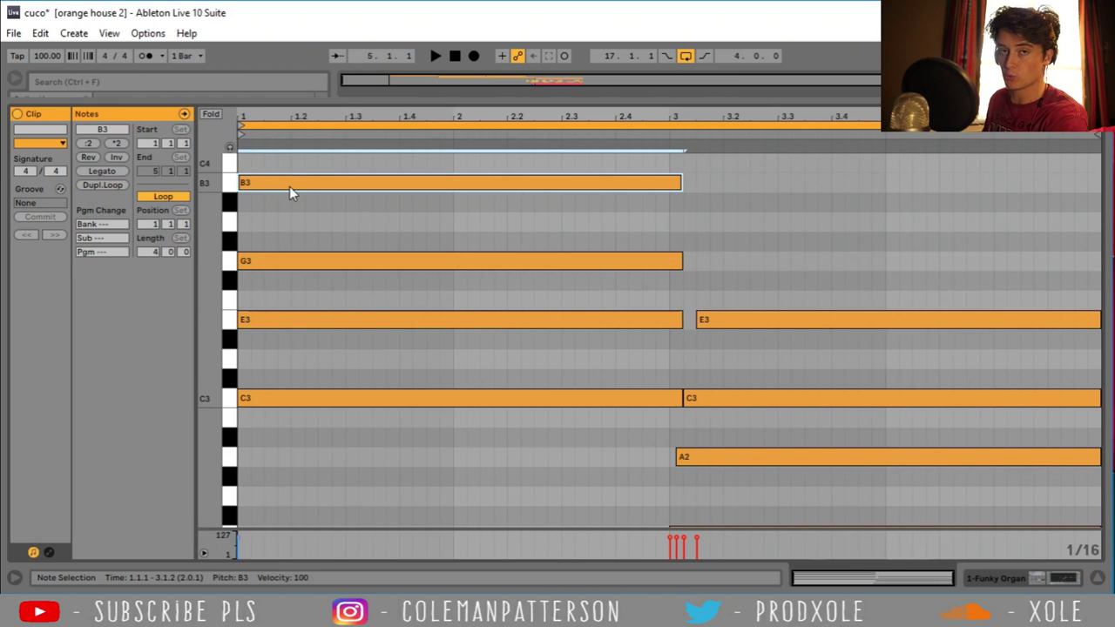
key("space")
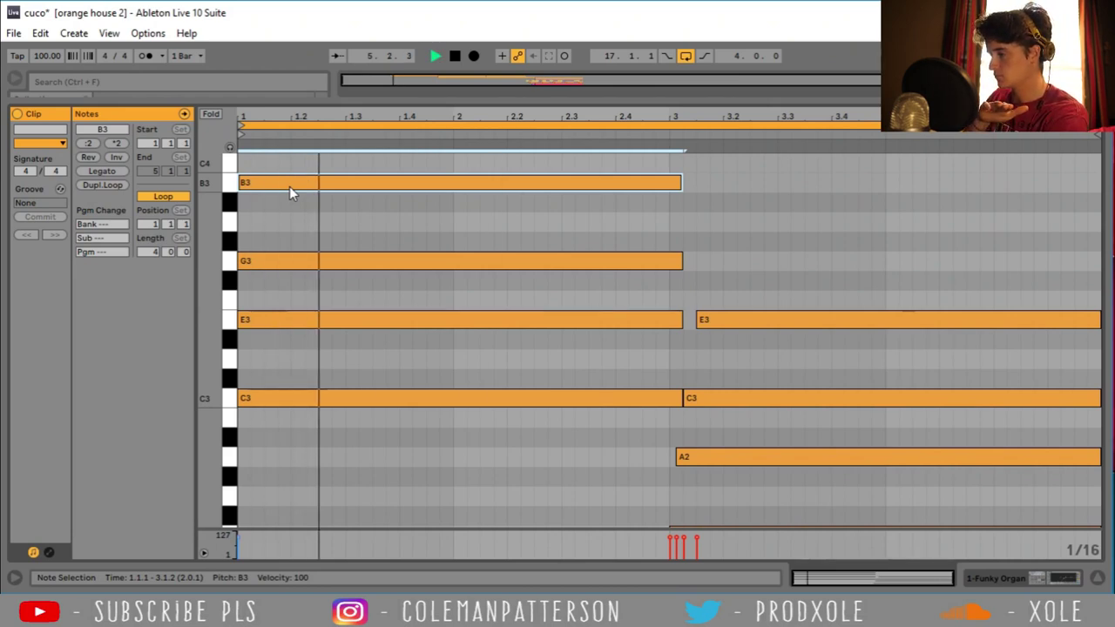
key("space")
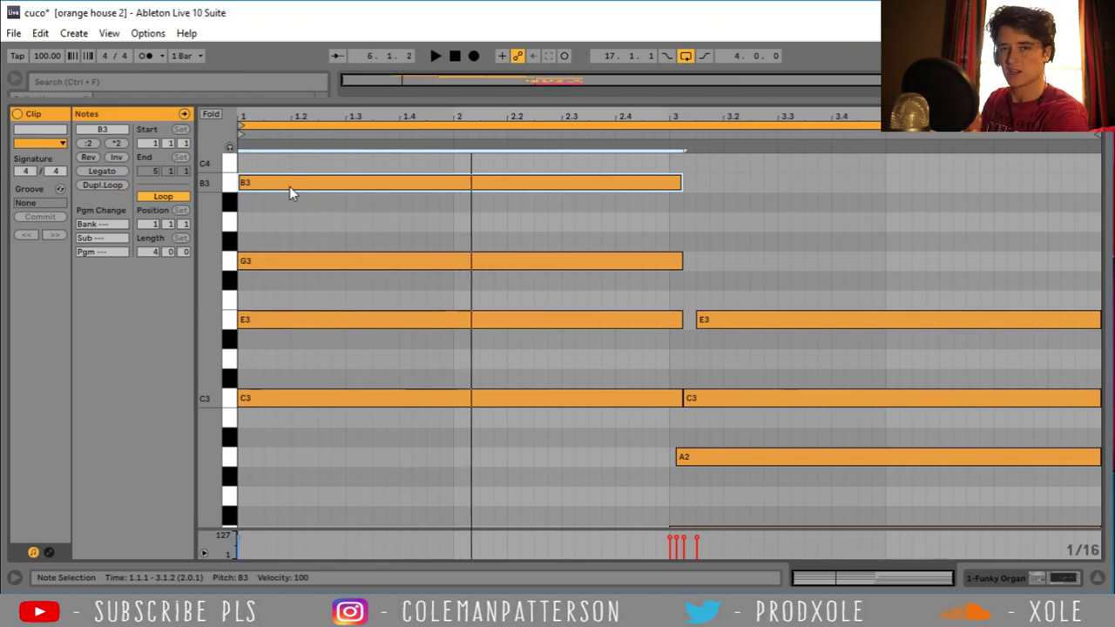
Undo the three note shifts and play the chord with its staggered notes
key("ctrl+z")
key("ctrl+z")
key("ctrl+z")
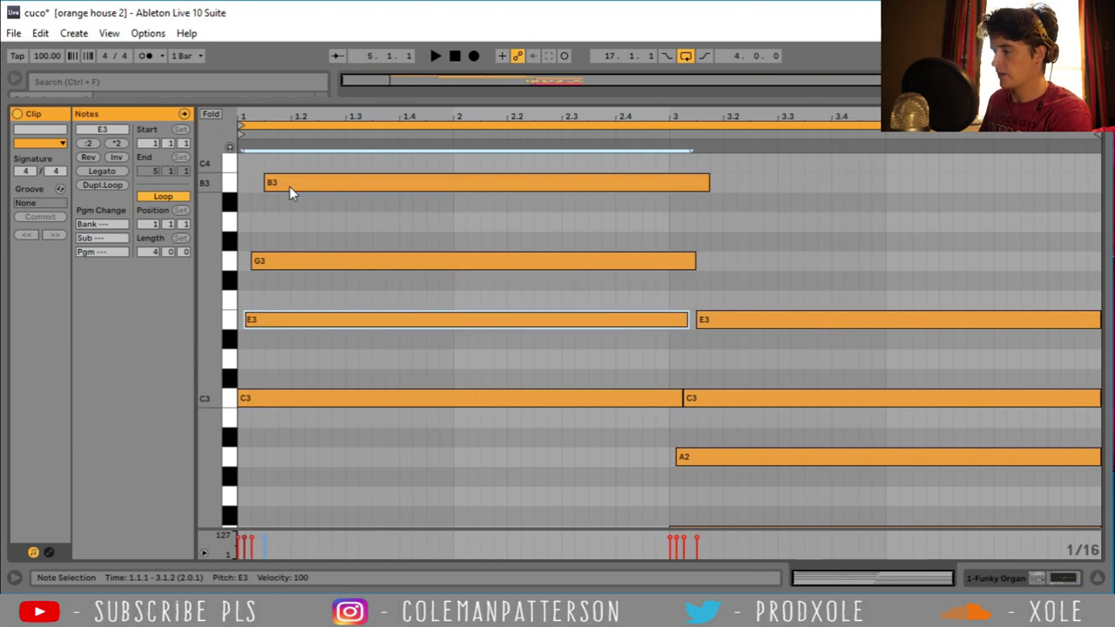
left_click(242, 322)
key("space")
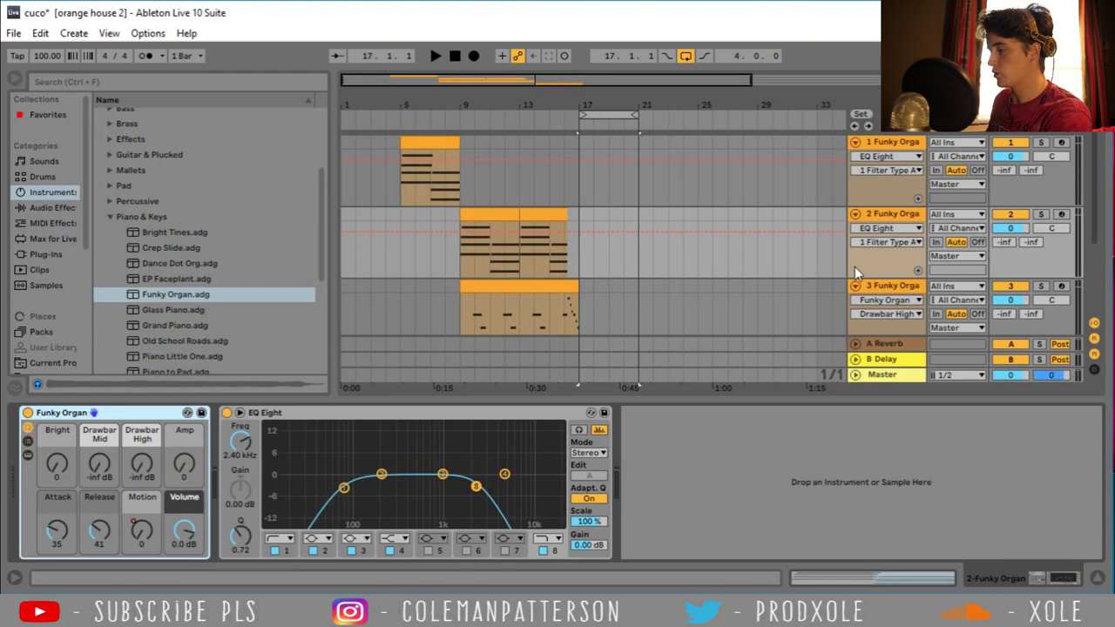
Solo the first track, show its device chain and play its clip from bar 5
left_click(56, 464)
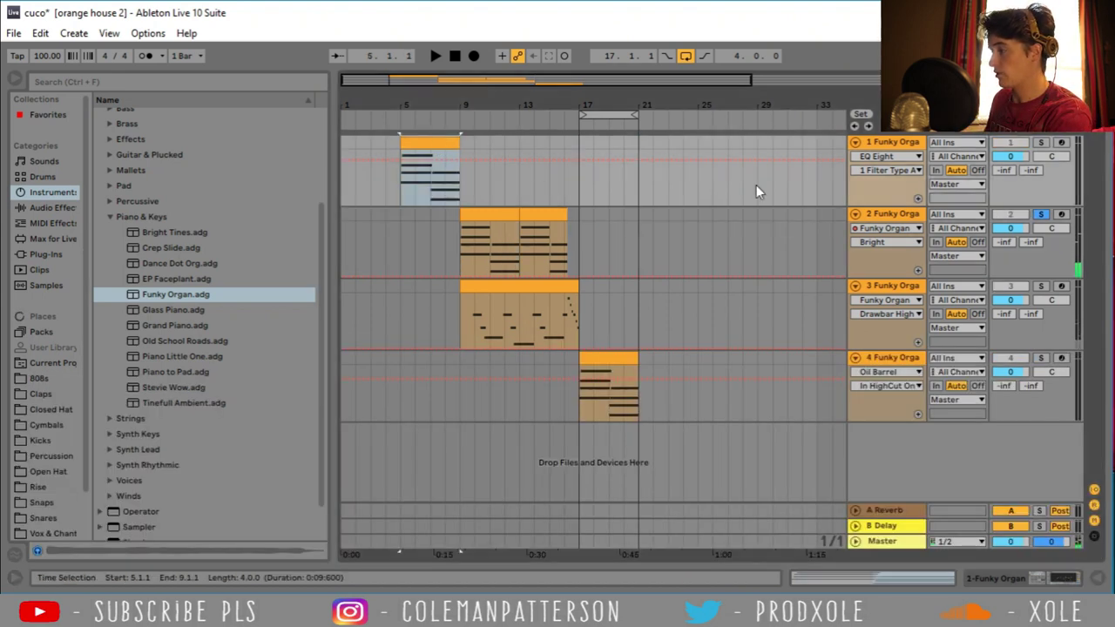
left_click(889, 144)
left_click(1045, 144)
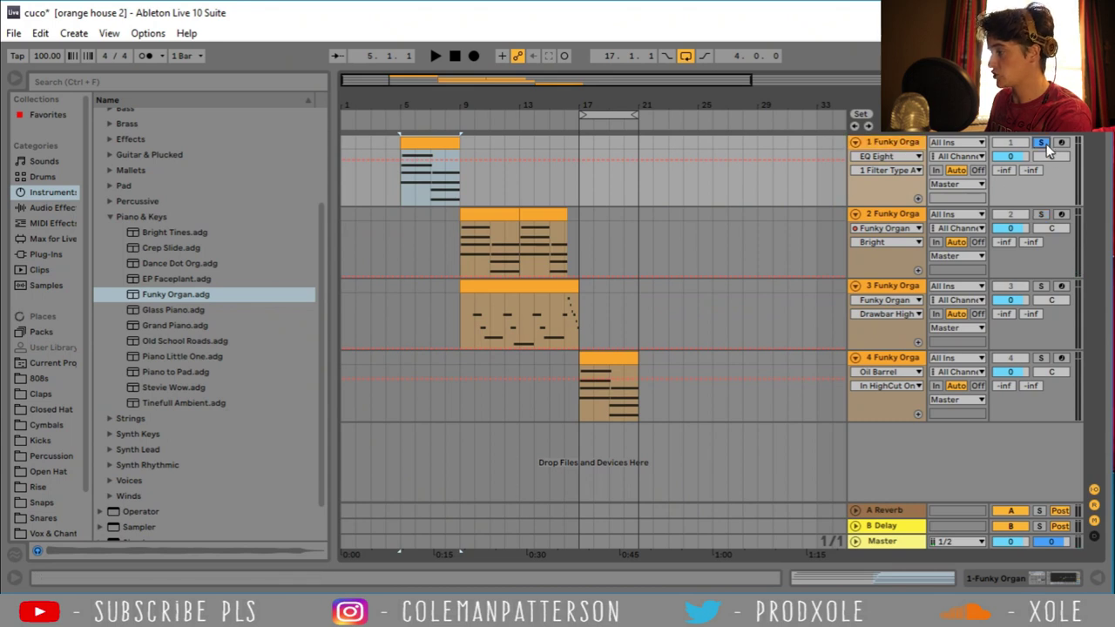
double_click(906, 144)
left_click(430, 144)
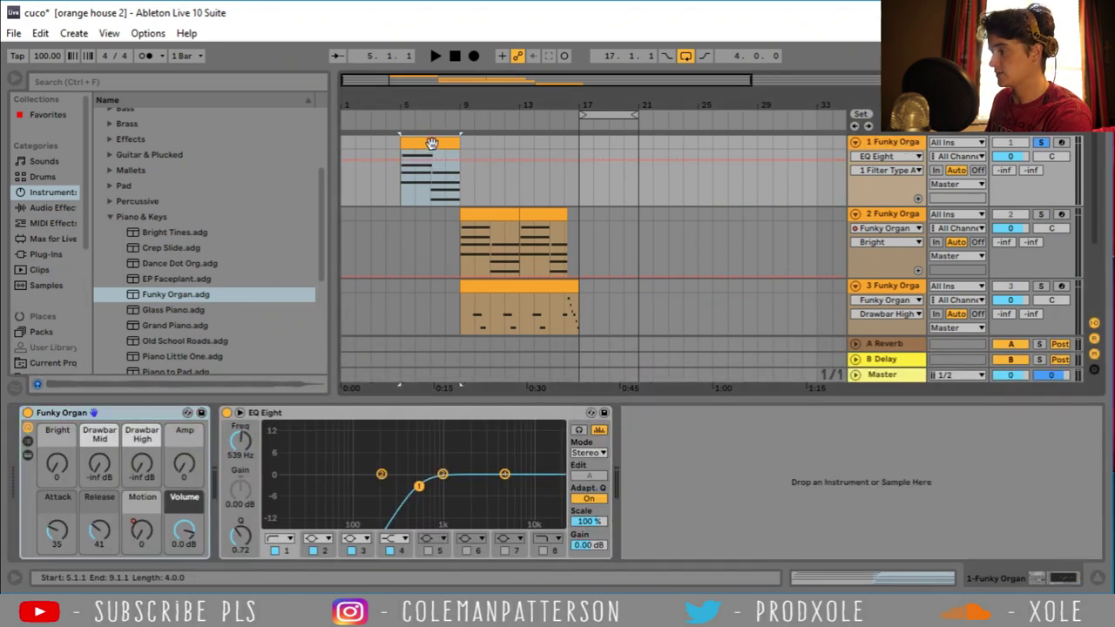
key("space")
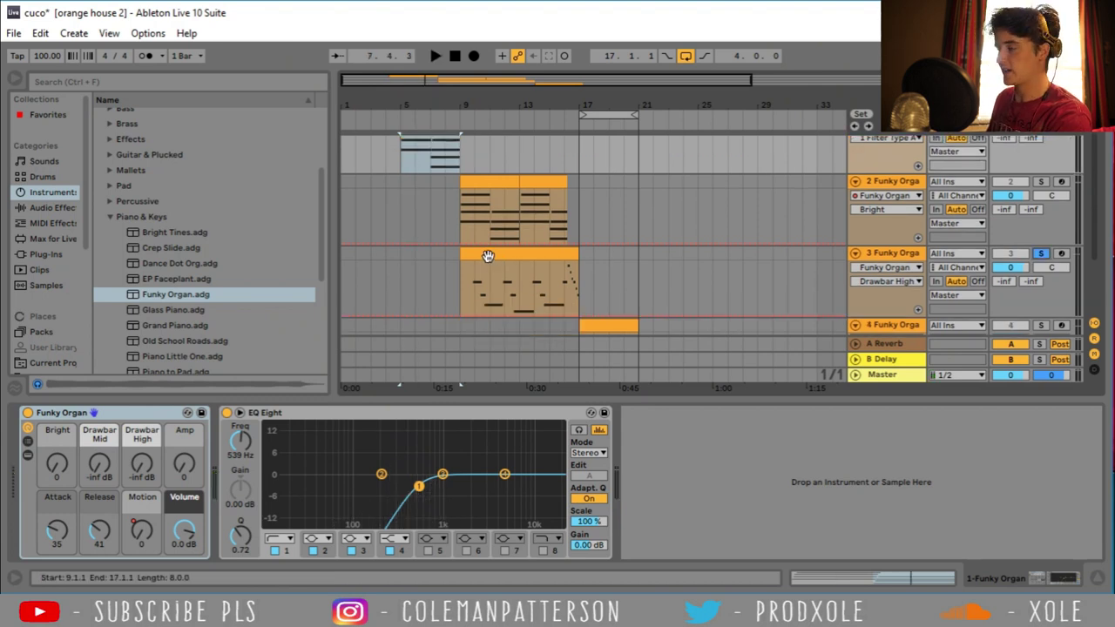
Play the clips on tracks 2 and 3 together and inspect the notes of the track 3 clip
left_click(488, 256)
left_click(481, 183)
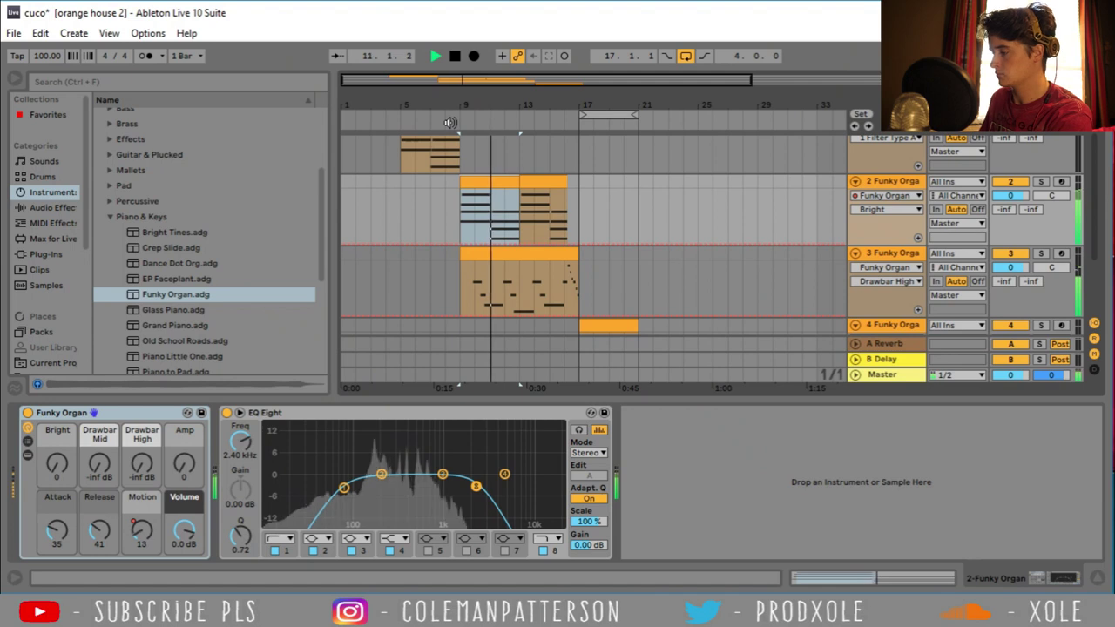
double_click(486, 254)
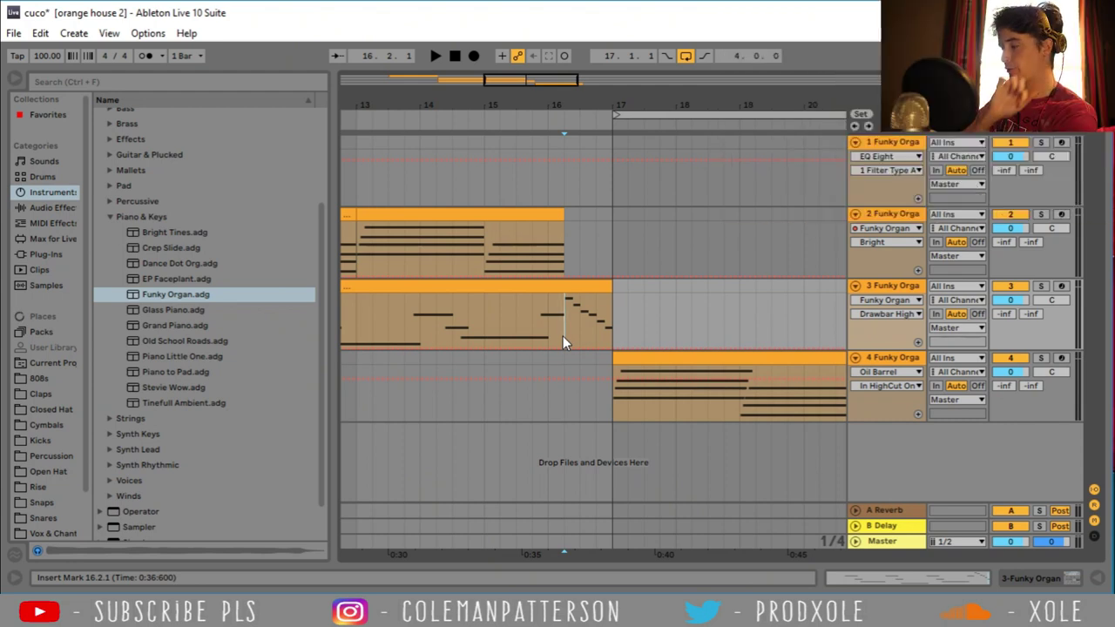
key("space")
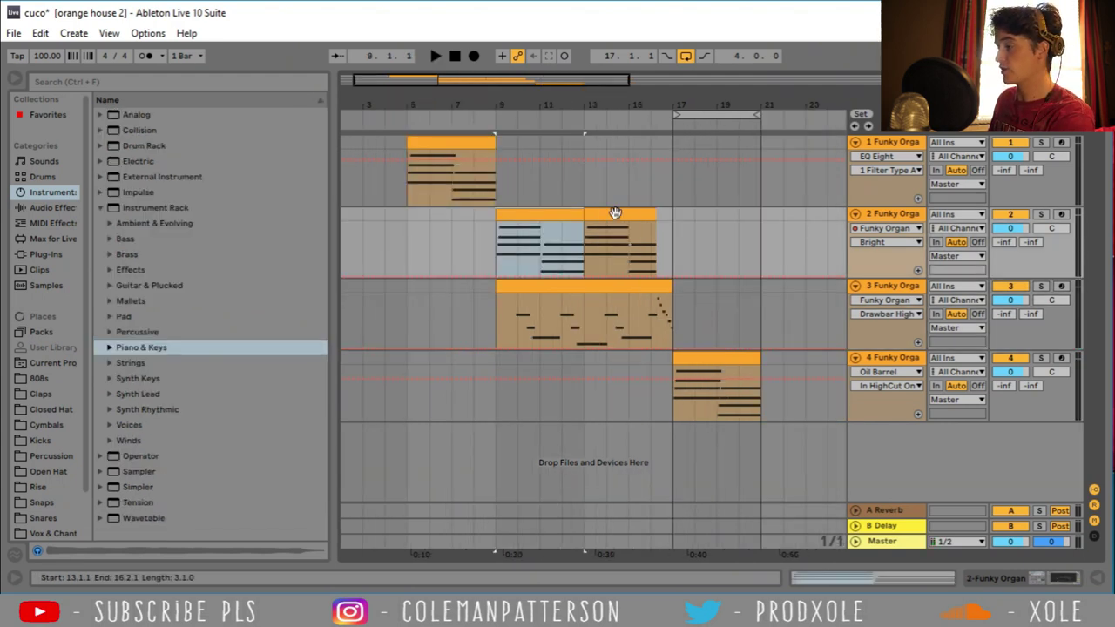
Solo the second track and display its Funky Organ Motion automation along with its device chain
left_click(613, 212)
left_click(545, 216)
left_click(1040, 213)
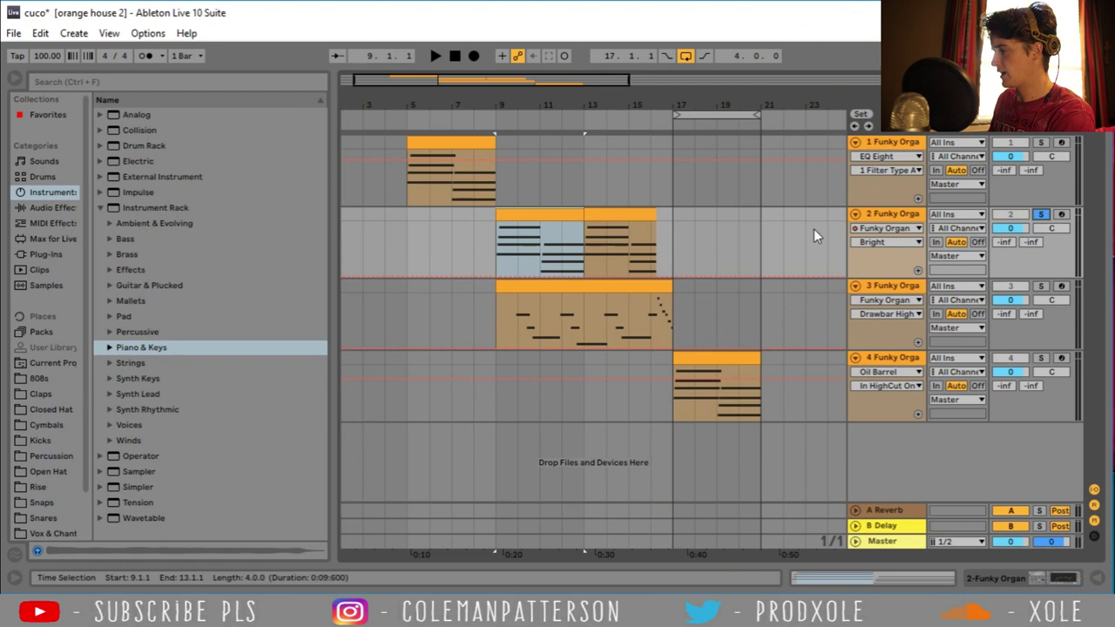
left_click(878, 229)
left_click(881, 253)
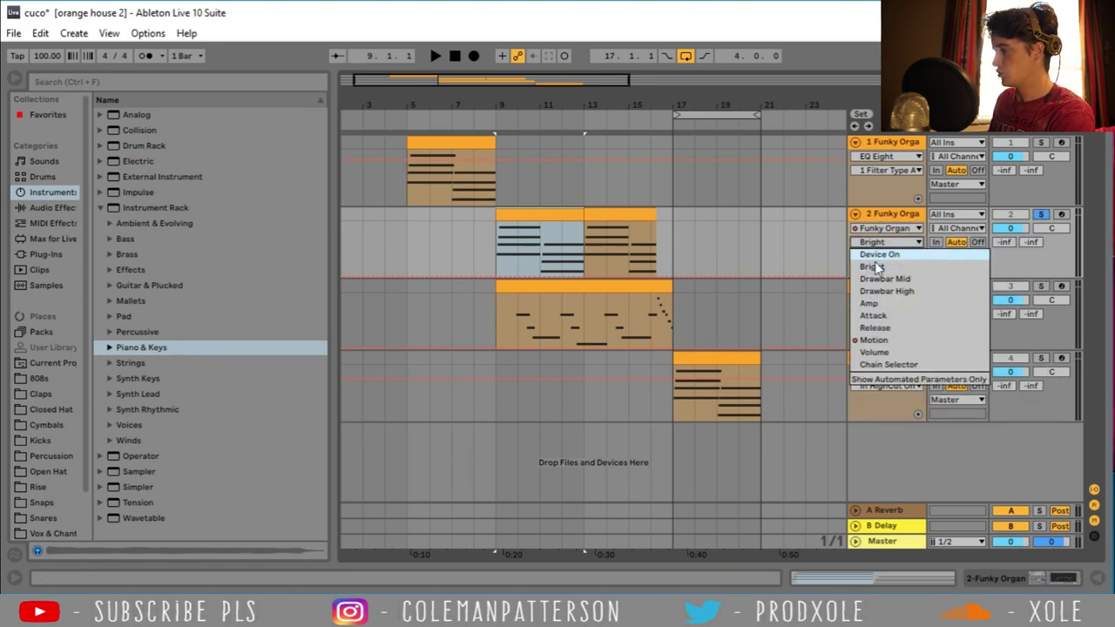
left_click(873, 339)
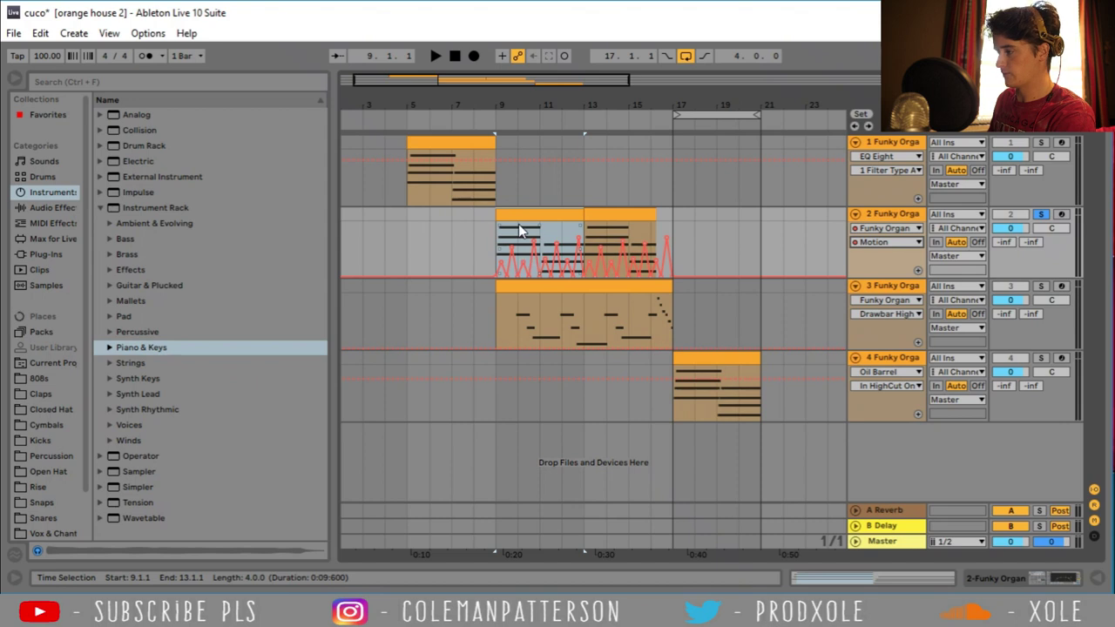
double_click(879, 211)
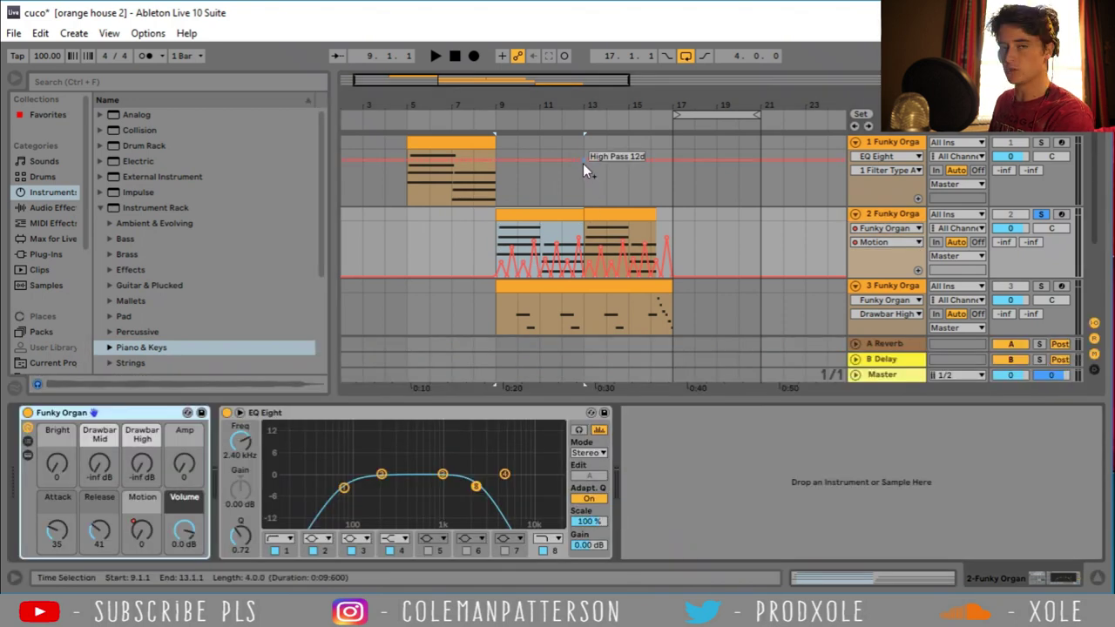
Try drawing a Motion automation peak between bars 7 and 8 on the second track, and undo it
left_click_drag(534, 98, 533, 171)
left_click(459, 289)
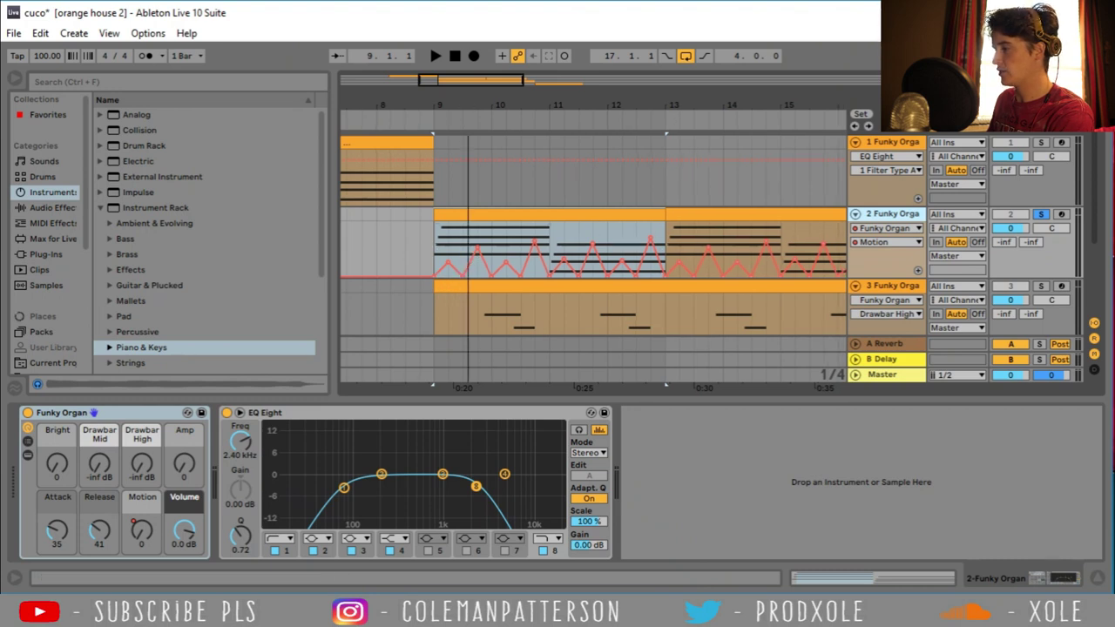
scroll(404, 258, "left", 3)
left_click(416, 277)
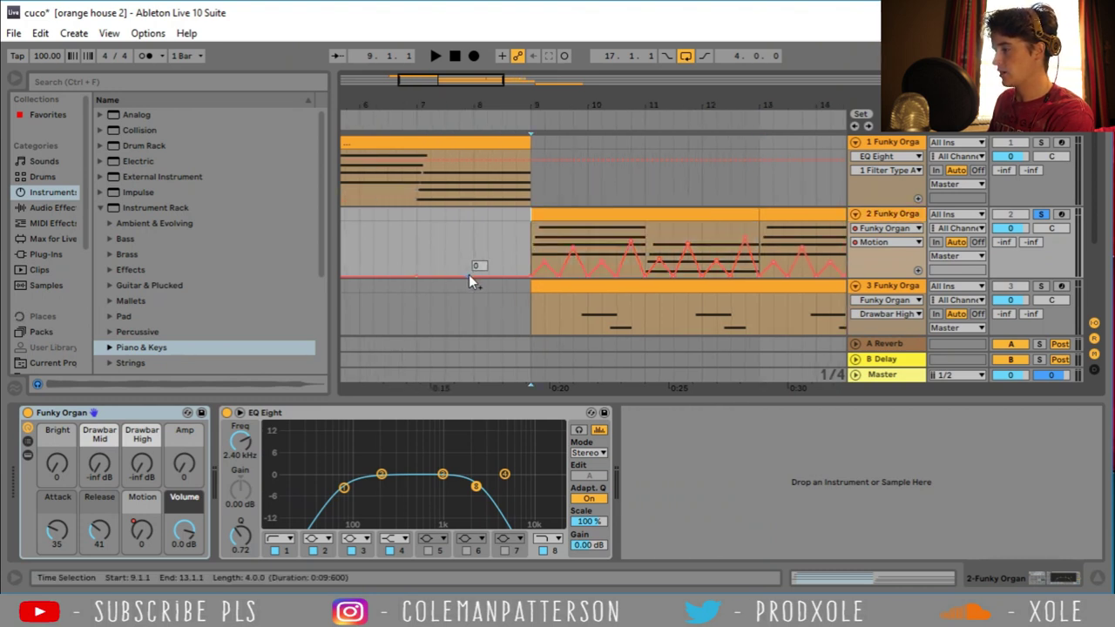
left_click_drag(445, 275, 444, 231)
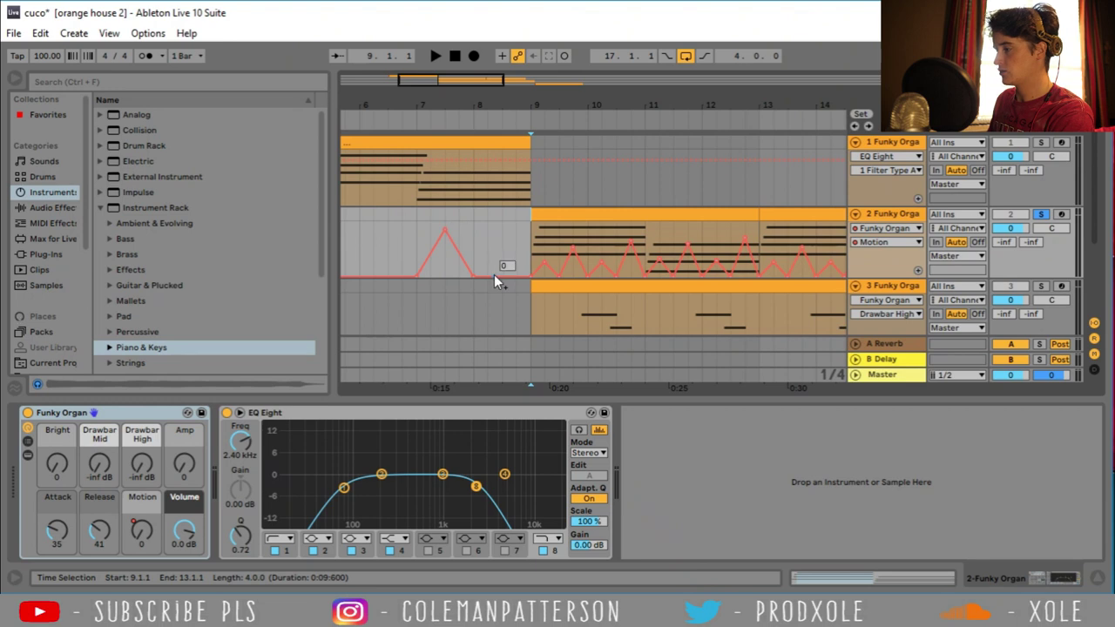
key("ctrl+z")
Play the soloed second track from bar 9 to hear its Motion automation
key("space")
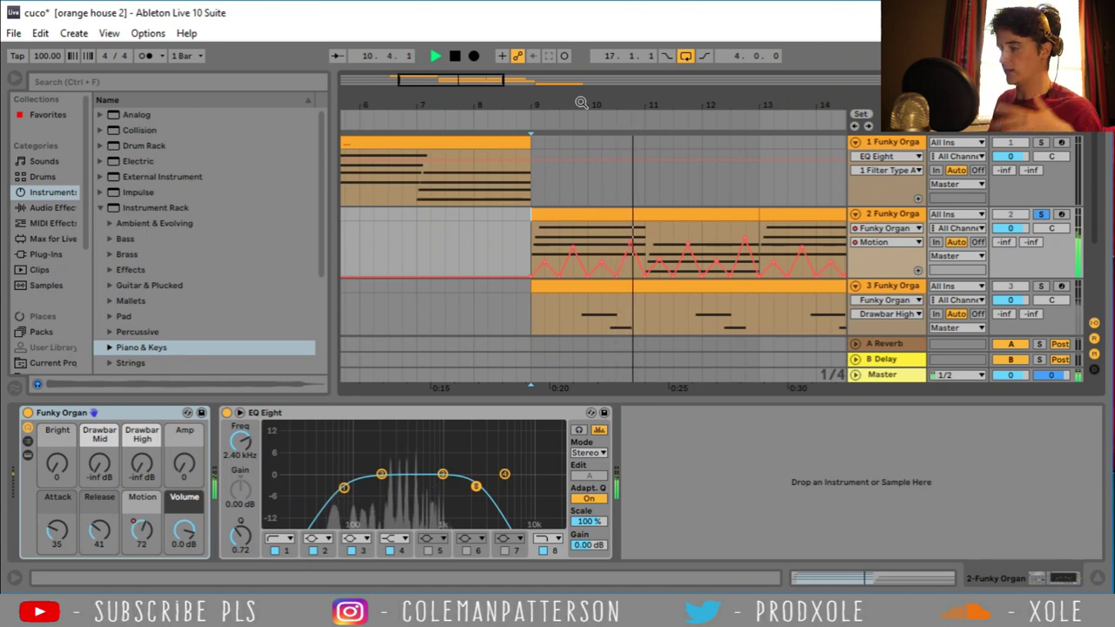
mouse_move(581, 102)
left_mouse_down()
mouse_move(581, 122)
mouse_move(563, 102)
left_mouse_up()
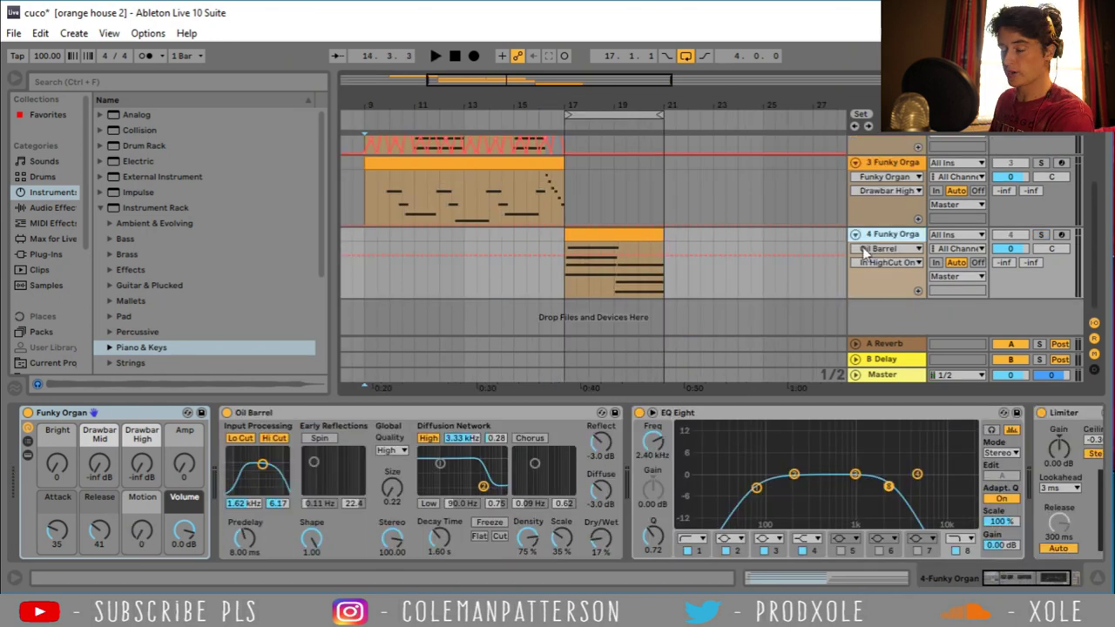
Fold all four Funky Organ tracks in the arrangement
scroll(824, 249, "up", 3)
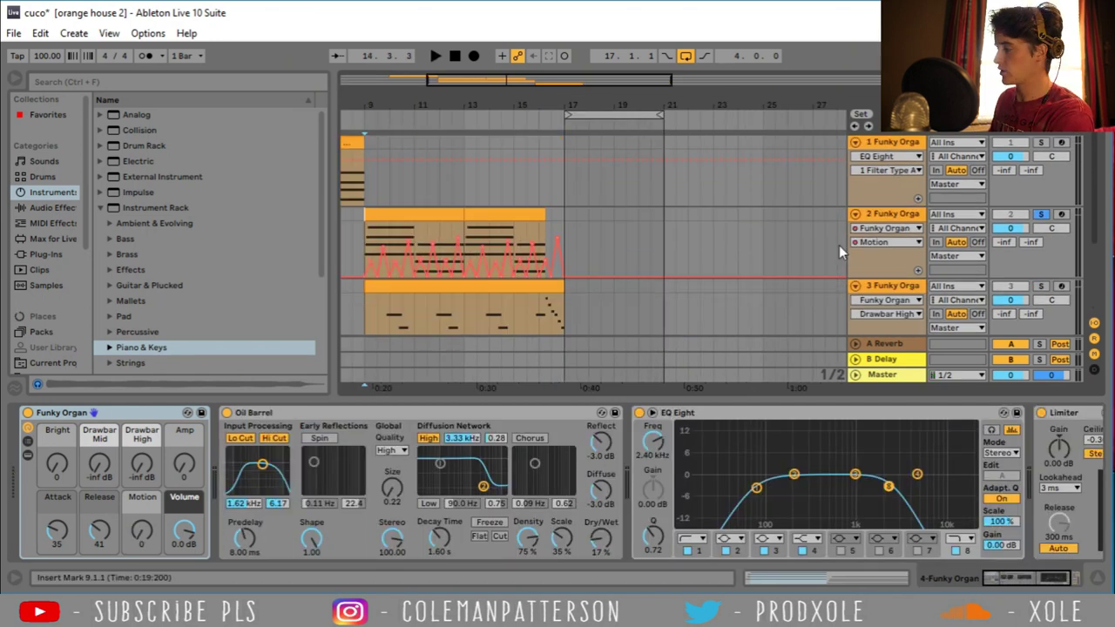
left_click(855, 142)
left_click(855, 158)
left_click(855, 174)
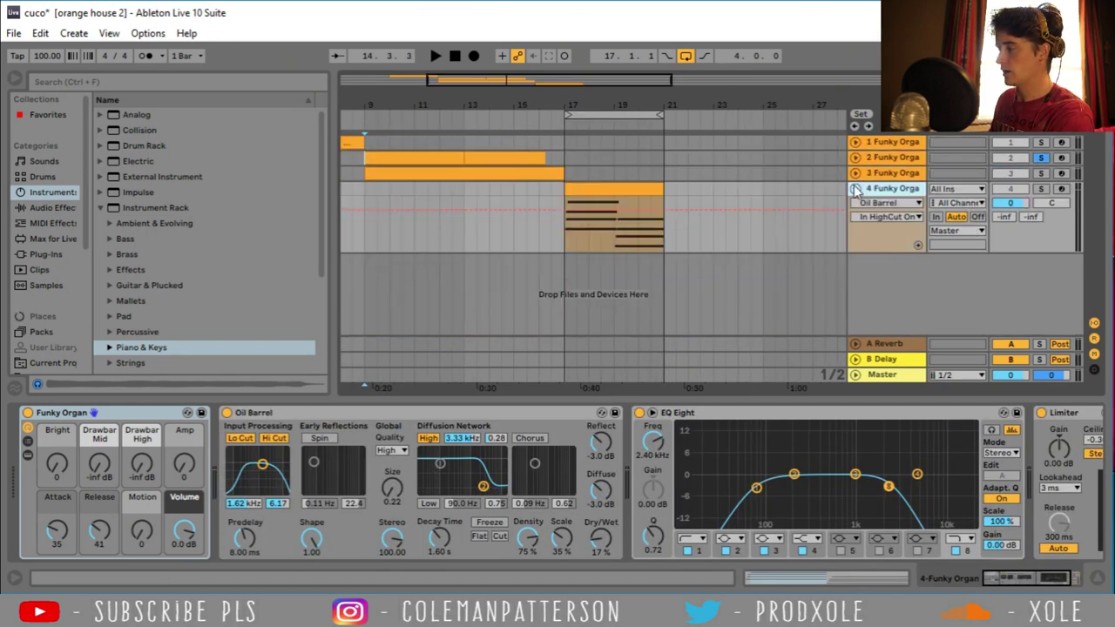
left_click(855, 189)
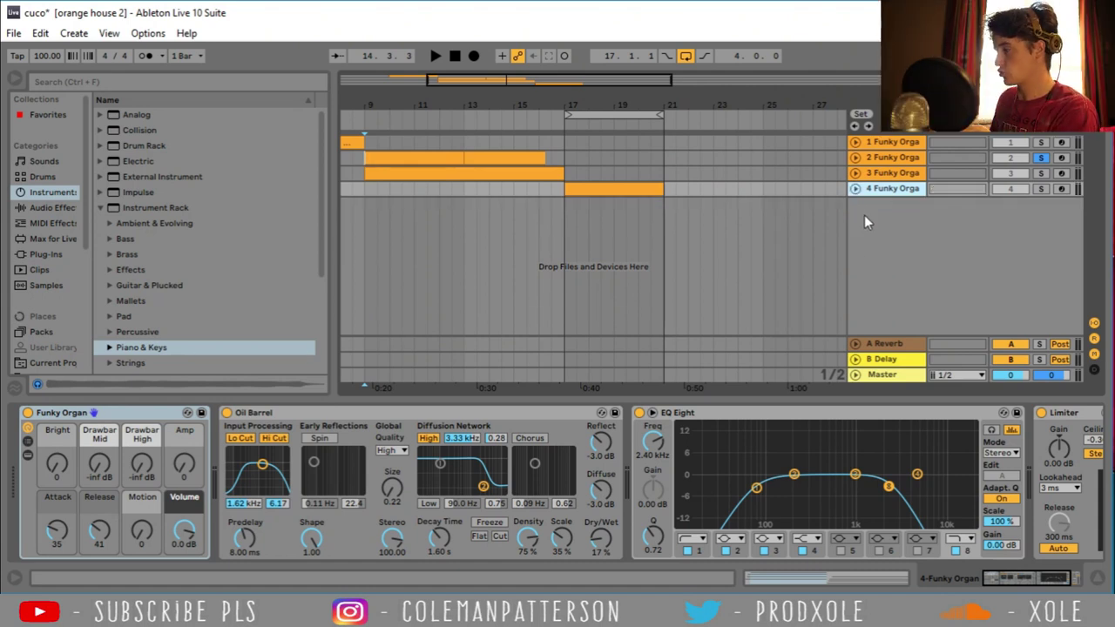
Insert a new audio track below the four Funky Organ tracks
right_click(864, 218)
left_click(913, 223)
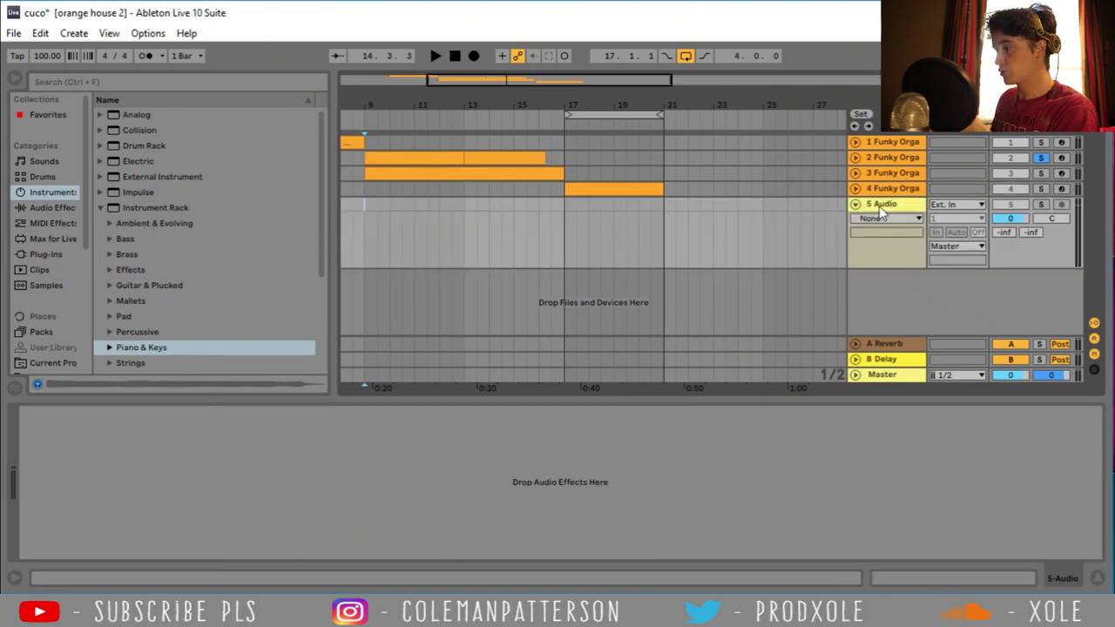
scroll(87, 316, "down", 5)
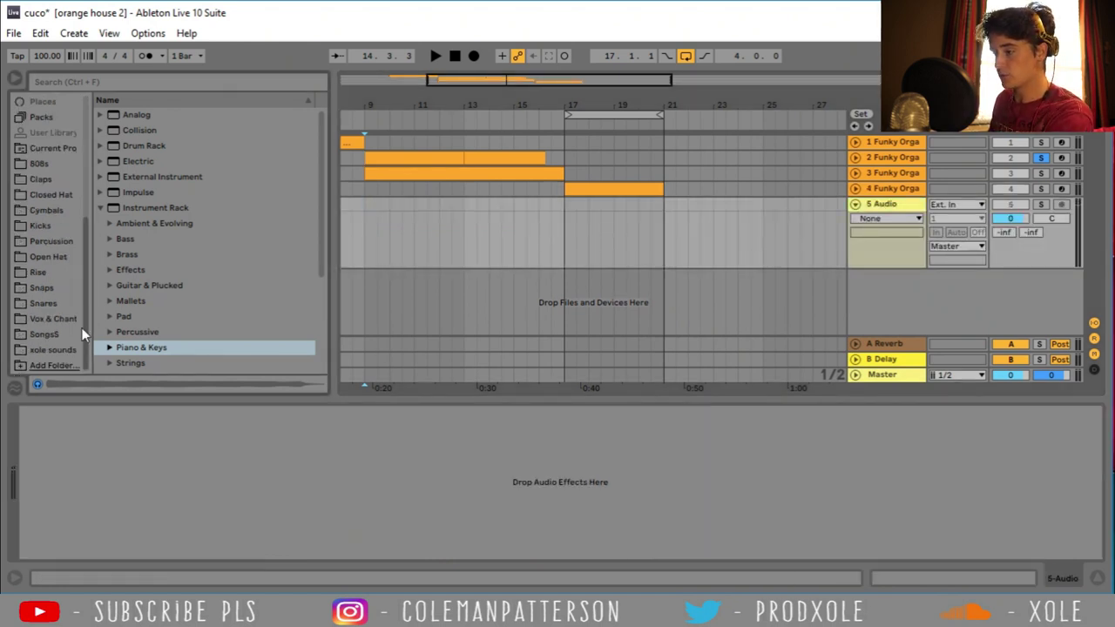
Audition the low snare, low hi hats and offbeat hi hats samples in the x lofi sound pack folder of xole sounds
left_click(71, 348)
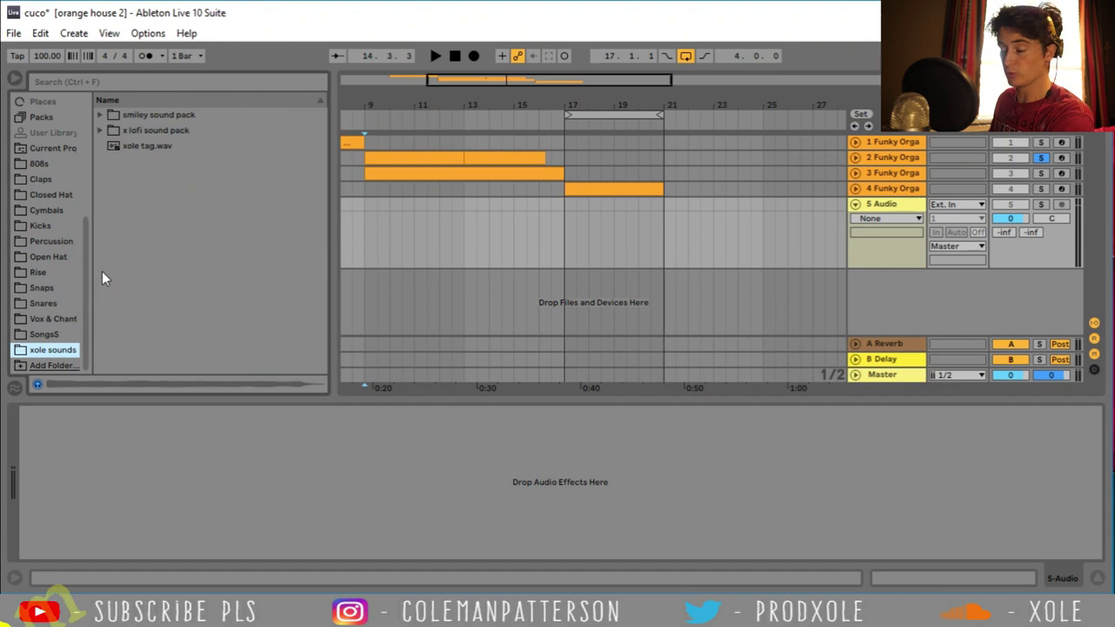
left_click(99, 130)
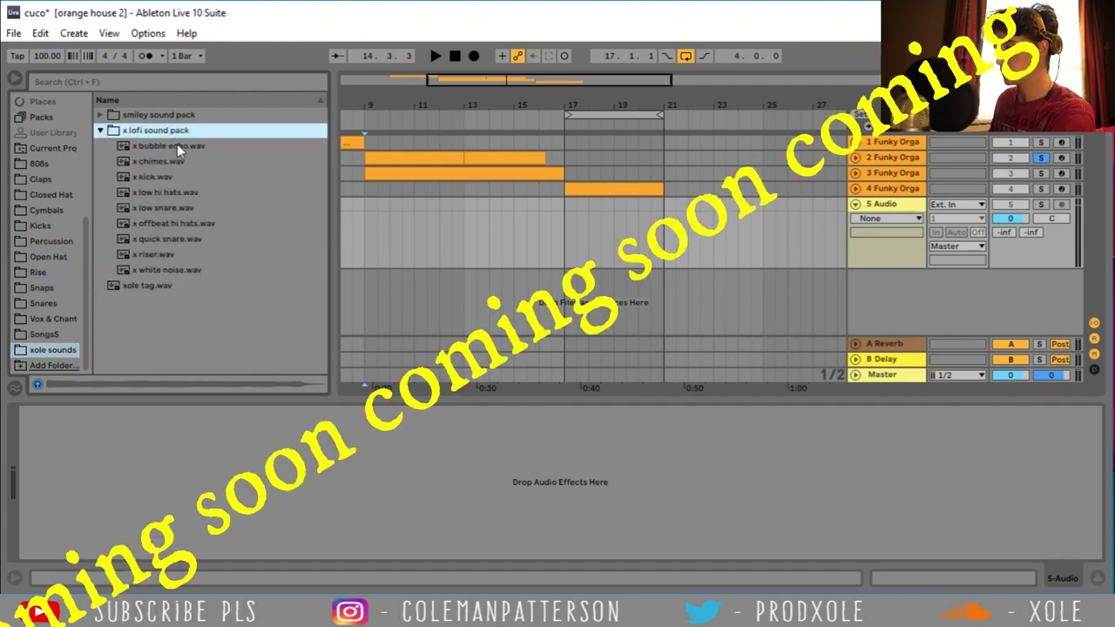
left_click(177, 209)
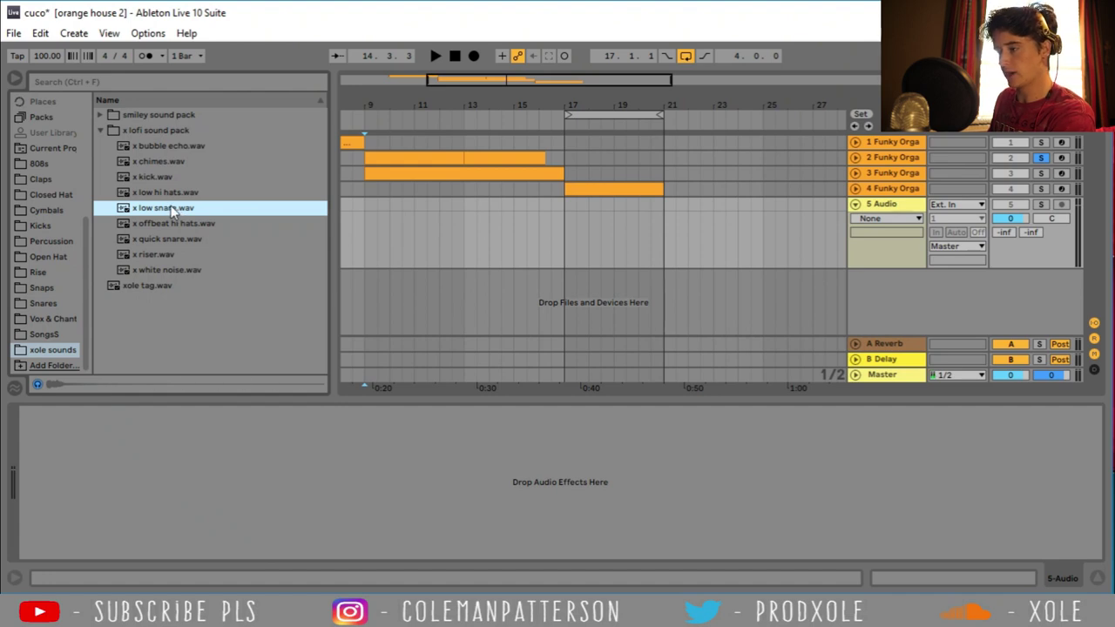
left_click(159, 193)
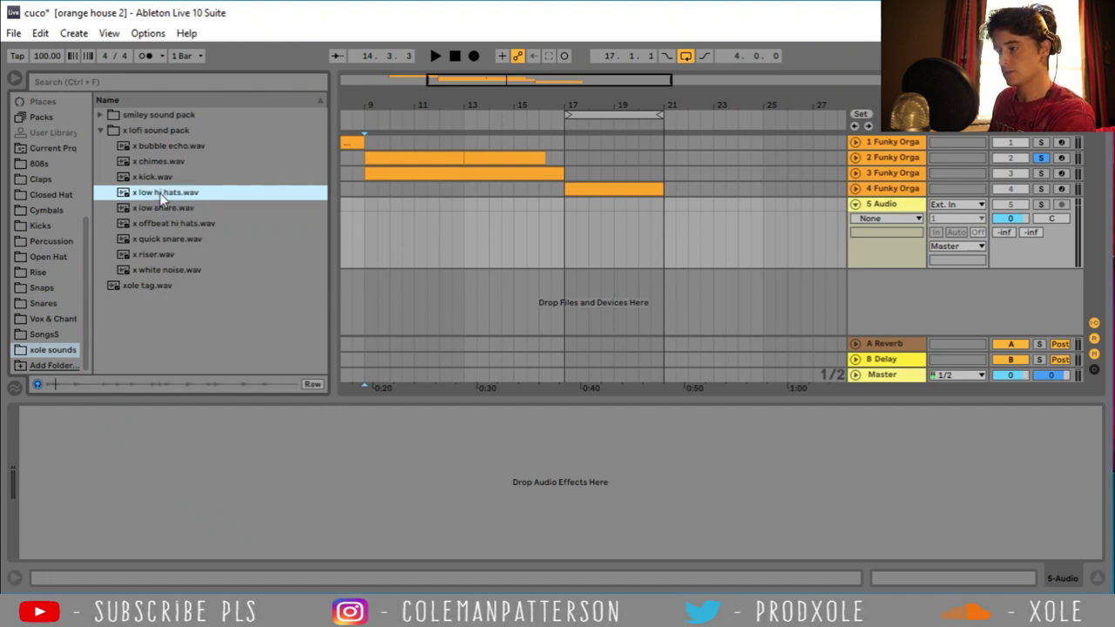
left_click(160, 224)
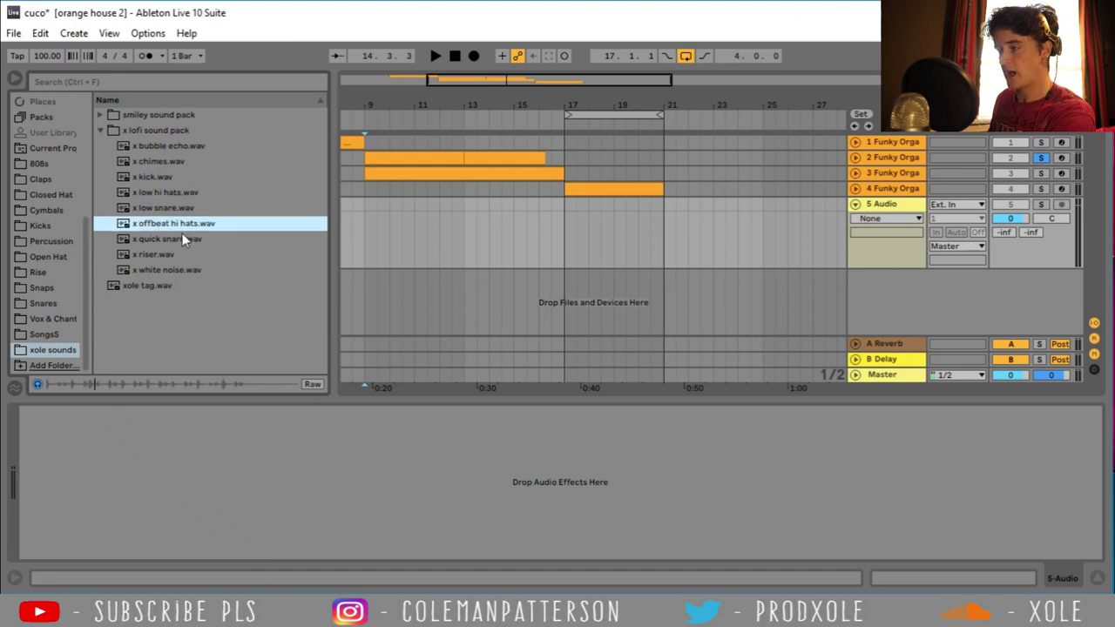
Place x kick.wav on the new audio track at 16.2.1, lining it up with the third Funky Organ track's unfolded notes
left_click(161, 178)
left_click_drag(150, 185, 544, 218)
left_click_drag(561, 103, 547, 150)
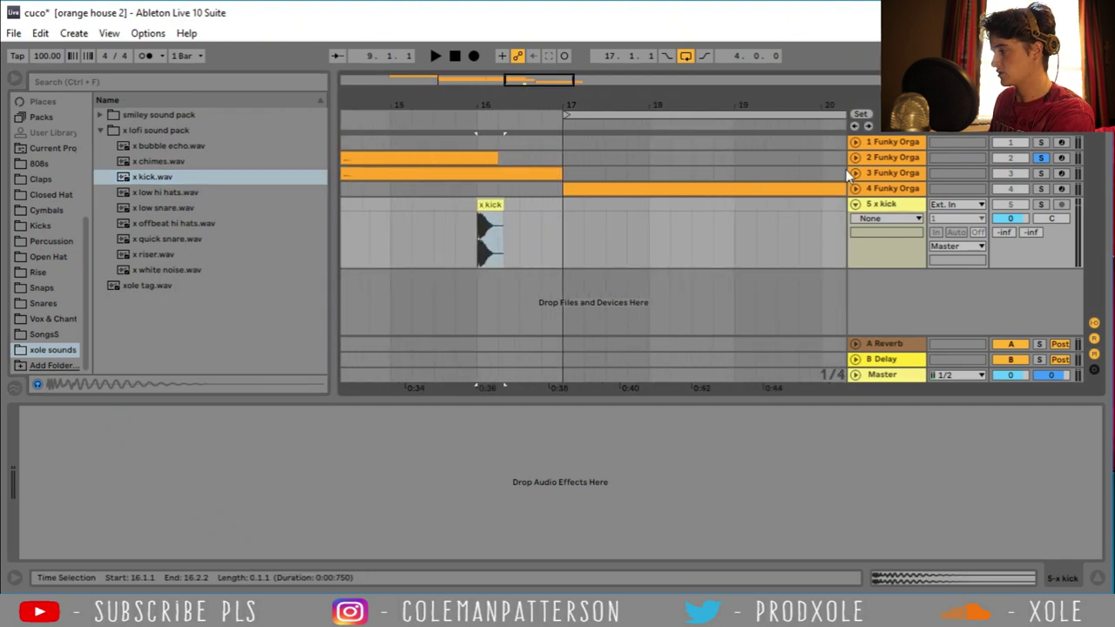
left_click(856, 173)
left_click_drag(492, 263, 514, 263)
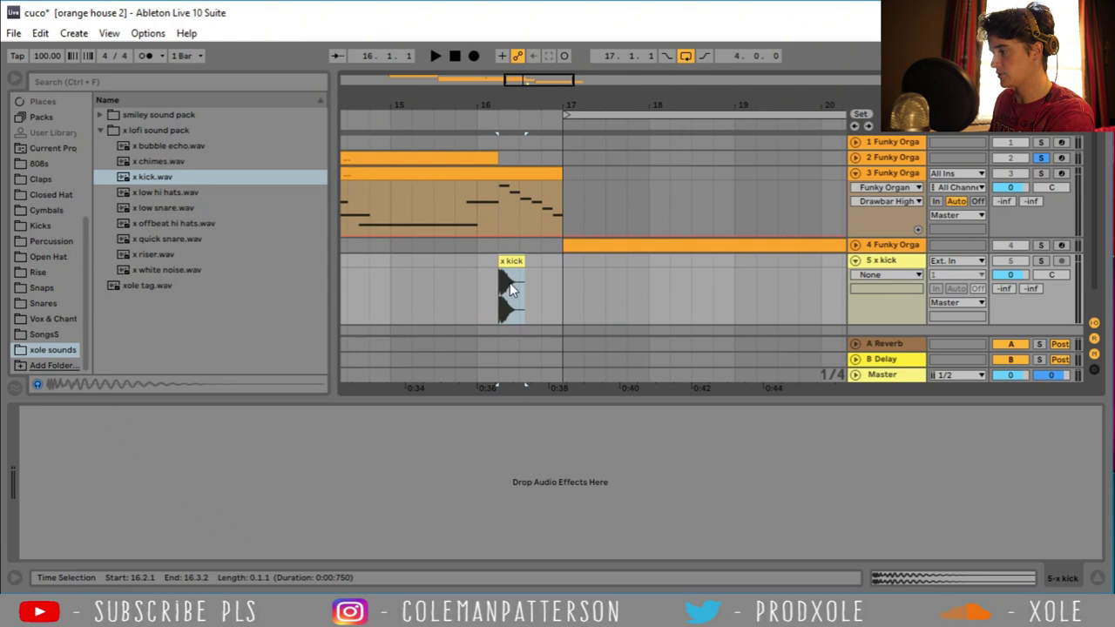
Copy the kick clip to 16.4.1 on the same track and play the transition from 16.2.1
key("space")
key("space")
left_click_drag(518, 268, 560, 259)
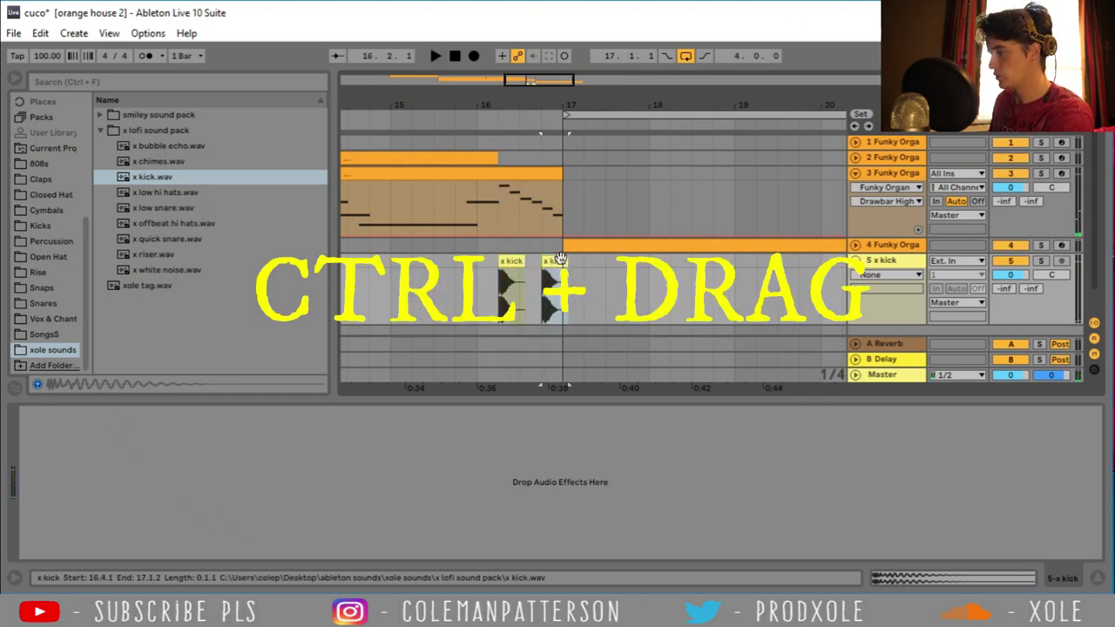
left_click(504, 261)
key("space")
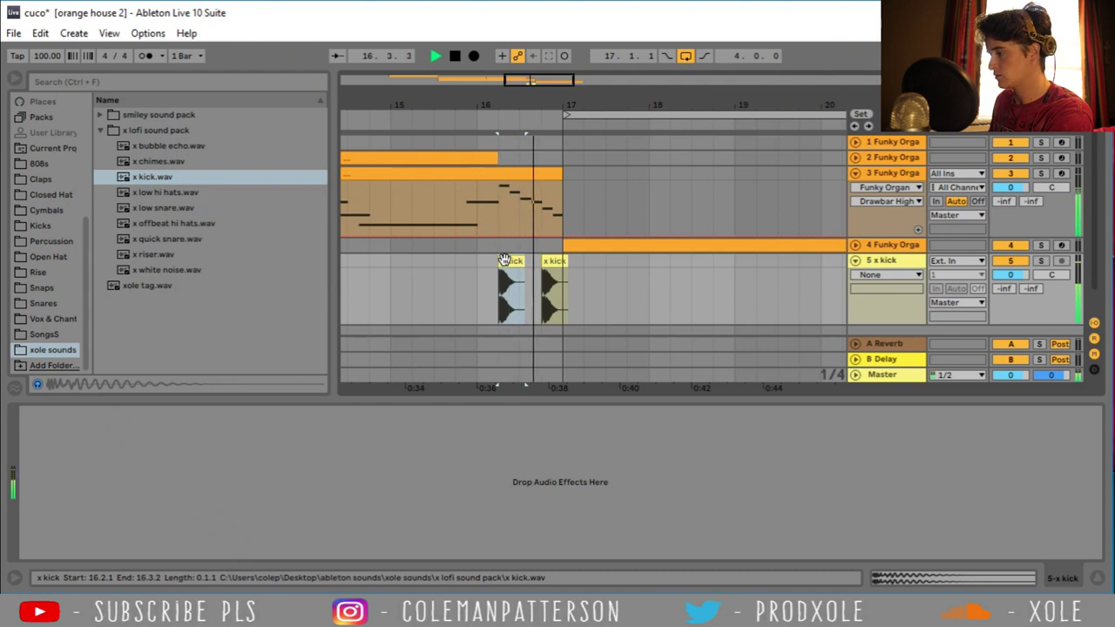
key("space")
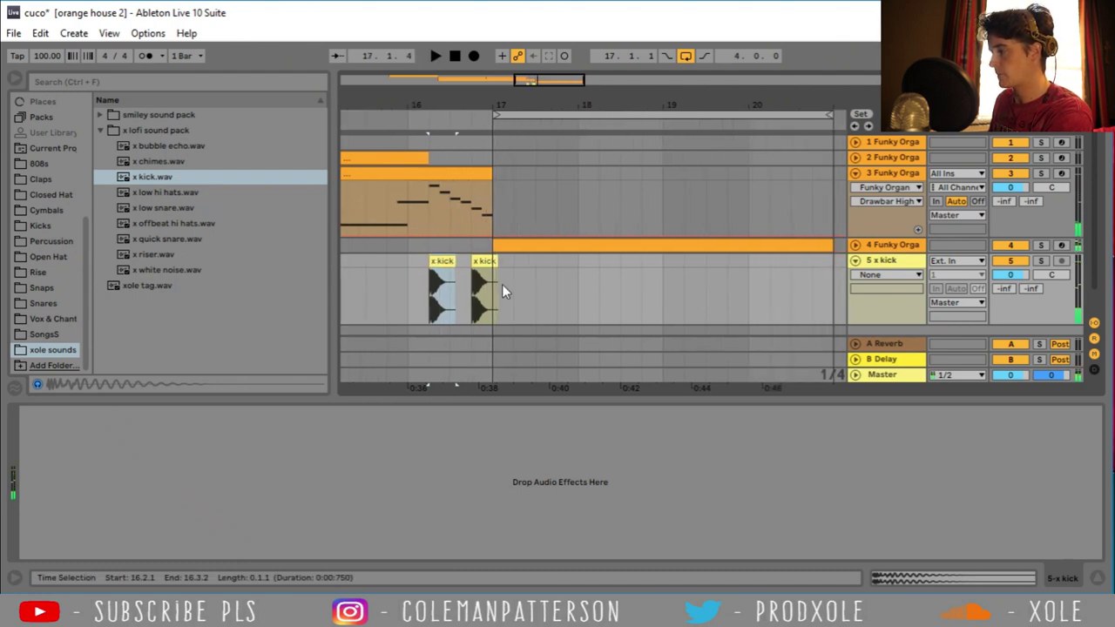
Insert an audio track below the kick and place x low snare.wav on the third beat of bars 17 to 20
left_click(432, 238)
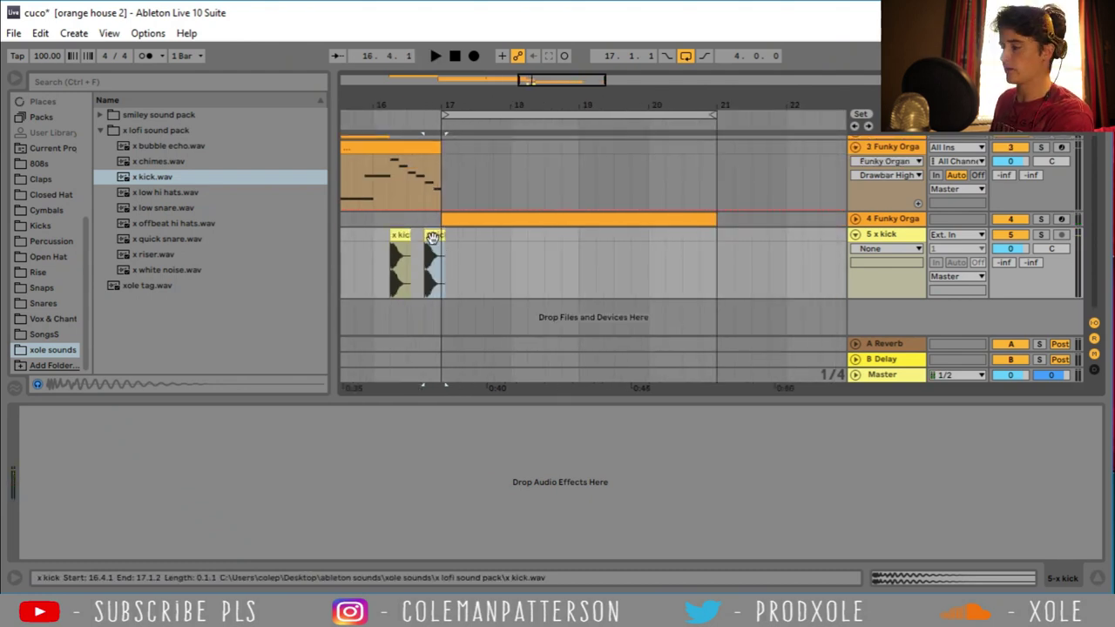
right_click(897, 311)
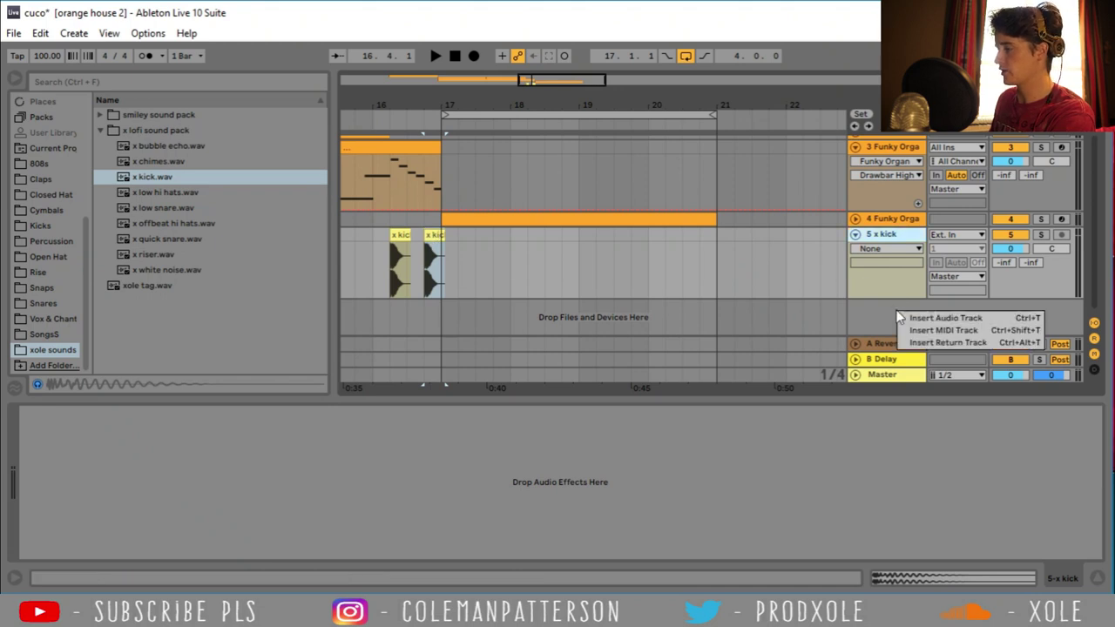
left_click(906, 319)
double_click(878, 272)
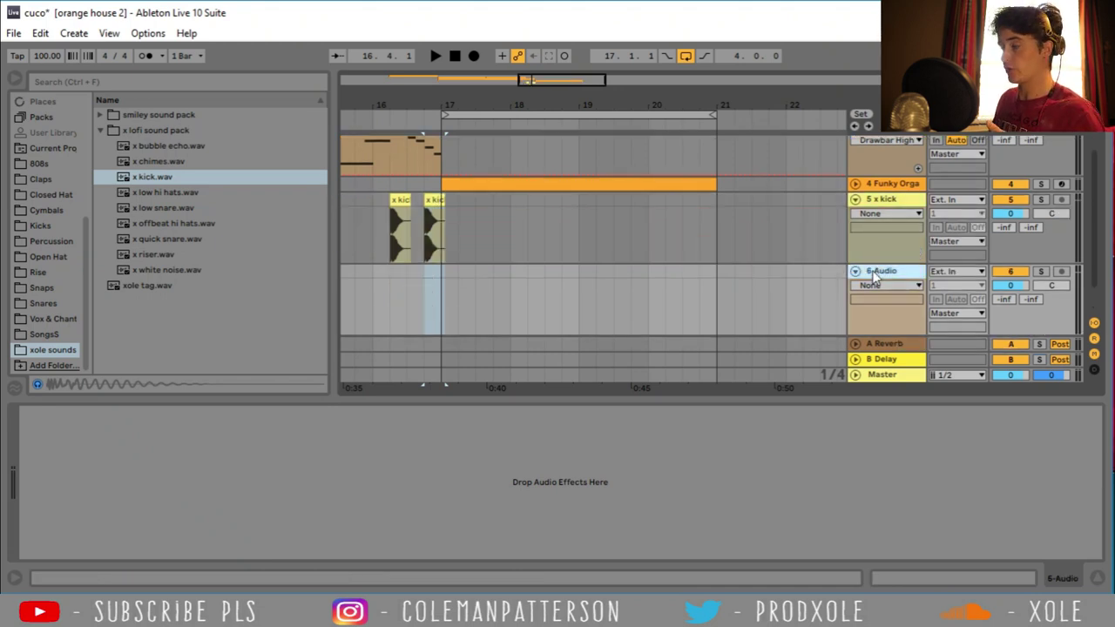
left_click(442, 272)
left_click_drag(169, 205, 707, 275)
left_click(441, 304)
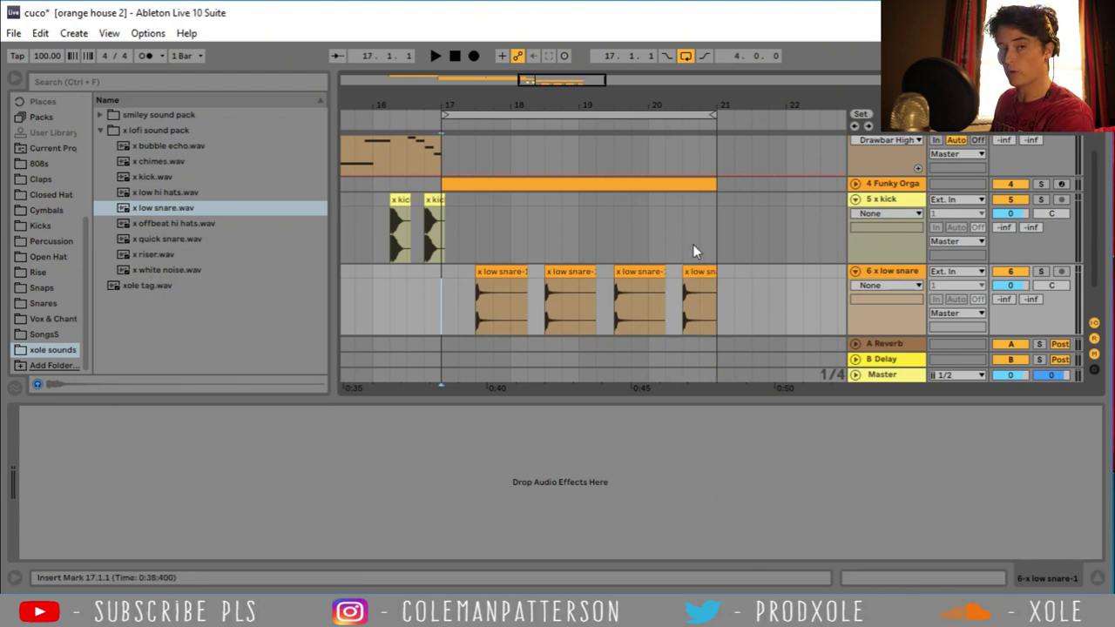
Copy the kick clip along its track to build a kick pattern across bars 17 to 20
left_click(430, 200)
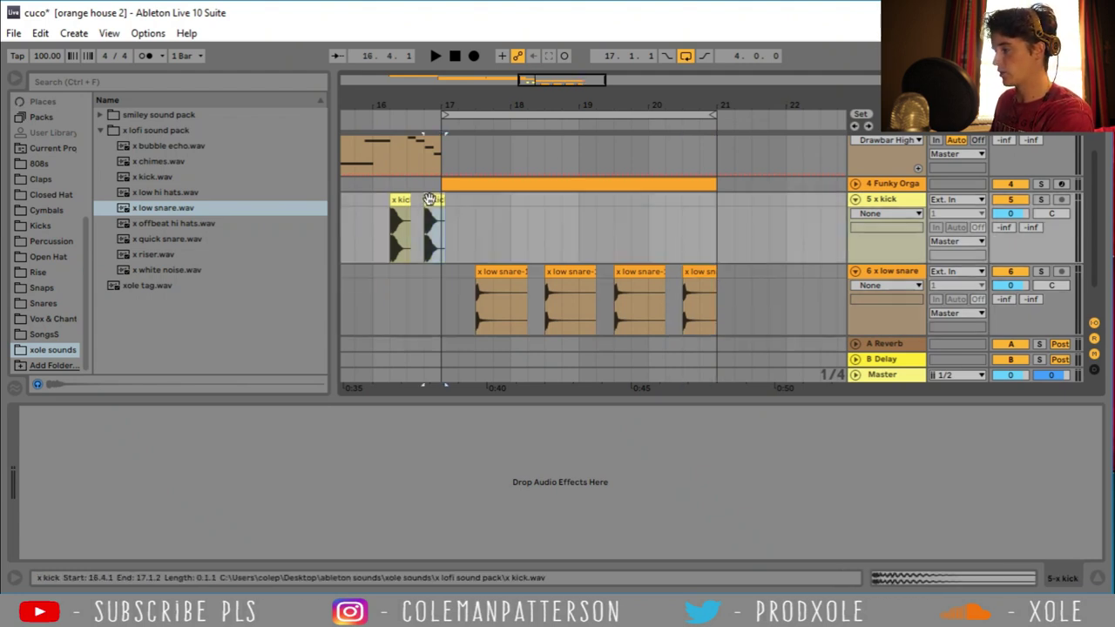
left_click_drag(430, 200, 442, 219, "ctrl")
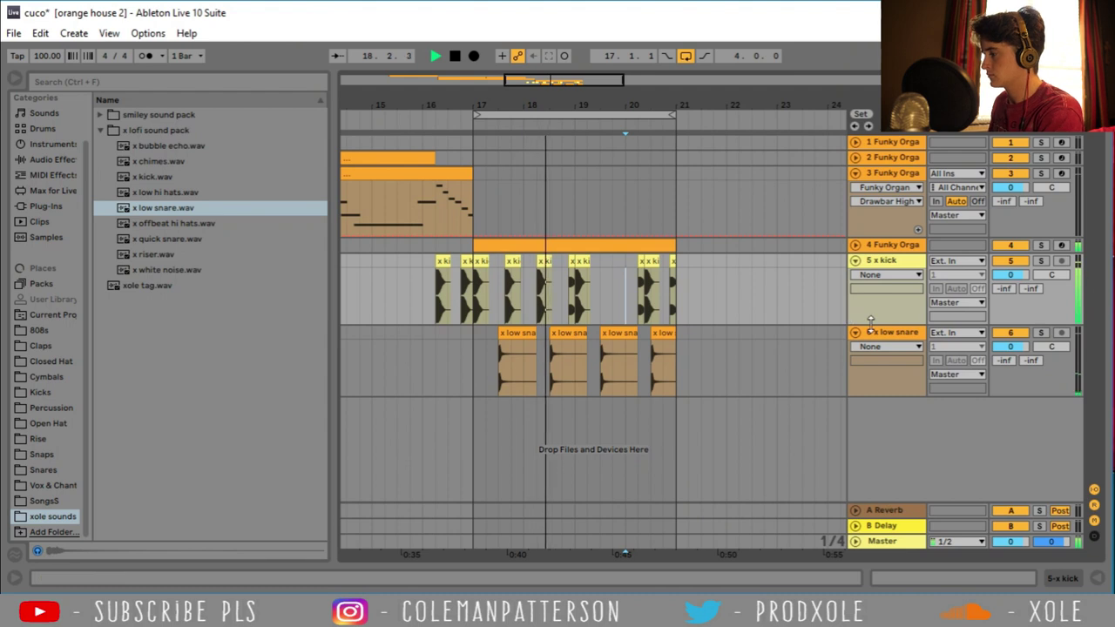
Add a Glue Compressor to the kick track with Threshold at -14.0 dB and play from the first kick
double_click(884, 263)
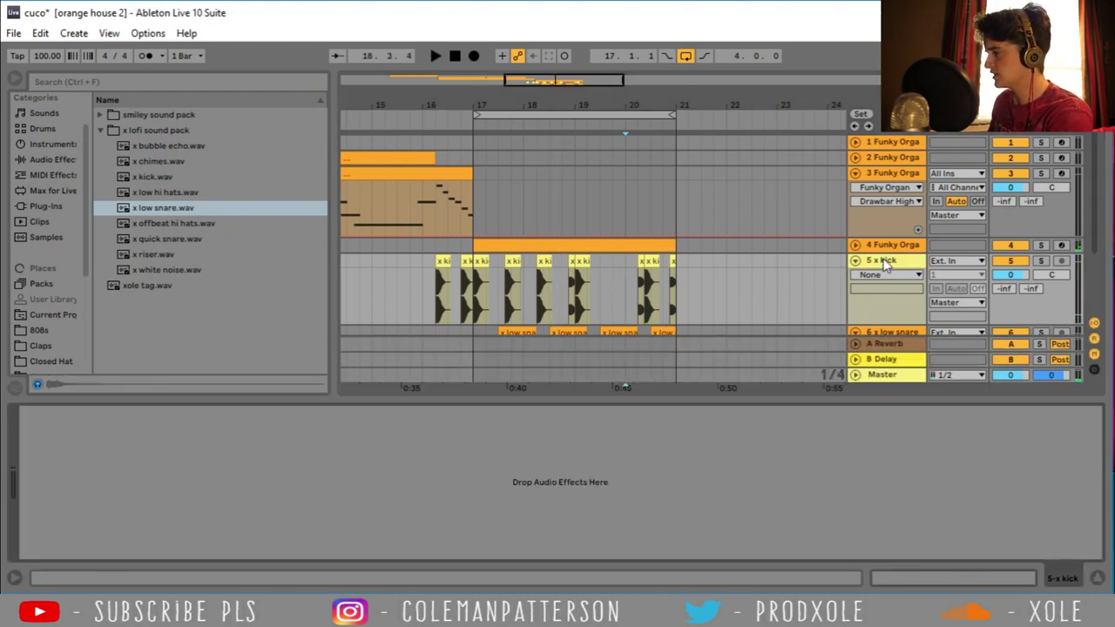
left_click(45, 159)
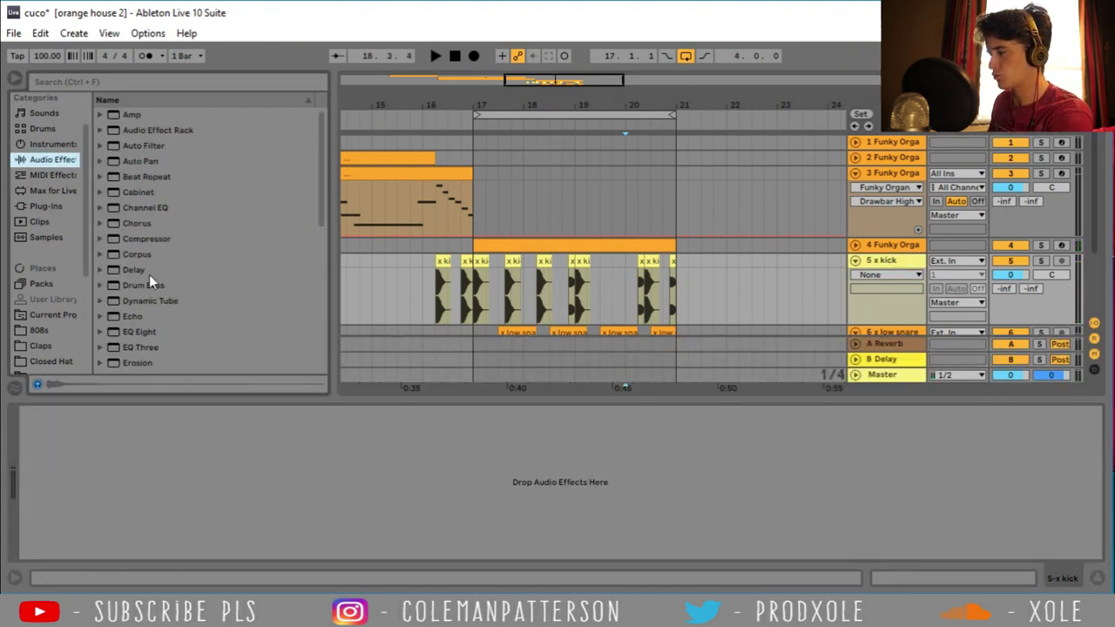
scroll(161, 193, "down", 3)
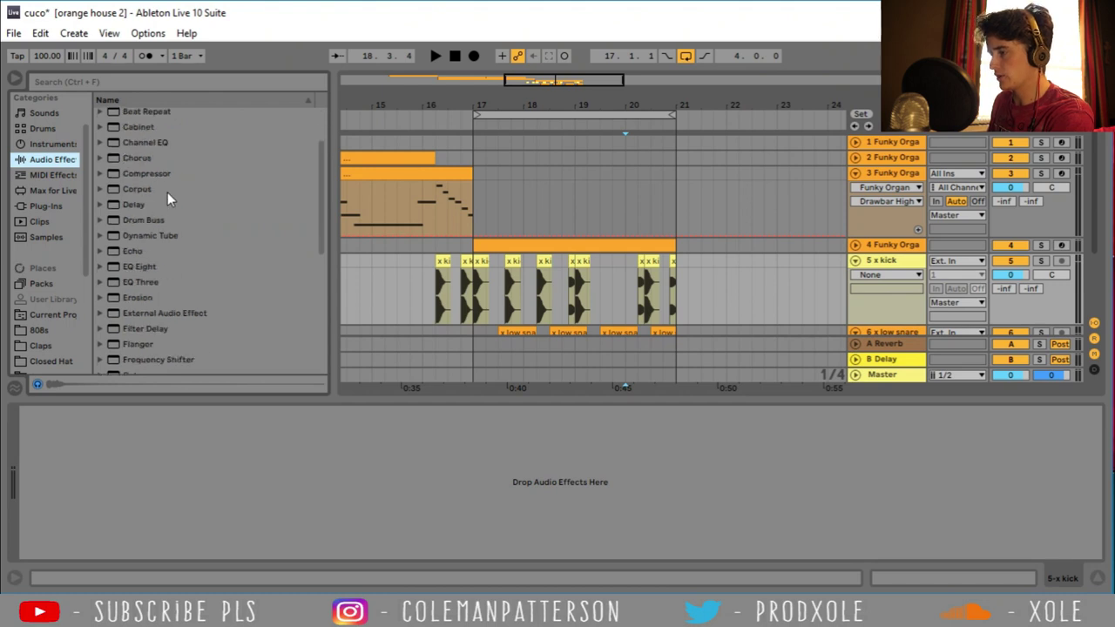
scroll(170, 272, "down", 2)
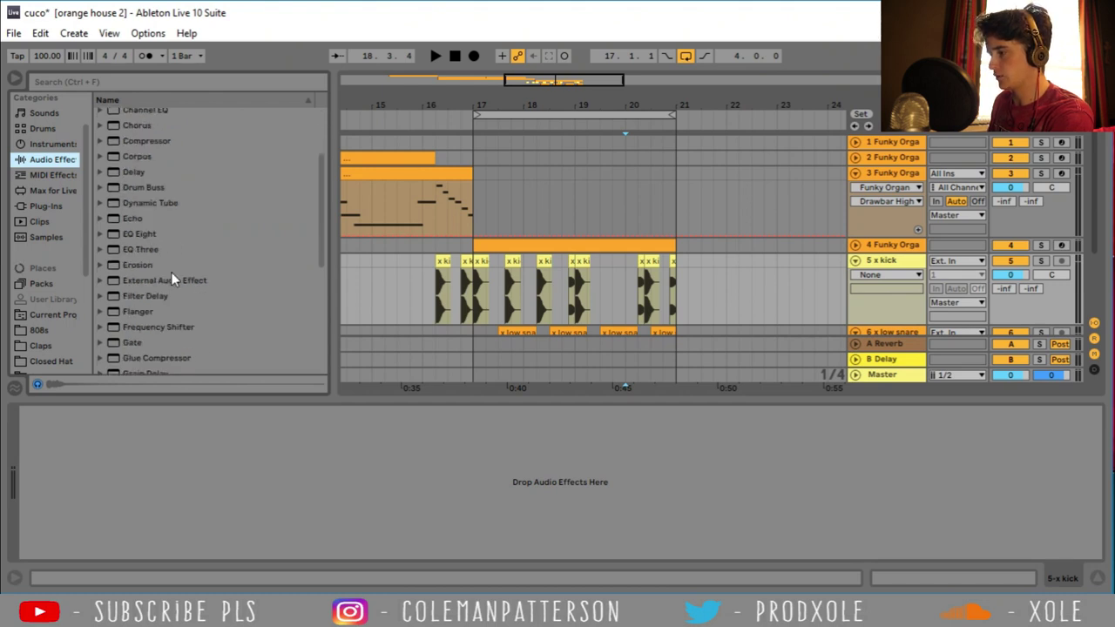
left_click(168, 359)
left_click_drag(168, 359, 123, 536)
left_click(439, 262)
key("space")
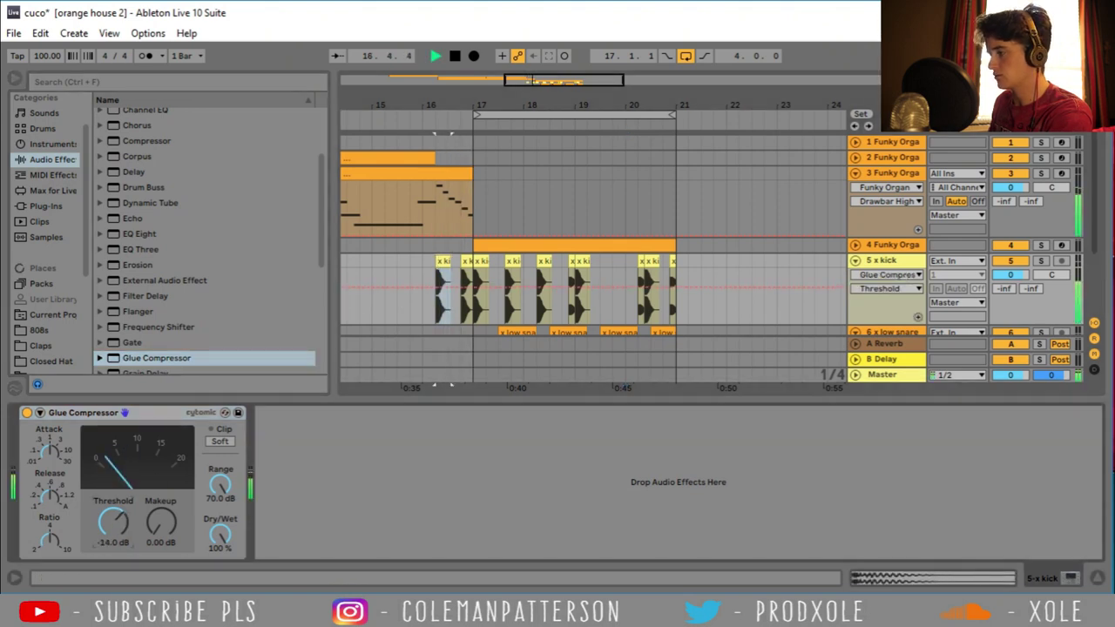
key("space")
Set the gain of the kick clip at 16.4.1 to -4.62 dB and play from the first kick
double_click(466, 261)
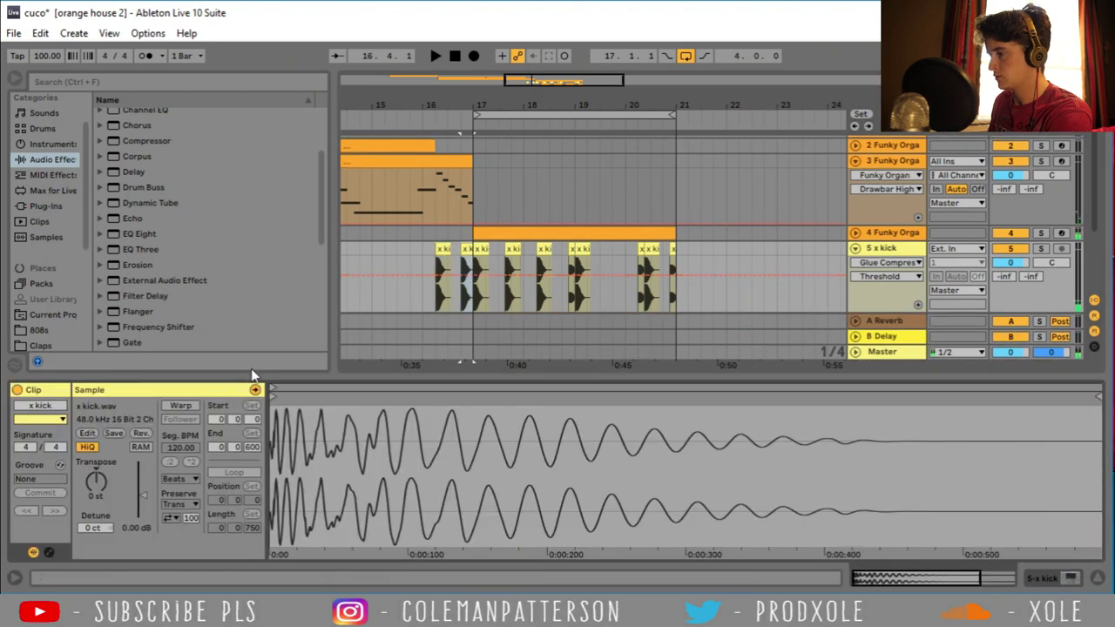
left_click_drag(139, 503, 140, 508)
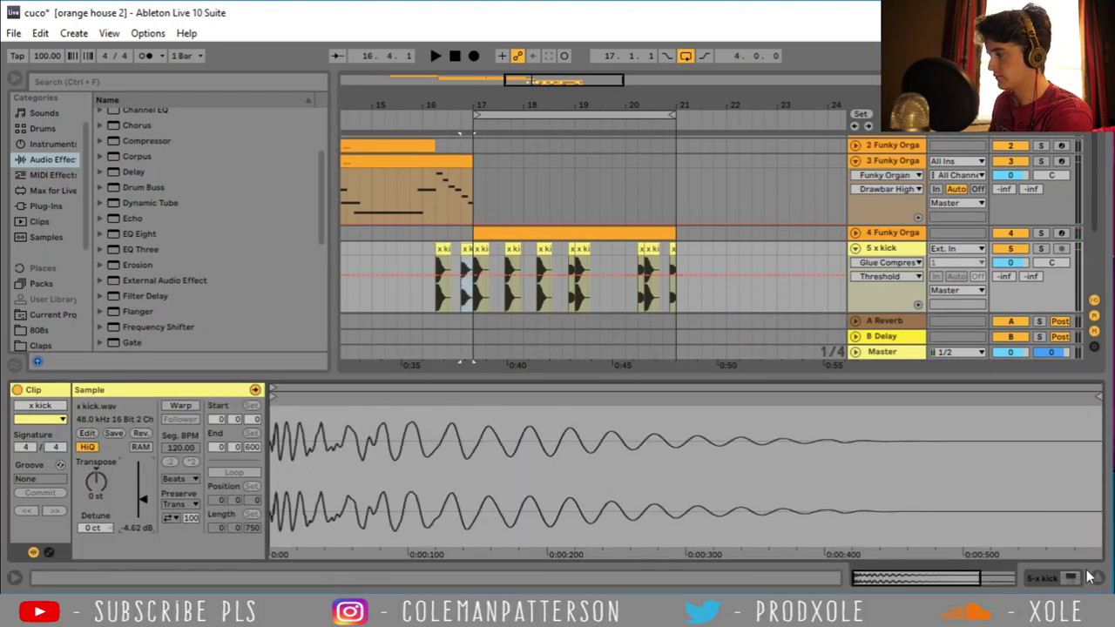
left_click(1088, 577)
left_click(439, 262)
key("space")
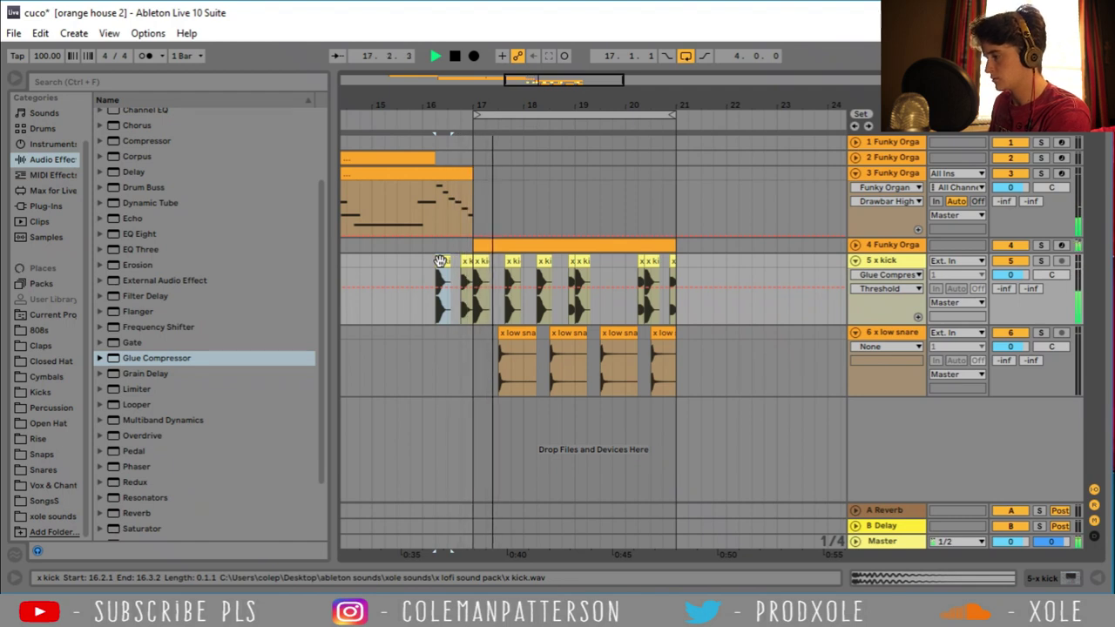
Add a Glue Compressor to the low snare track with Makeup at 4.13 dB
double_click(909, 335)
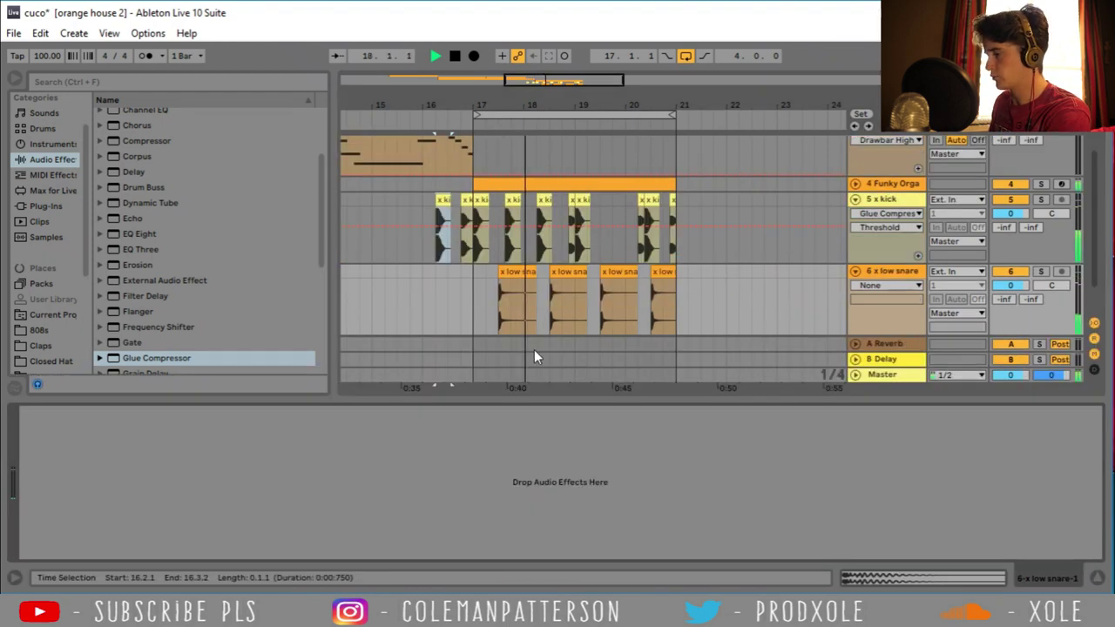
double_click(174, 358)
left_click(158, 522)
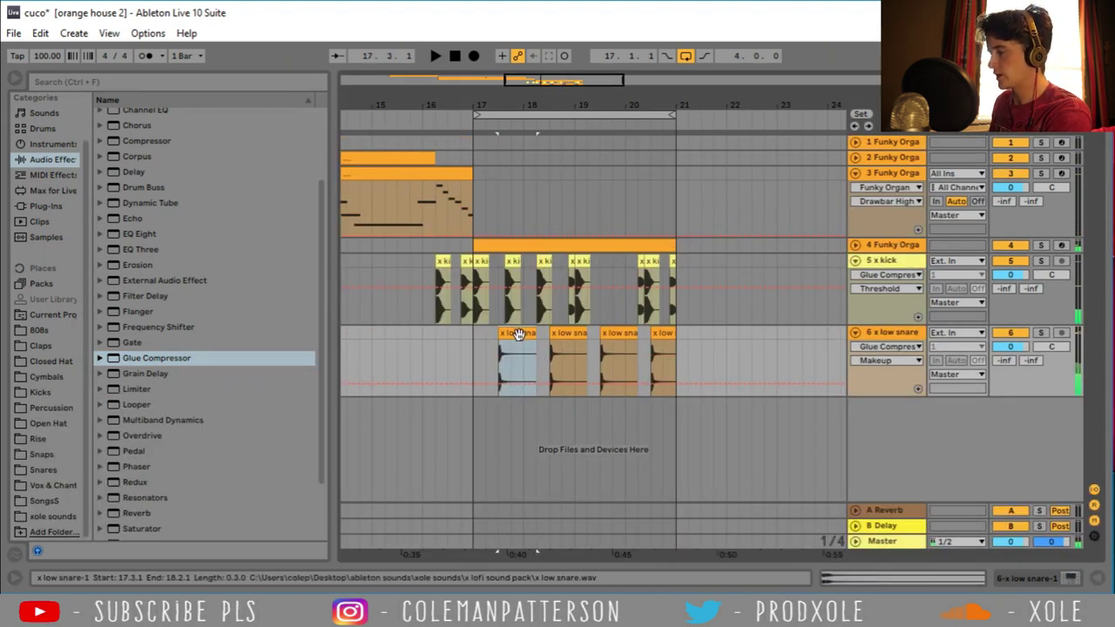
Copy the first low snare clip to 16.3.1 and play the drums from 16.2.1
left_click_drag(519, 332, 472, 331)
left_click(432, 345)
left_click_drag(483, 105, 447, 105)
key("space")
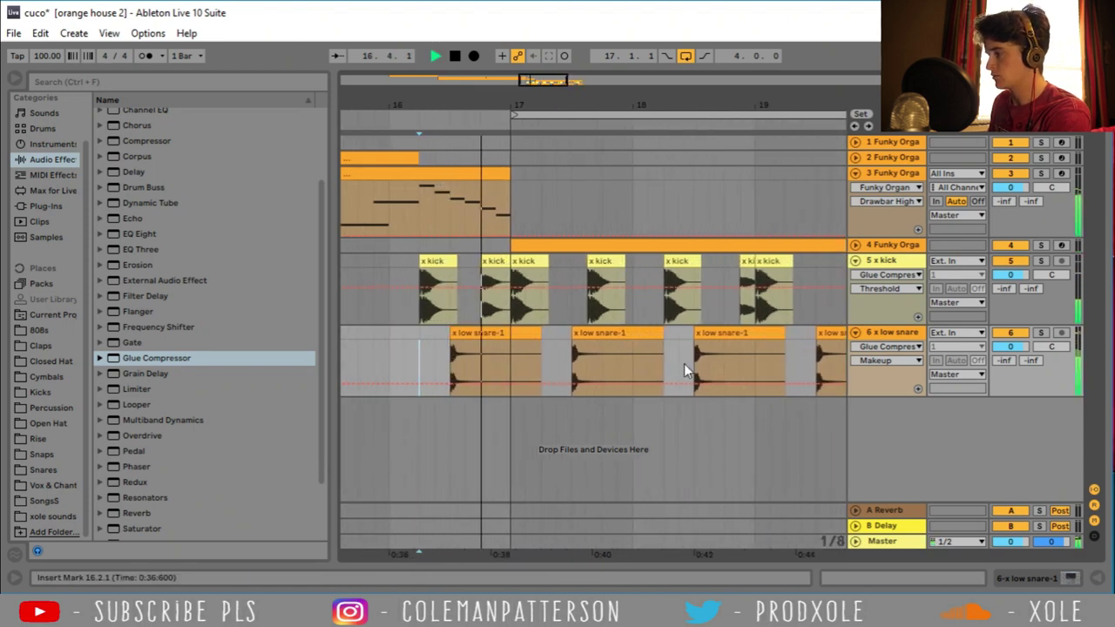
Insert another audio track, place x quick snare.wav just after the low snare in bar 16, and play from 16.2.1
right_click(893, 408)
left_click(908, 413)
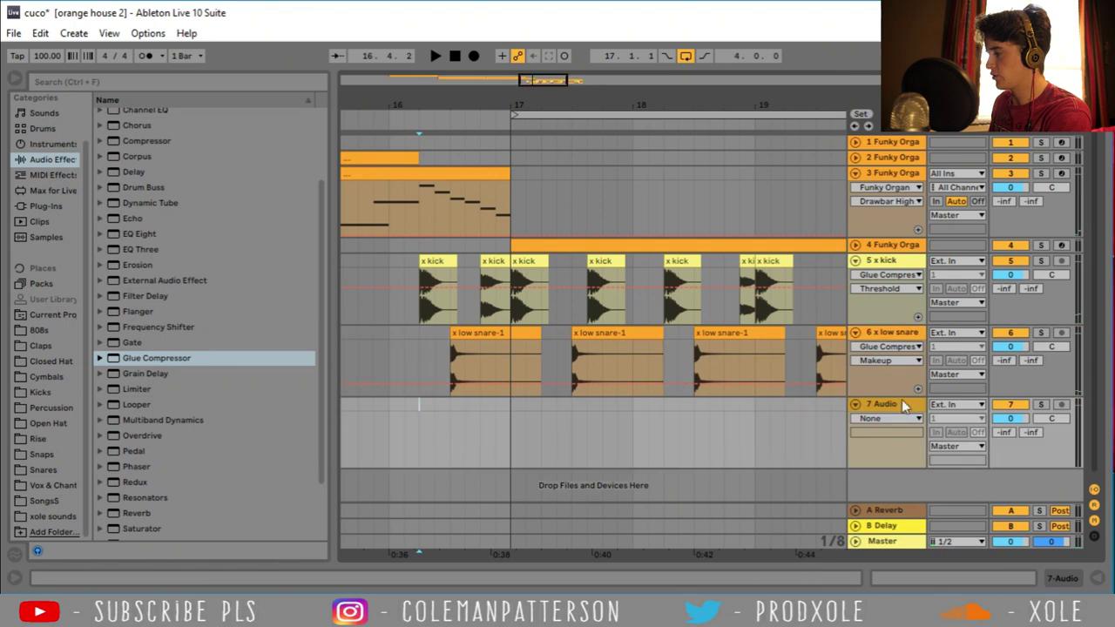
left_click(53, 516)
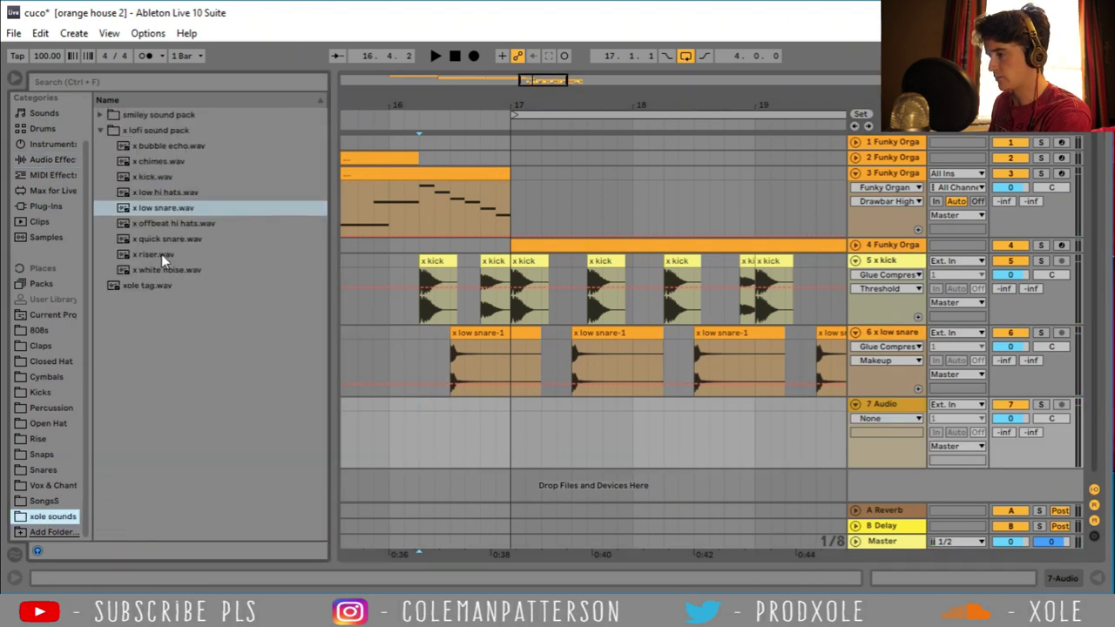
left_click_drag(166, 240, 471, 415)
left_click(414, 413)
key("space")
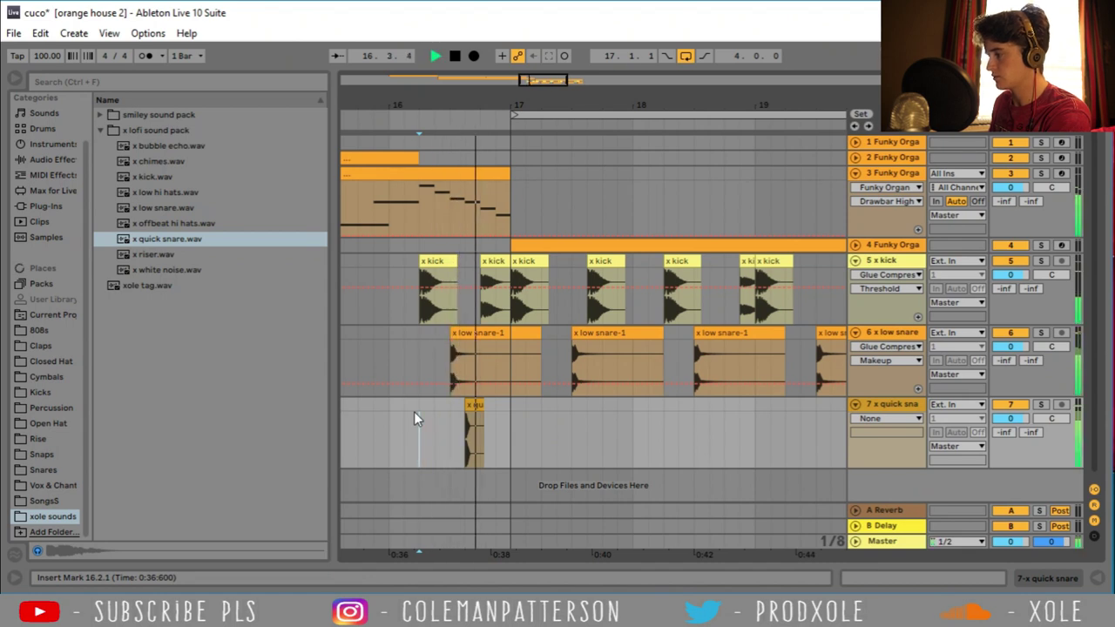
key("space")
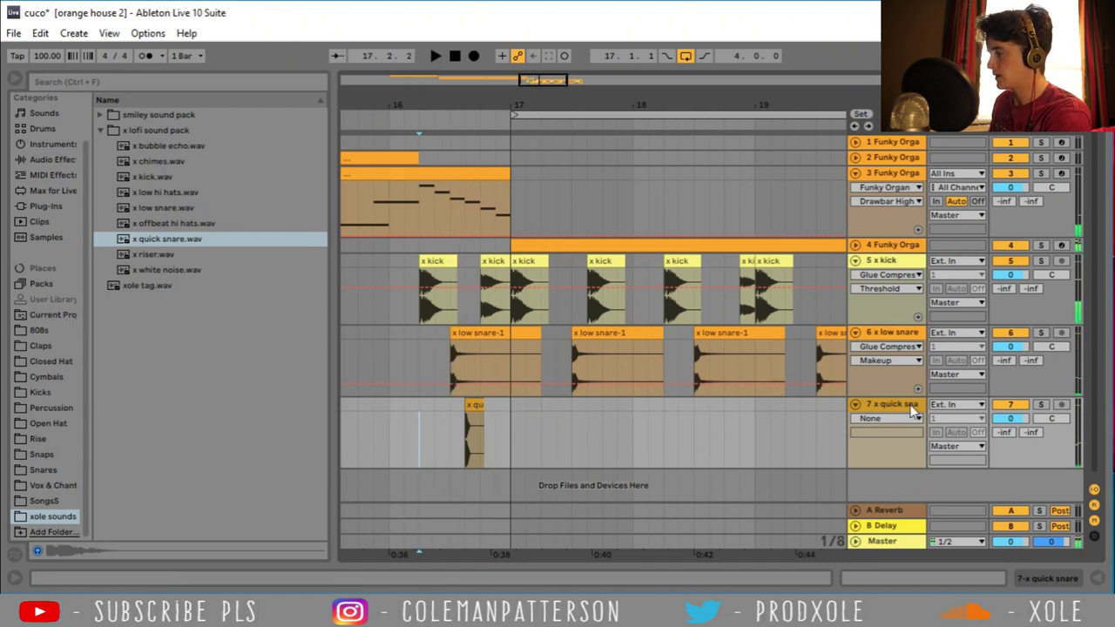
Add a Glue Compressor to the quick snare track with Threshold at -17.8 dB and play the drums from bar 16
key("shift+Tab")
left_click(51, 161)
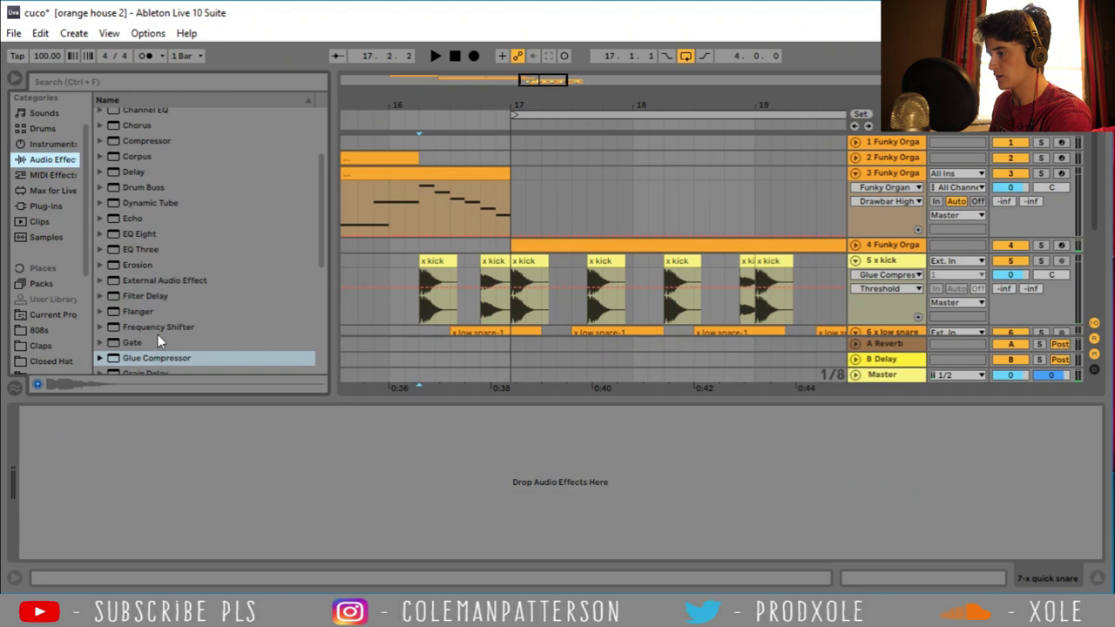
double_click(154, 358)
left_click_drag(112, 524, 112, 558)
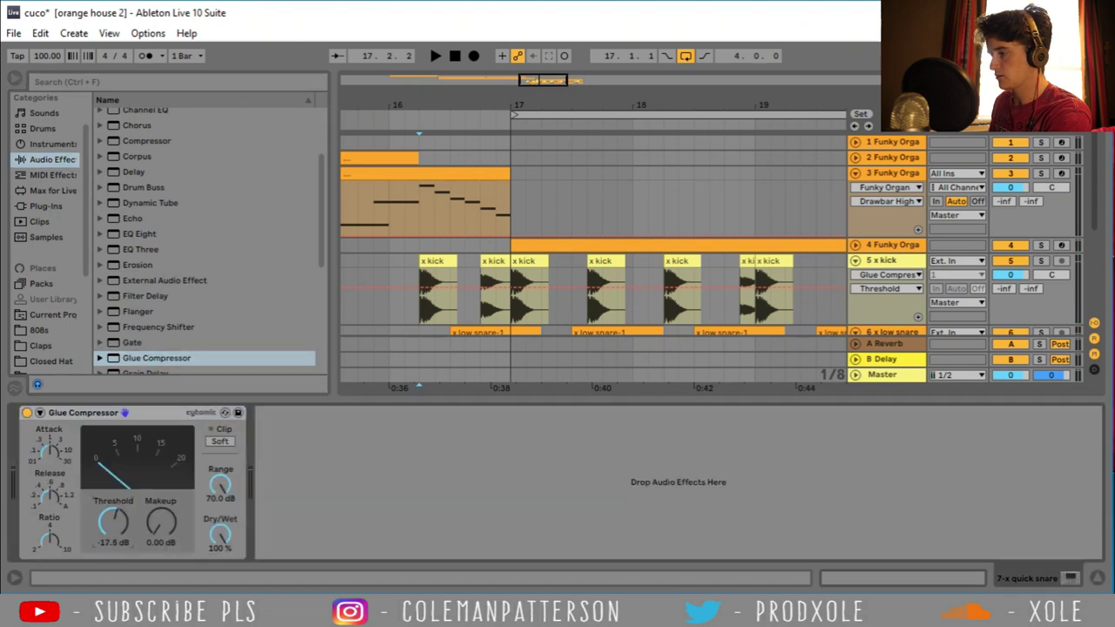
scroll(447, 277, "down", 3)
left_click(415, 231)
key("space")
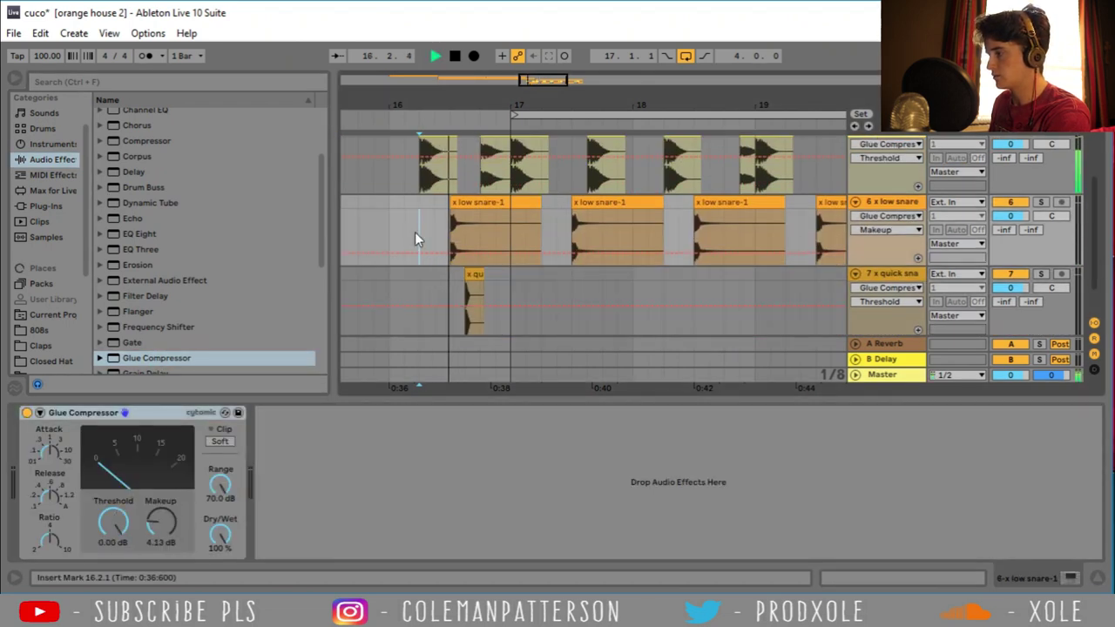
left_click(404, 313)
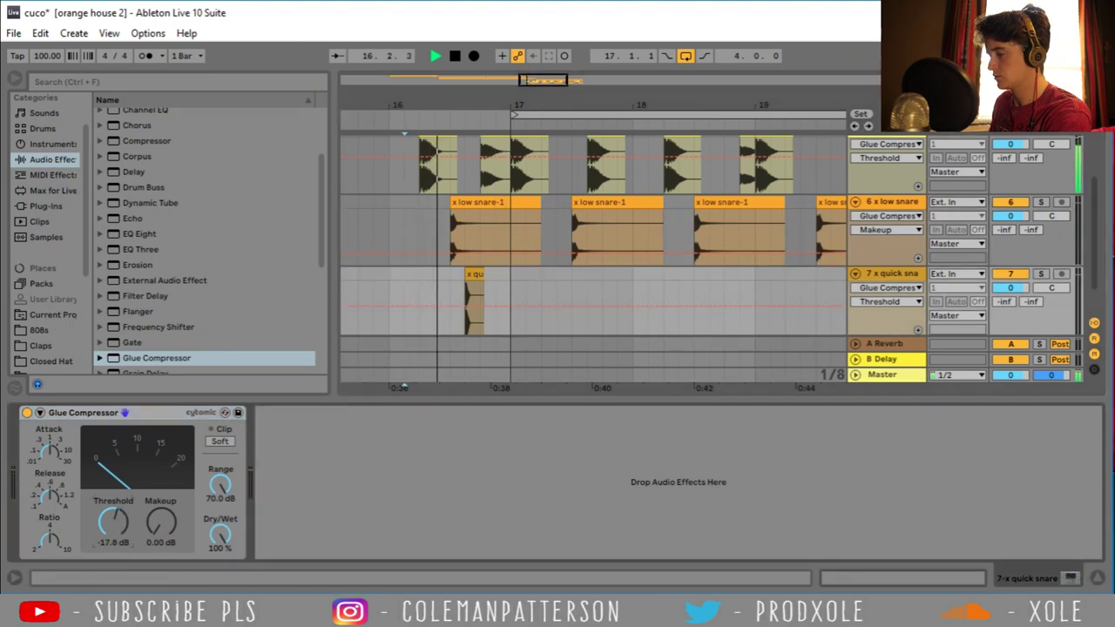
Set the quick snare's Glue Compressor Threshold to -11.7 dB and repeat the quick snare clip after each low snare through bar 20
left_click_drag(114, 524, 113, 521)
left_click_drag(504, 107, 459, 83)
key("space")
left_click_drag(448, 275, 537, 274)
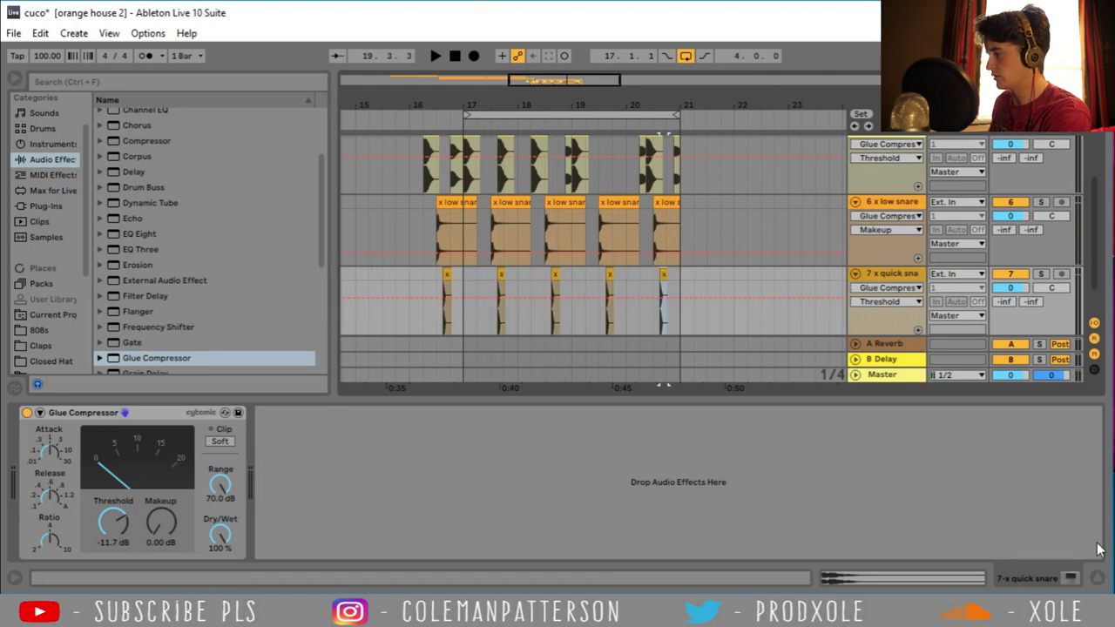
Insert a new audio track below the quick snare track
left_click(1097, 578)
left_click(856, 403)
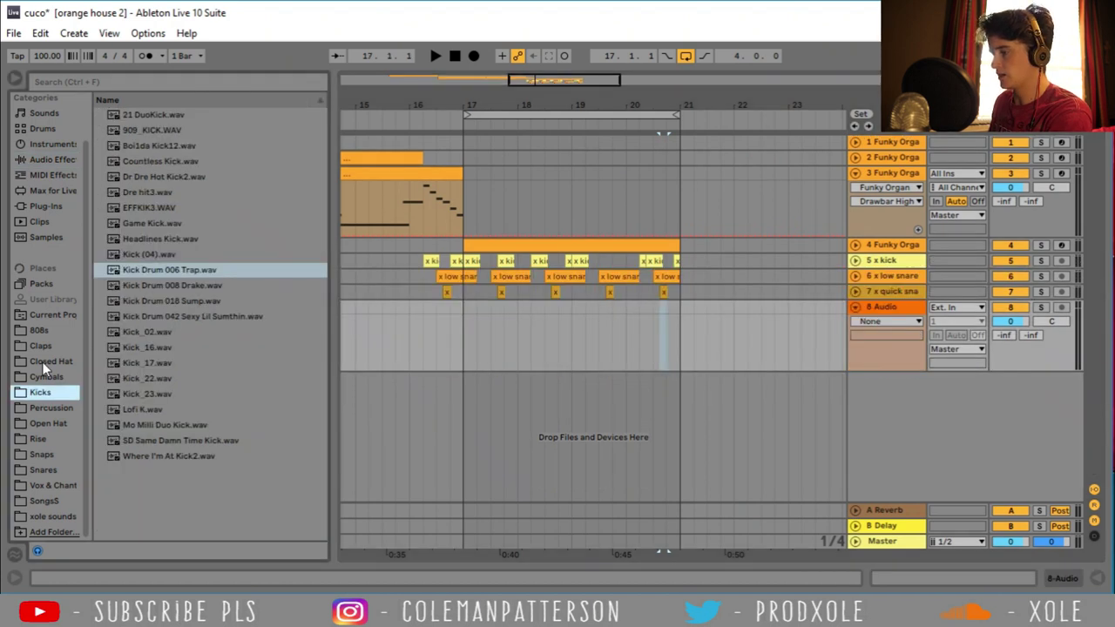
Place HiHat Closed 015 Machine.wav at 17.1.1 on the new audio track and duplicate it every eighth note up to 17.3.1
left_click(43, 362)
left_click(177, 301)
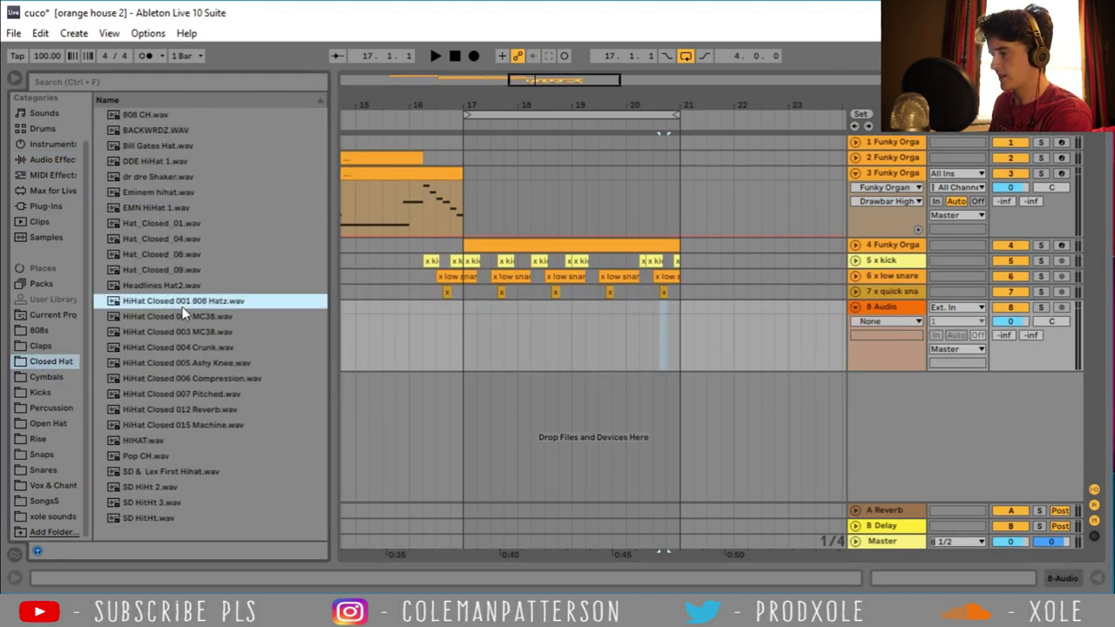
left_click(181, 425)
left_click_drag(441, 105, 444, 187)
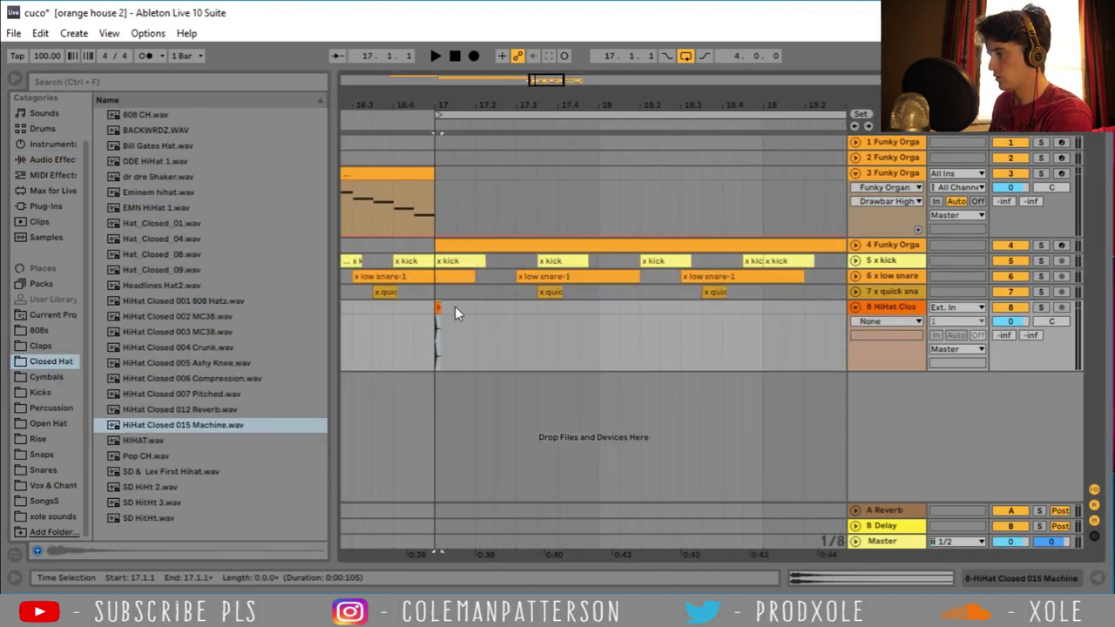
left_click_drag(457, 314, 438, 322)
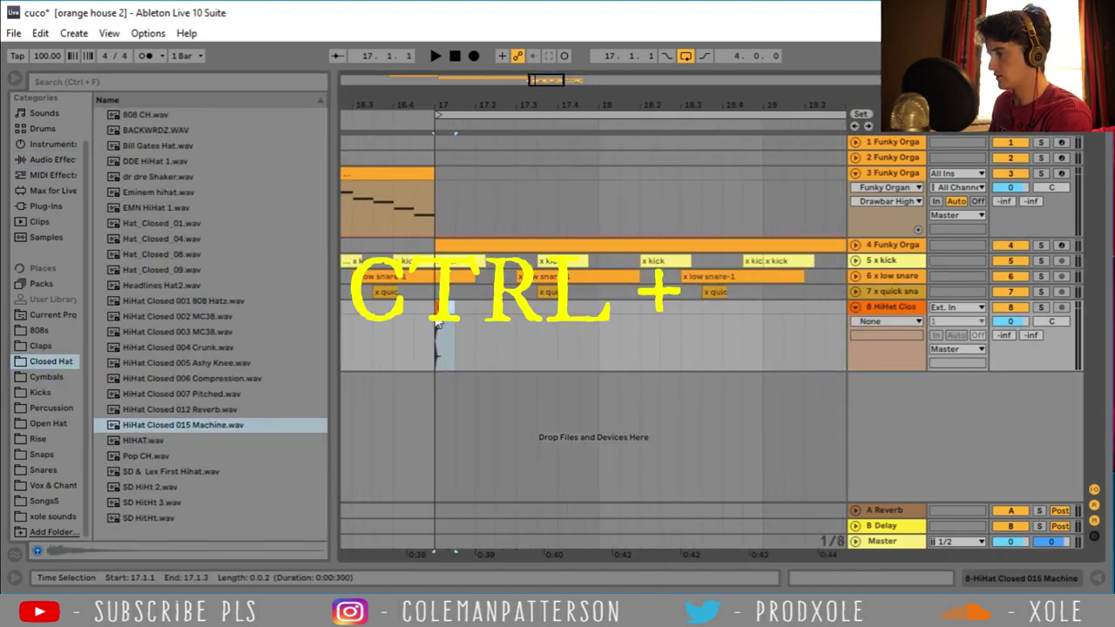
key("ctrl+d")
key("ctrl+d")
key("ctrl+d")
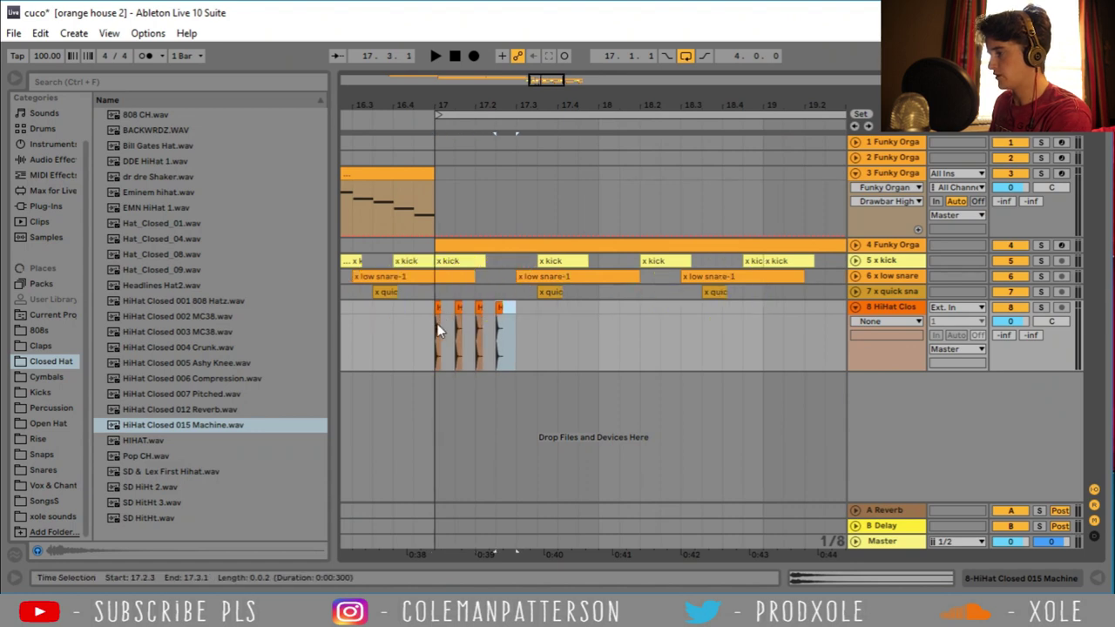
Play the closed hi-hat pattern from bar 17 and delete its four clips
left_click(437, 324)
key("space")
key("space")
left_click_drag(510, 323, 436, 313)
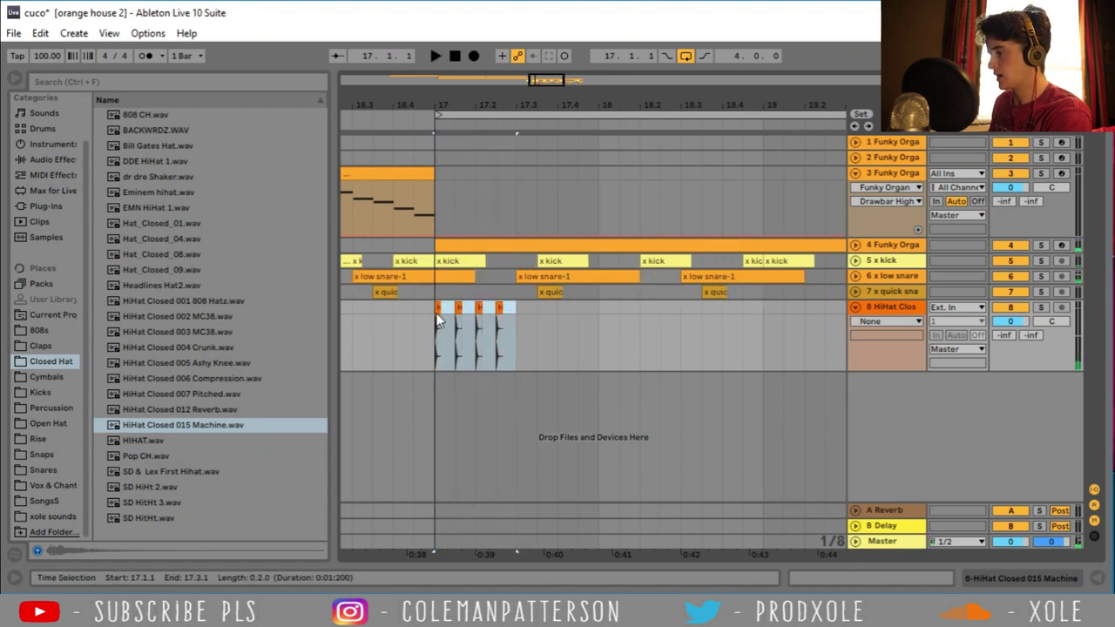
key("Delete")
Place x offbeat hi hats.wav at 17.1.1 on the empty audio track and trim the clip's end to 21.1.1
left_click_drag(520, 105, 520, 59)
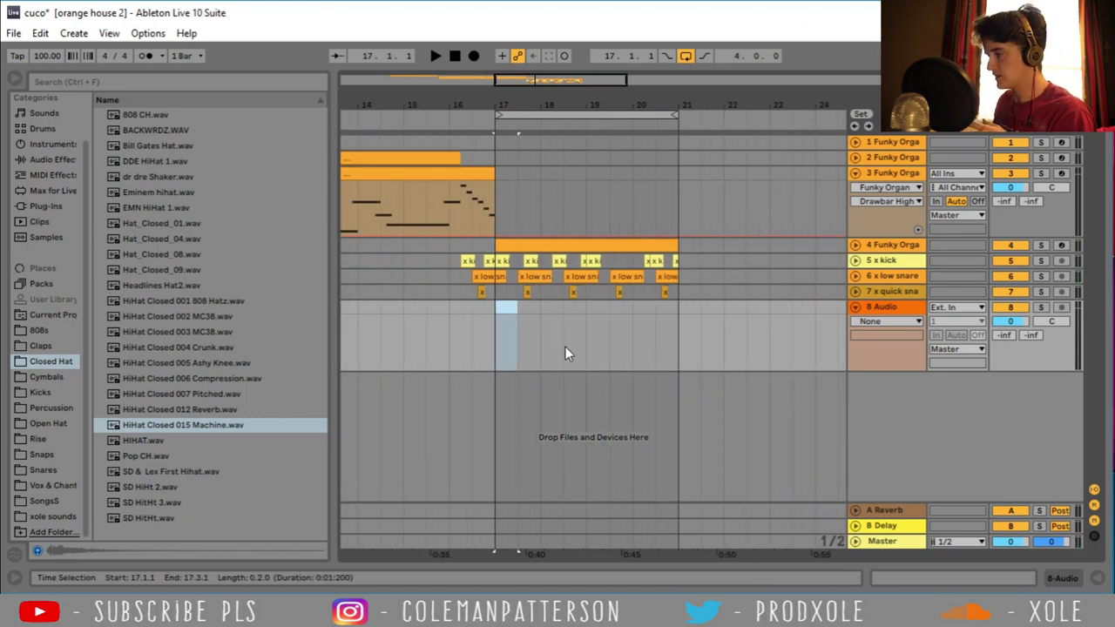
left_click(51, 516)
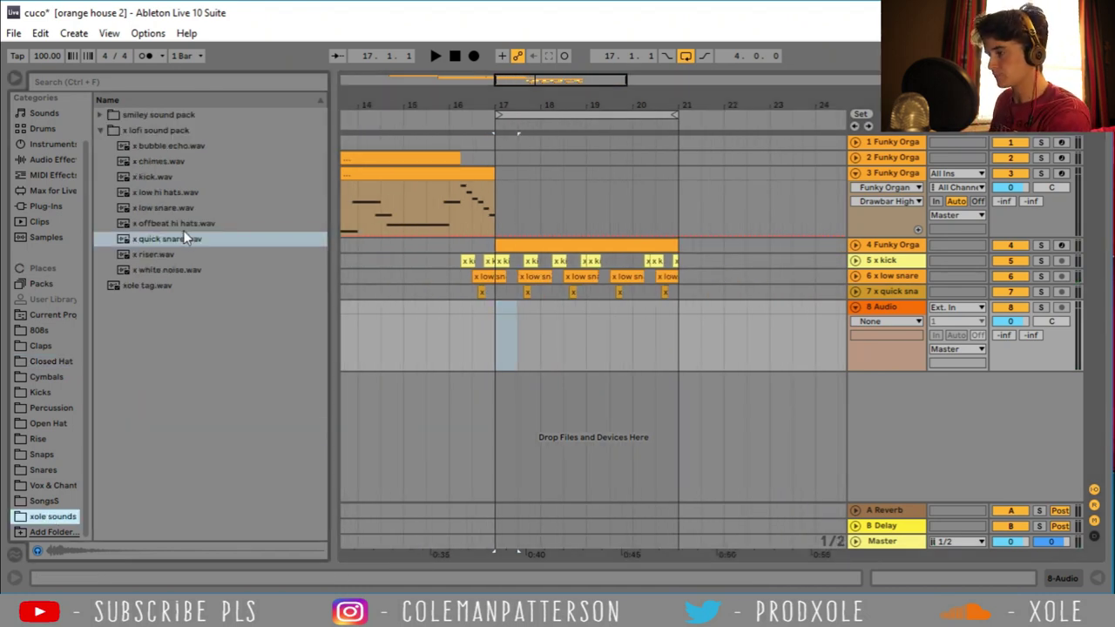
left_click(156, 223)
left_click_drag(156, 223, 498, 309)
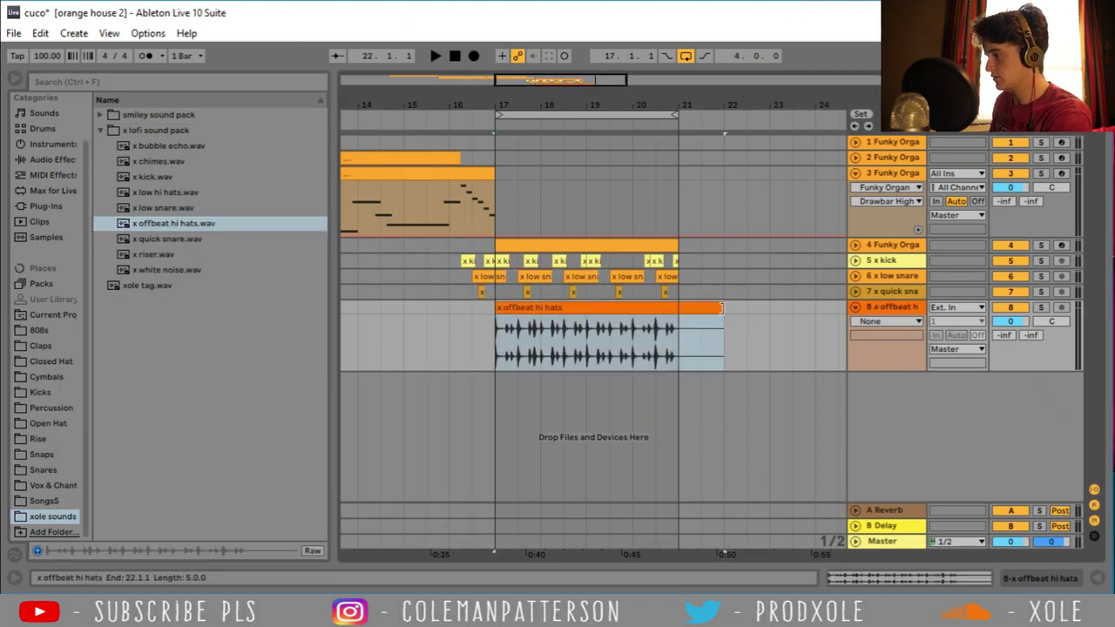
left_click_drag(721, 308, 677, 307)
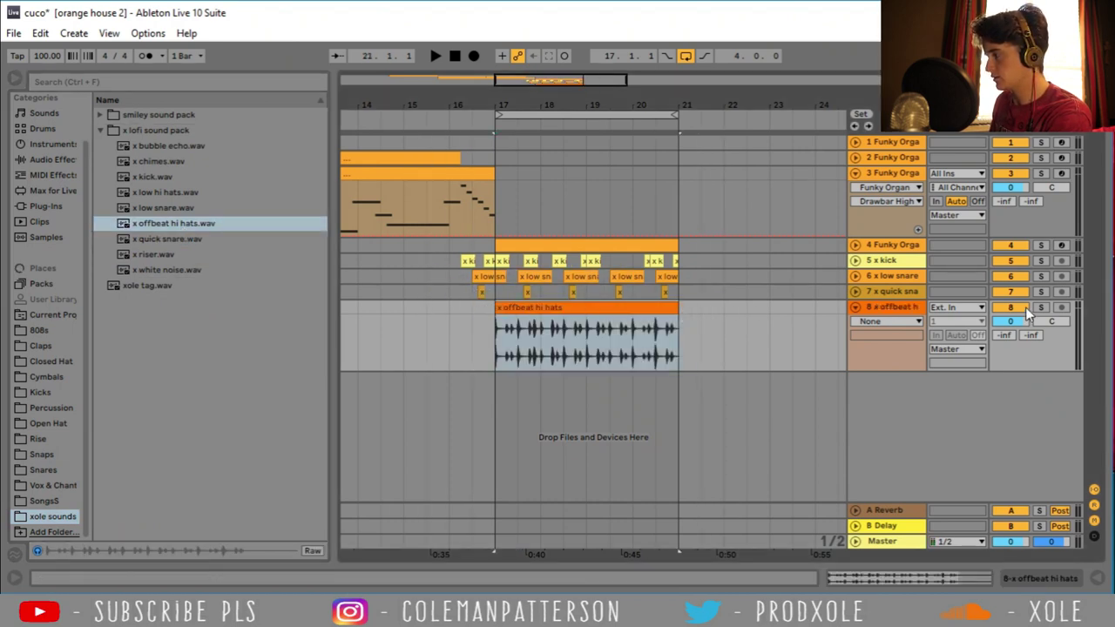
Solo and play the offbeat hi hats, and set the clip's warp mode to Complex Pro with Formants and Envelope lowered
double_click(615, 303)
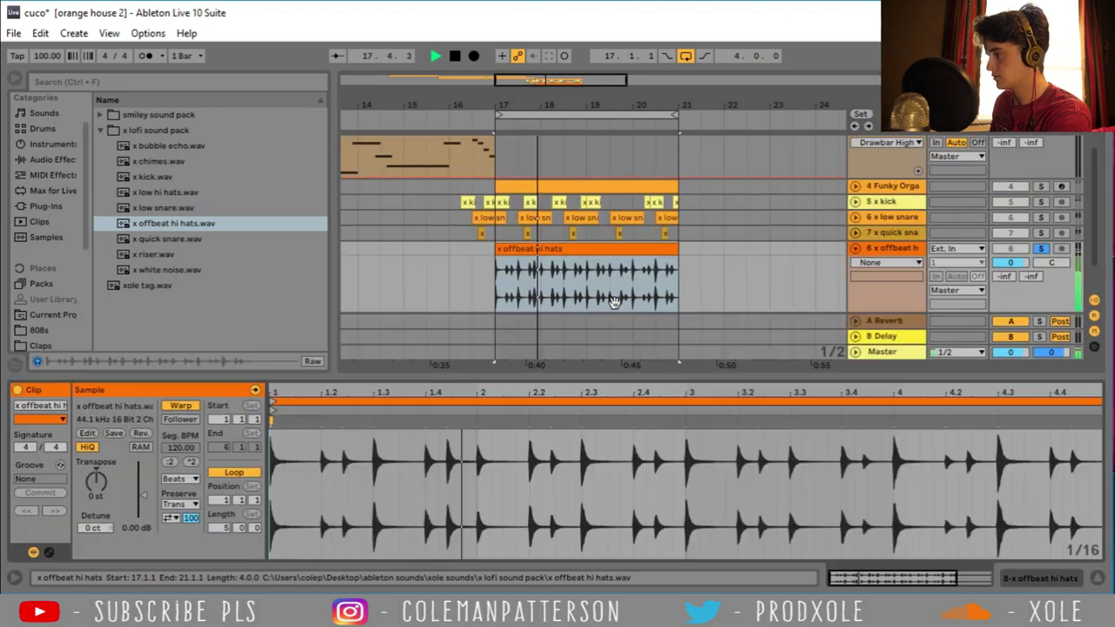
left_click(178, 478)
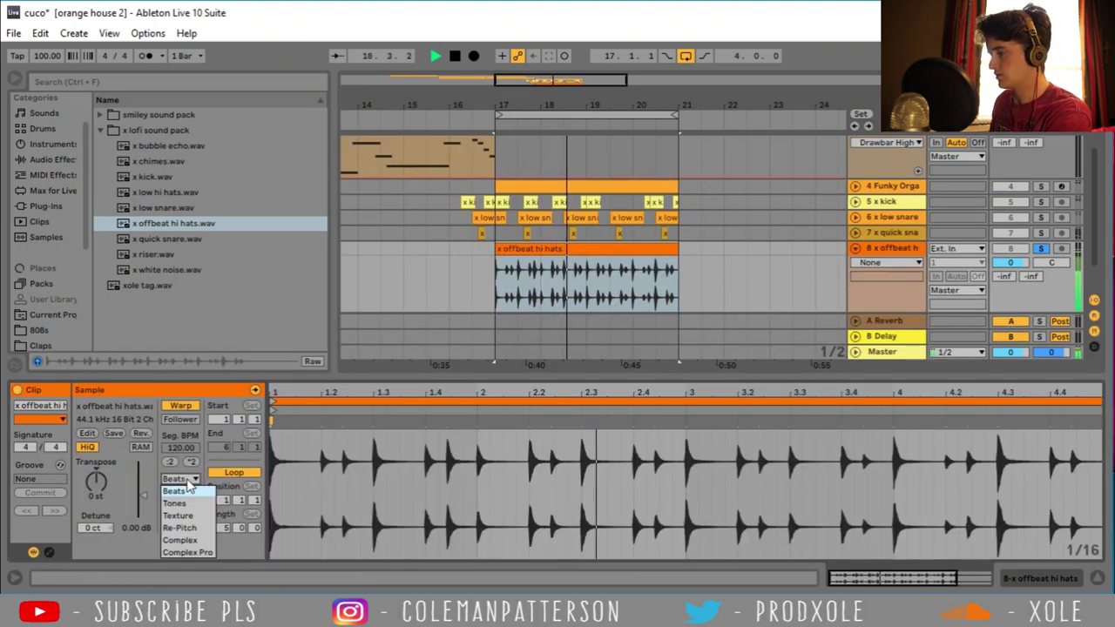
left_click(190, 563)
left_click_drag(187, 504, 189, 579)
left_click_drag(182, 528, 184, 601)
Add an EQ Eight to the offbeat hi hats track and roll off the highs with band 8
key("shift+Tab")
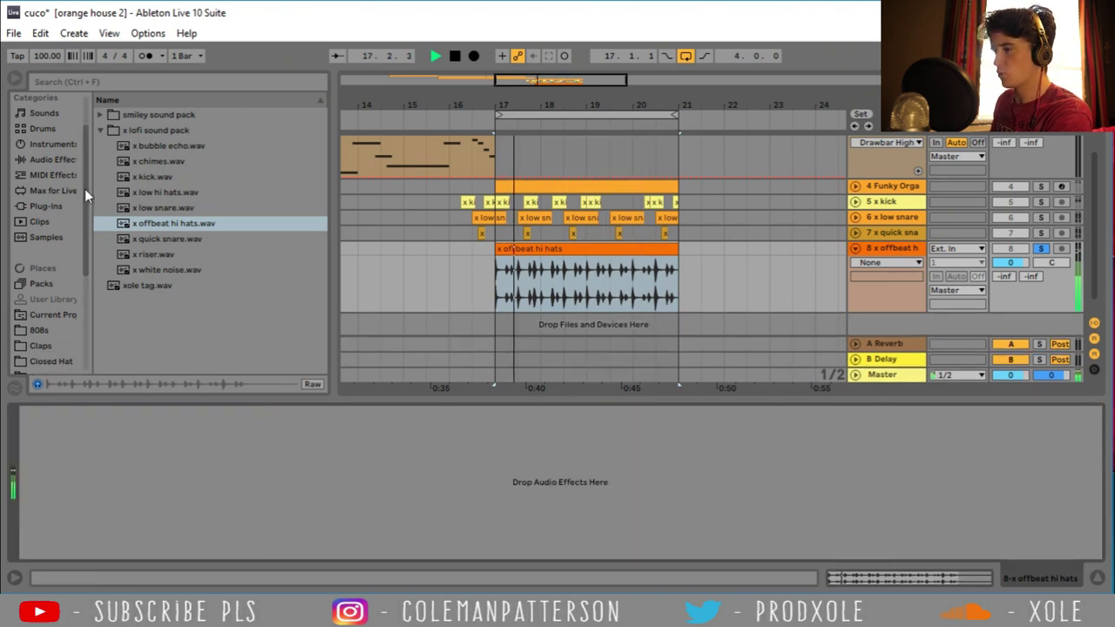
left_click(58, 160)
double_click(144, 235)
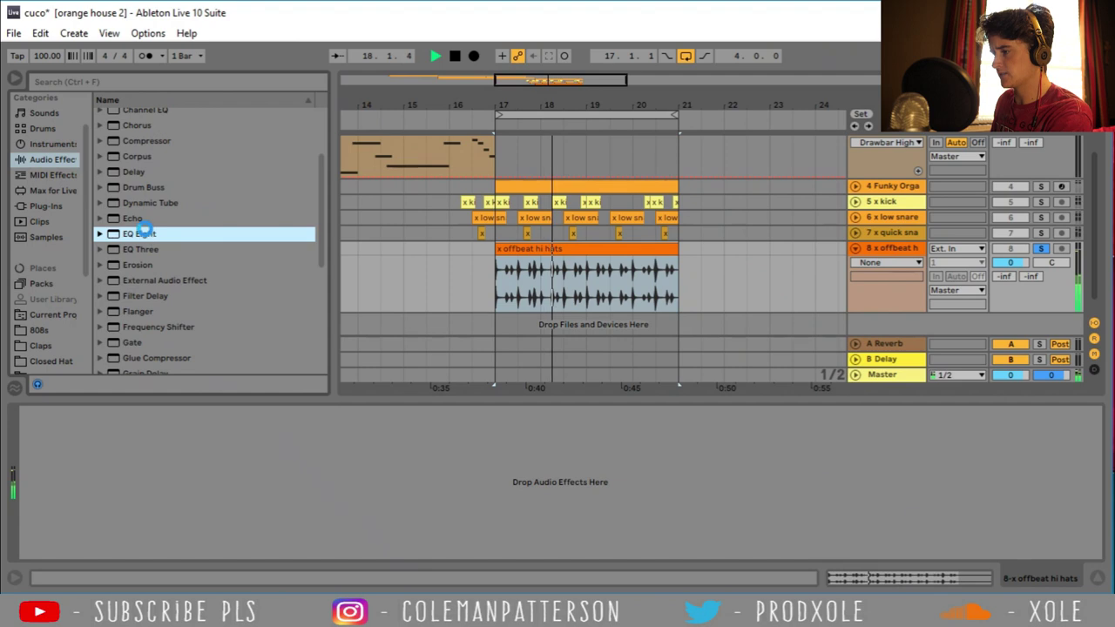
left_click(342, 551)
left_click_drag(354, 490, 299, 490)
Cut the offbeat hi hats' lows at 639 Hz with EQ band 1 and add a Glue Compressor before the EQ with Threshold at -10.8 dB
left_click(92, 544)
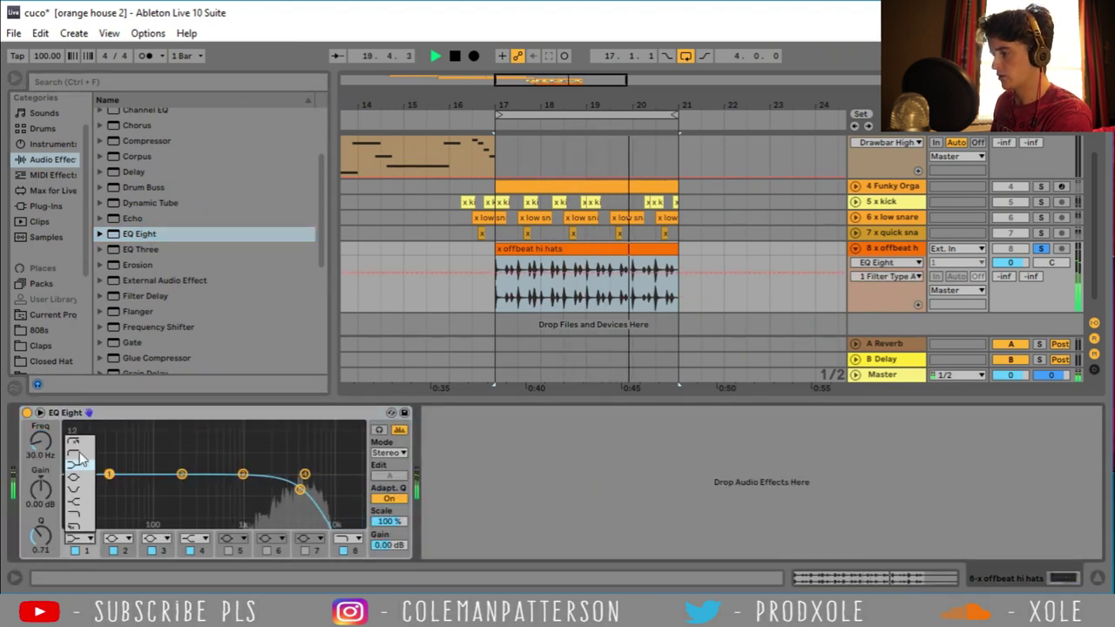
left_click(80, 440)
left_click_drag(109, 475, 225, 490)
left_click_drag(157, 358, 52, 484)
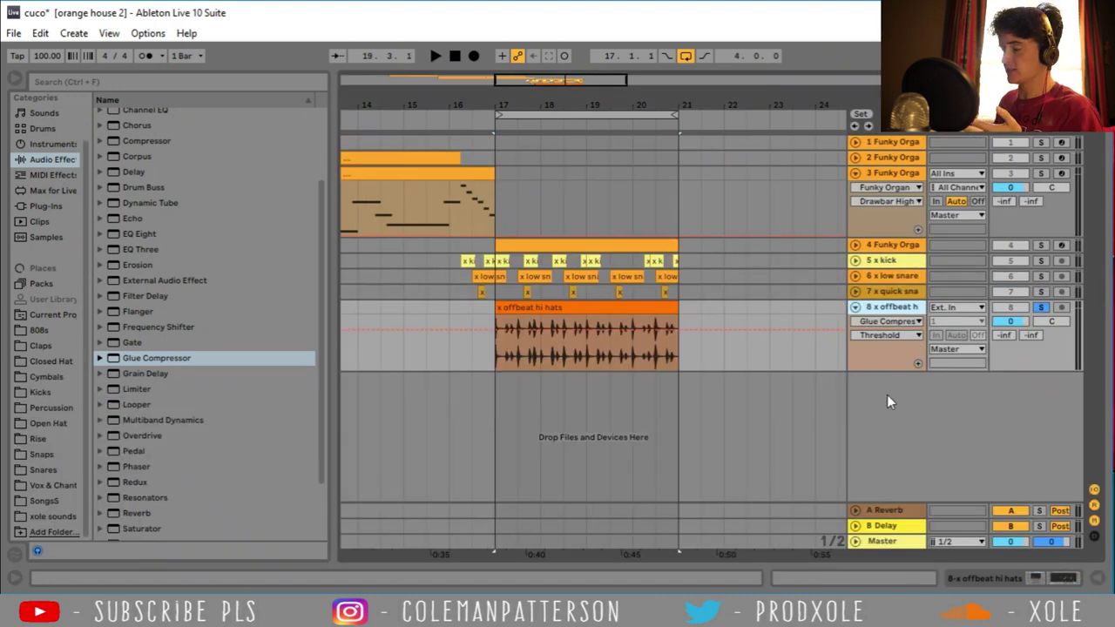
Insert another audio track, place x low hi hats.wav at 17.1.1 and trim the clip's end to 21.1.1
right_click(886, 394)
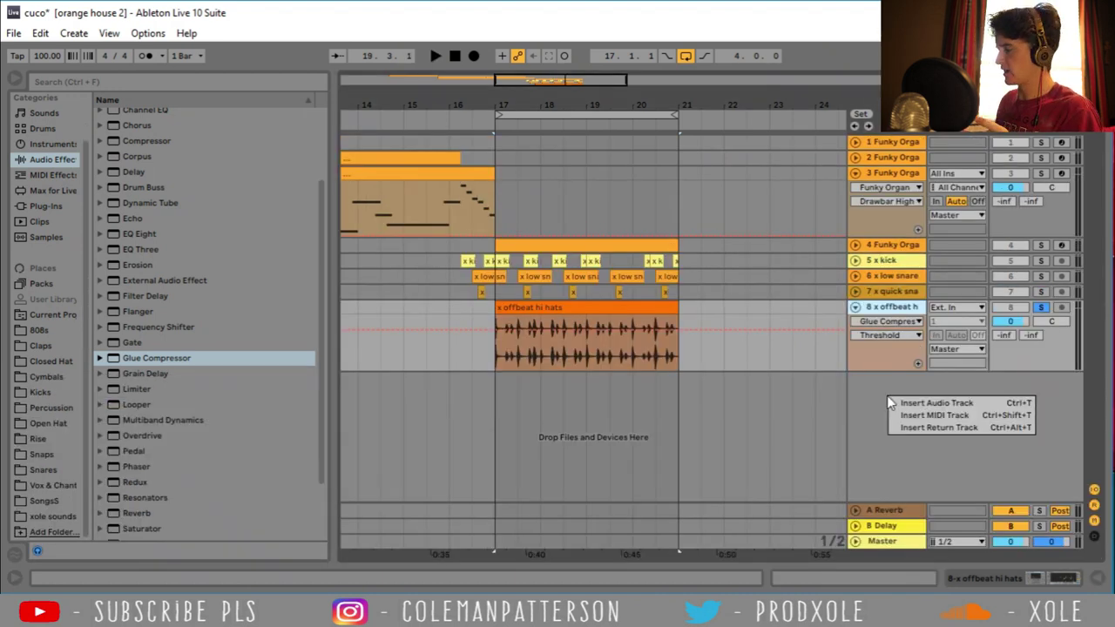
left_click(887, 397)
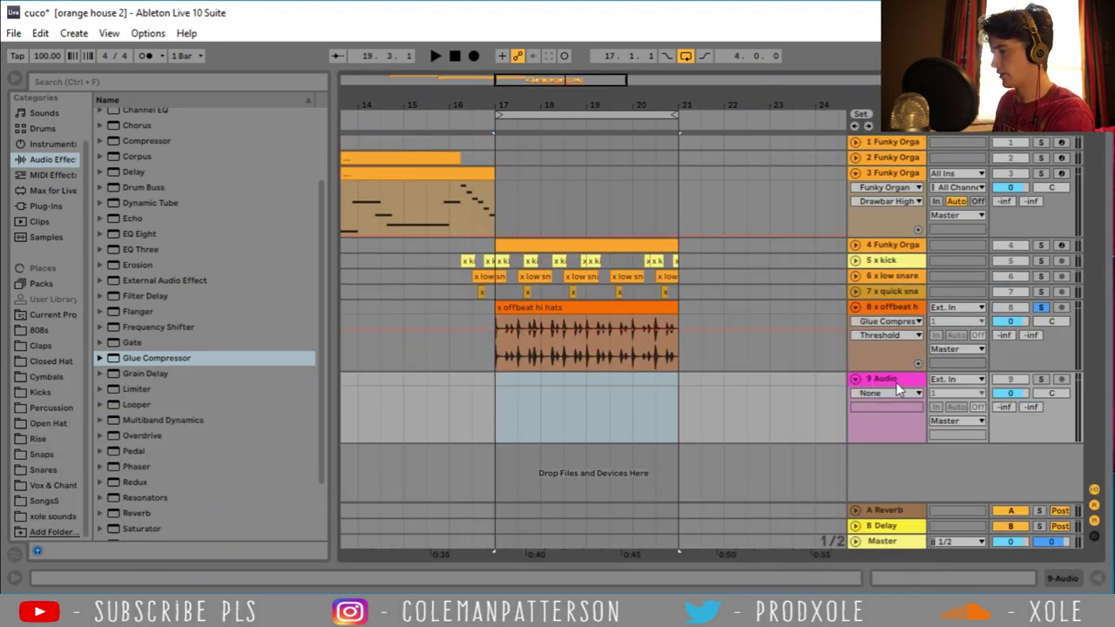
left_click(49, 516)
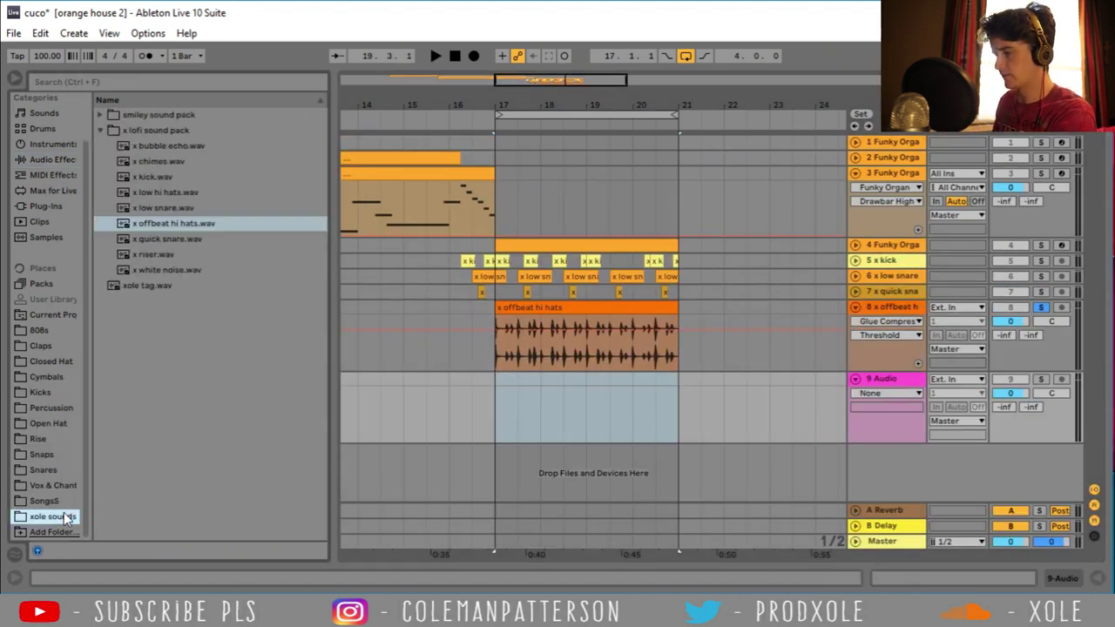
left_click(157, 195)
left_click_drag(150, 192, 505, 388)
left_click_drag(687, 380, 679, 381)
Set the low hi hats clip's warp mode to Complex Pro and play it with both hi-hat tracks soloed
left_click(1040, 379)
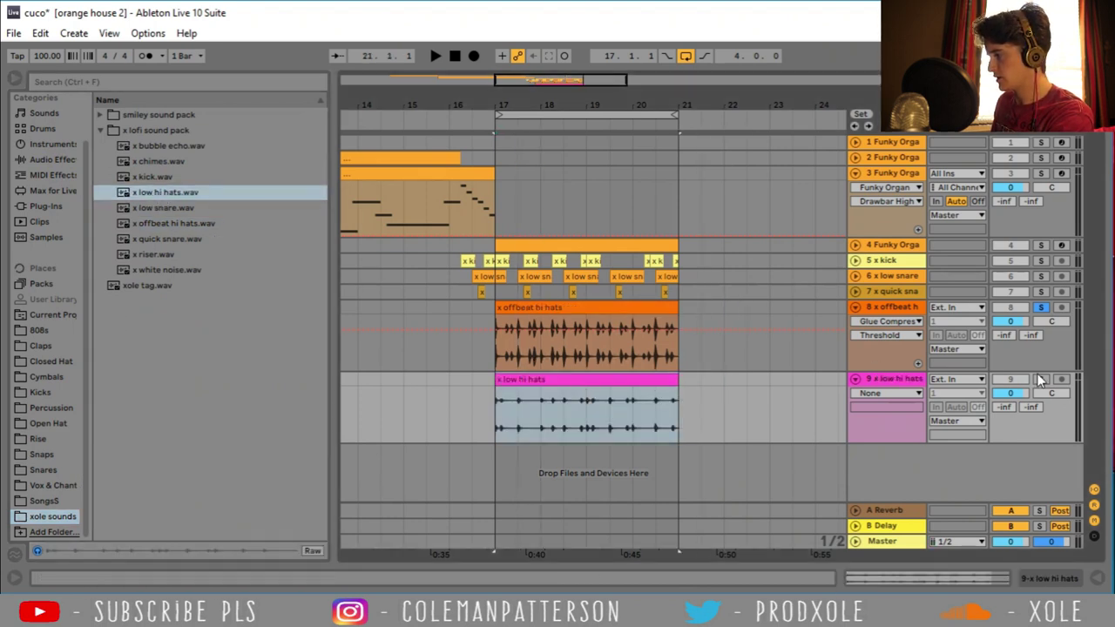
double_click(565, 378)
key("space")
left_click(181, 478)
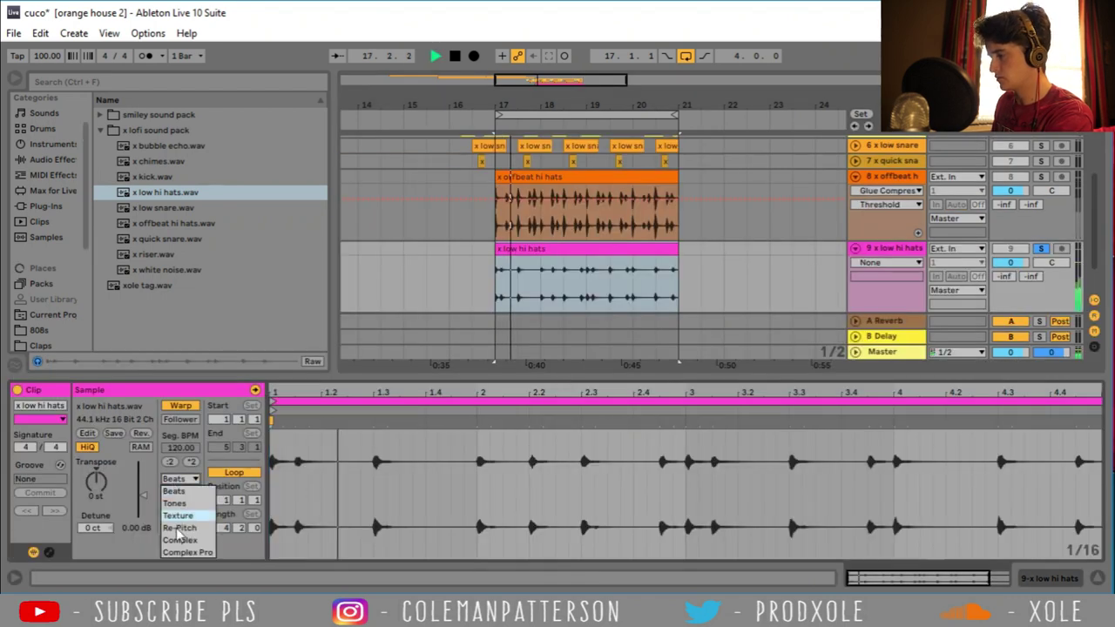
left_click(179, 553)
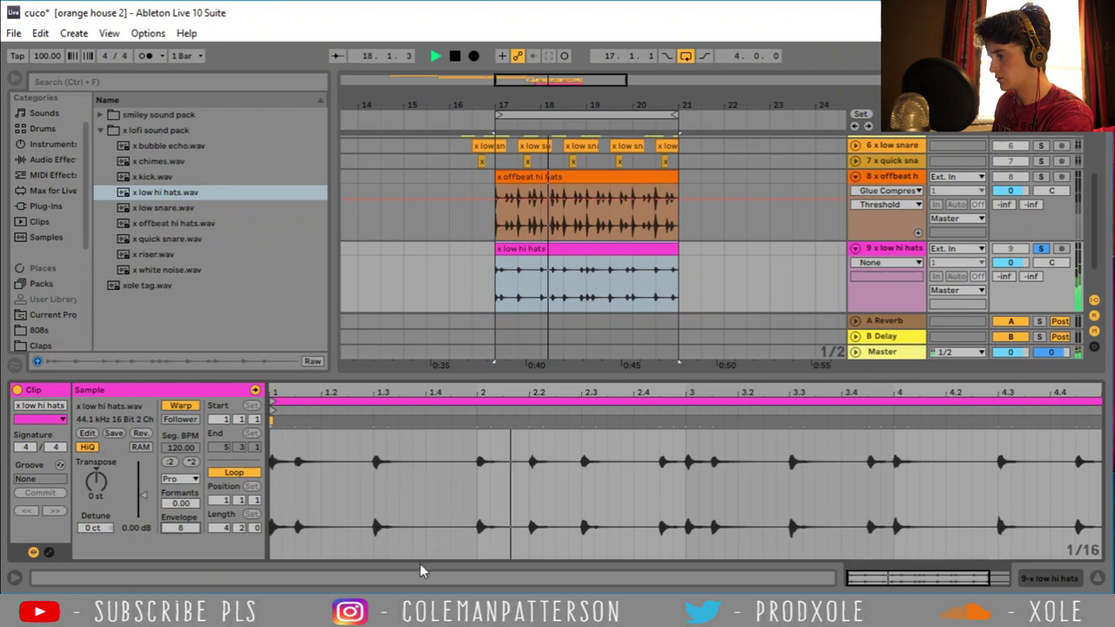
key("ctrl+alt+l")
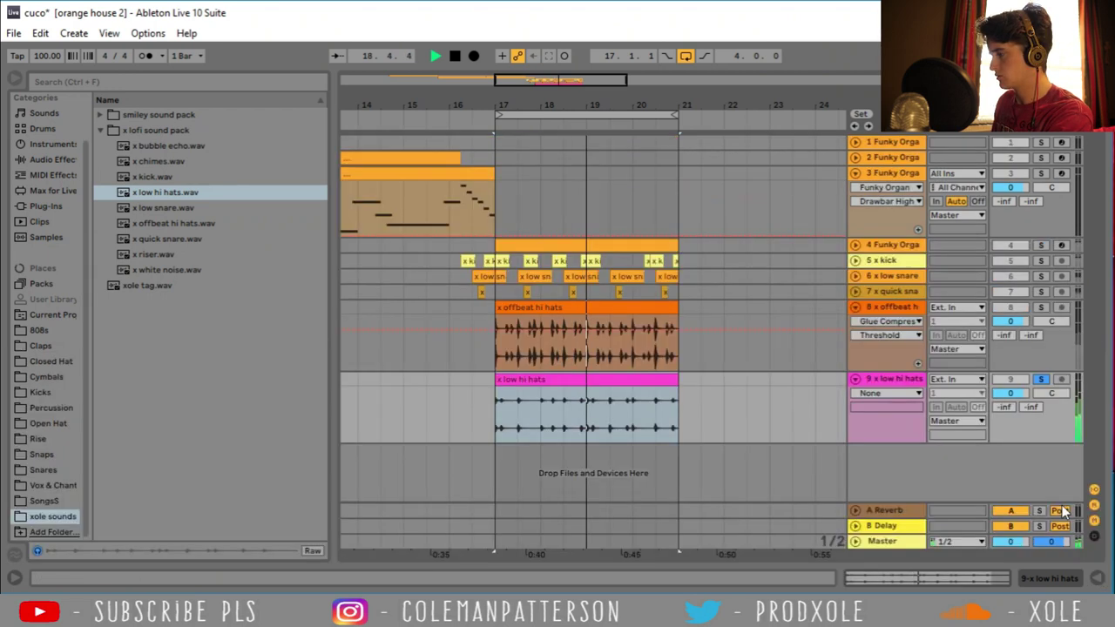
left_click(1041, 306)
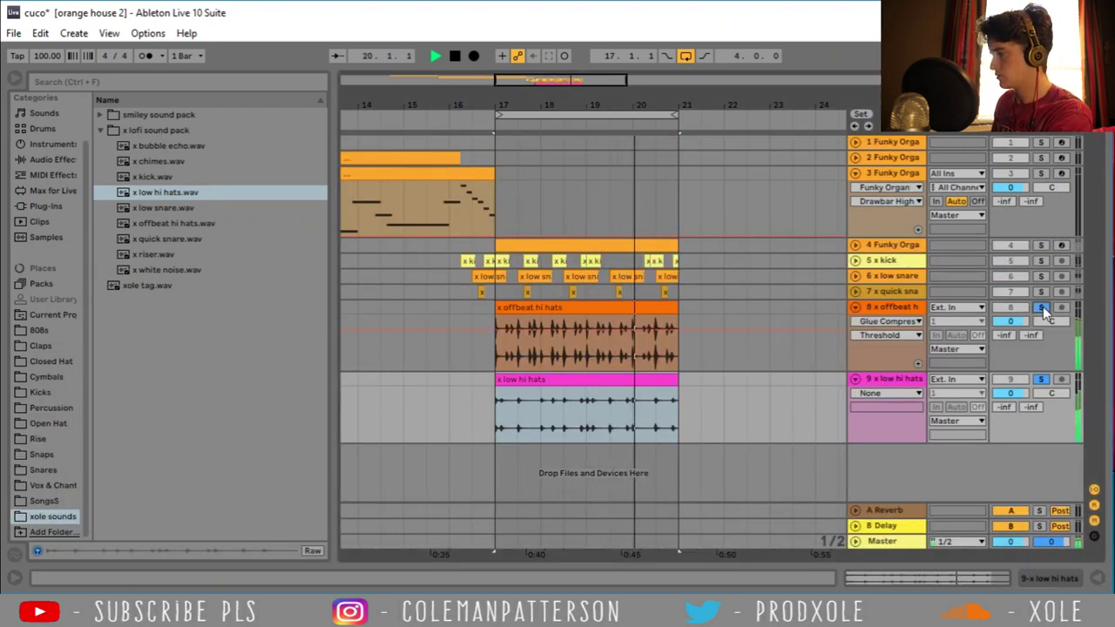
Add a Glue Compressor followed by an EQ Eight to the low hi hats track
double_click(891, 381)
left_click(40, 163)
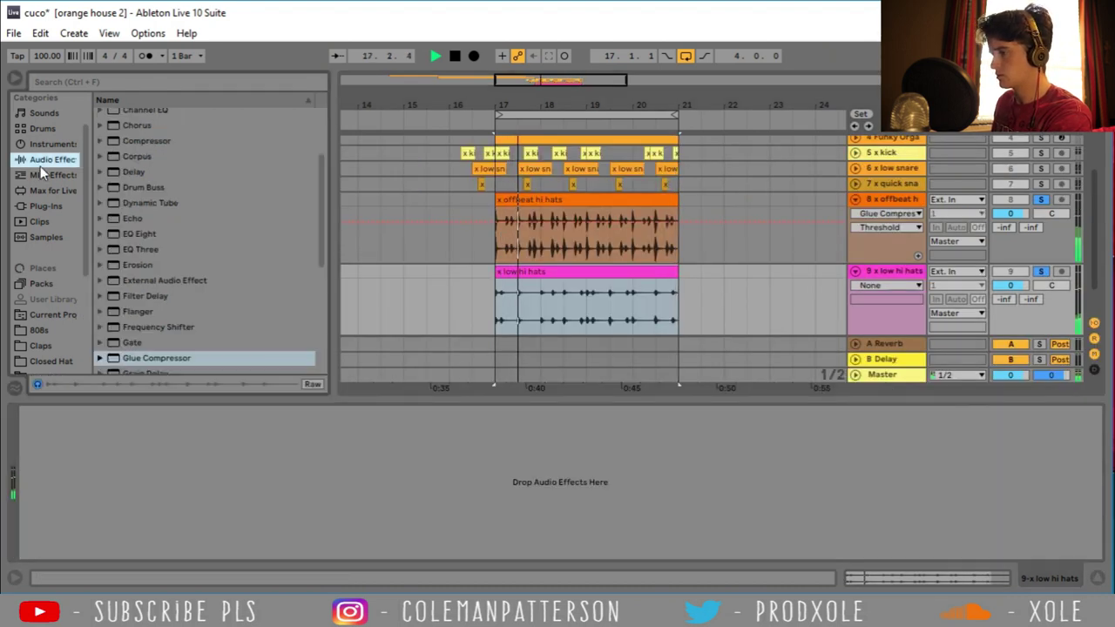
double_click(135, 357)
double_click(143, 235)
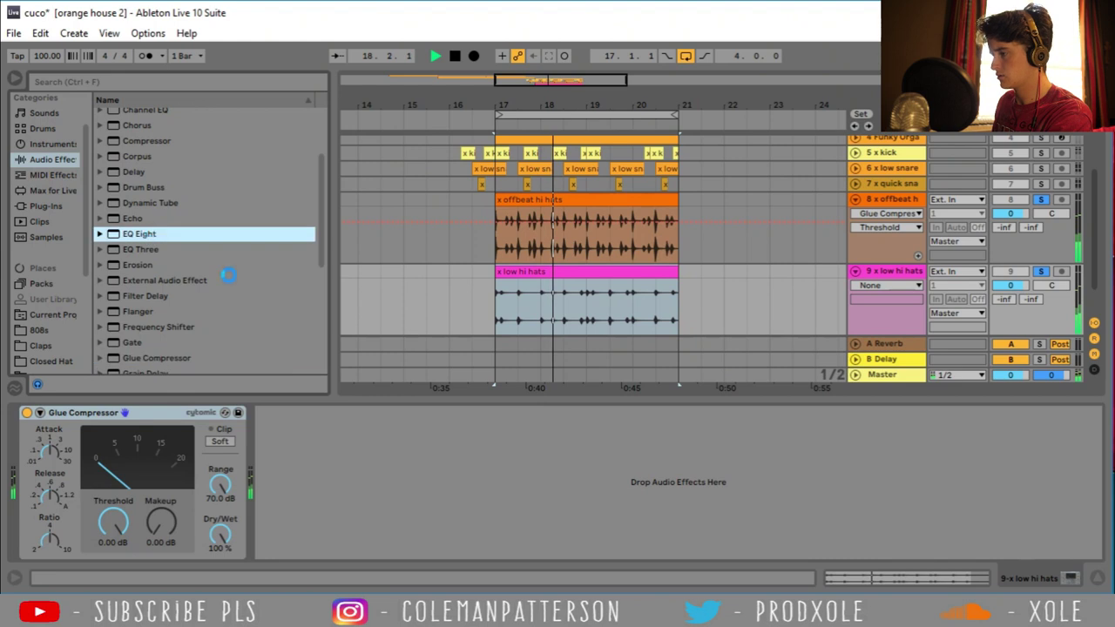
Roll off the low hi hats' highs at 5.39 kHz with EQ band 8, cut the lows with band 1, and stop playback
left_click(583, 550)
left_click_drag(590, 486, 557, 488)
left_click(316, 538)
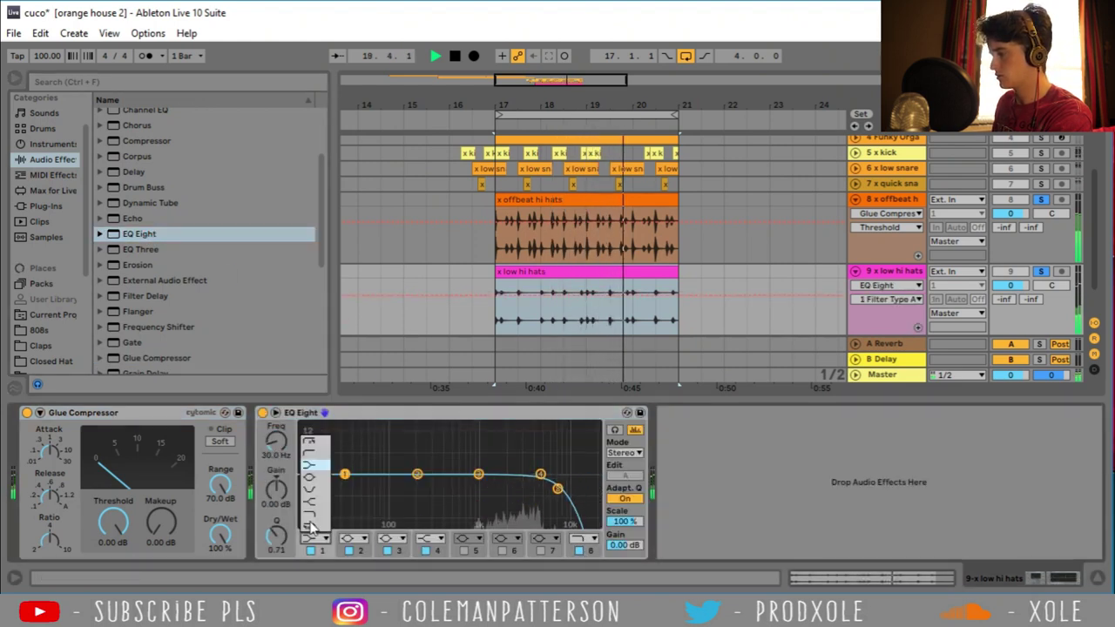
left_click(316, 456)
left_click_drag(353, 492, 441, 496)
key("space")
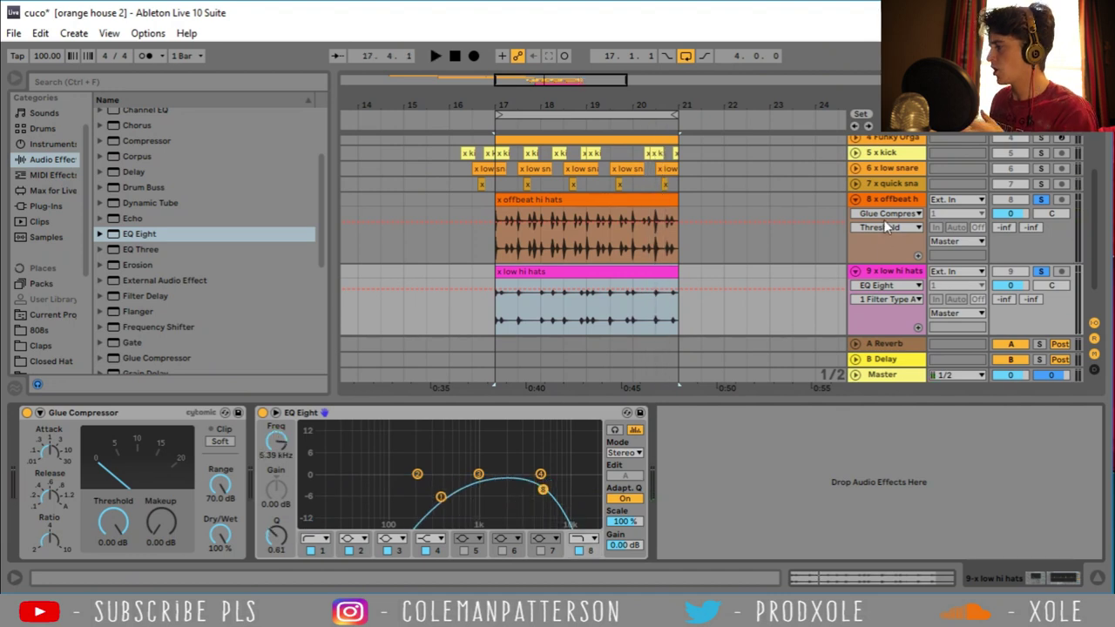
Rename the offbeat hi hats track as hi hats l and the low hi hats track as hi hats r
left_click(891, 202)
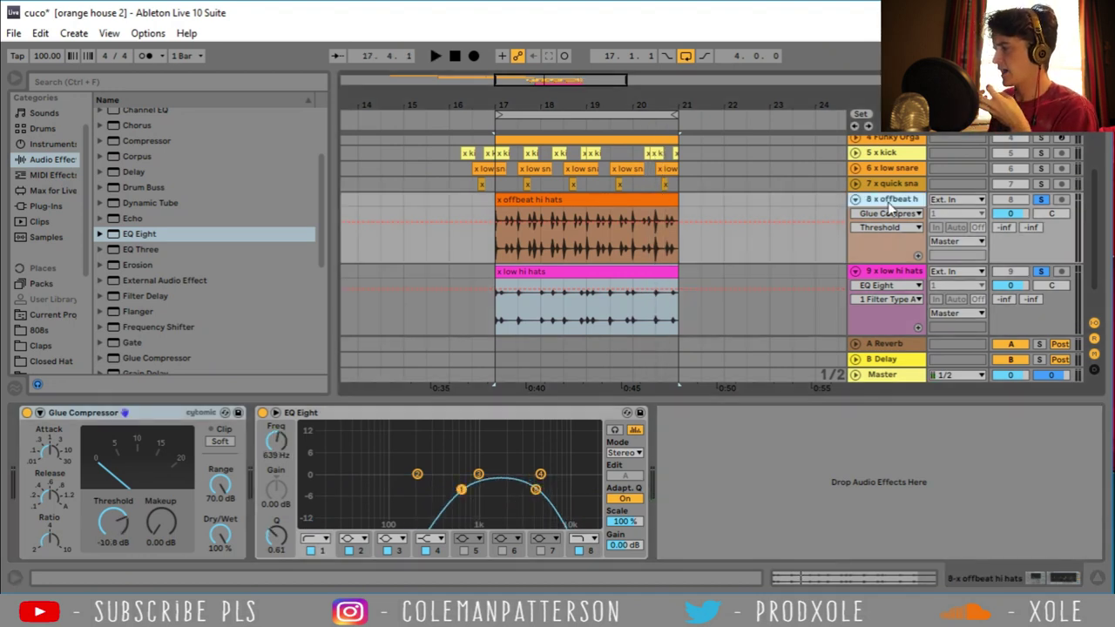
key("ctrl+r")
type("hi hat")
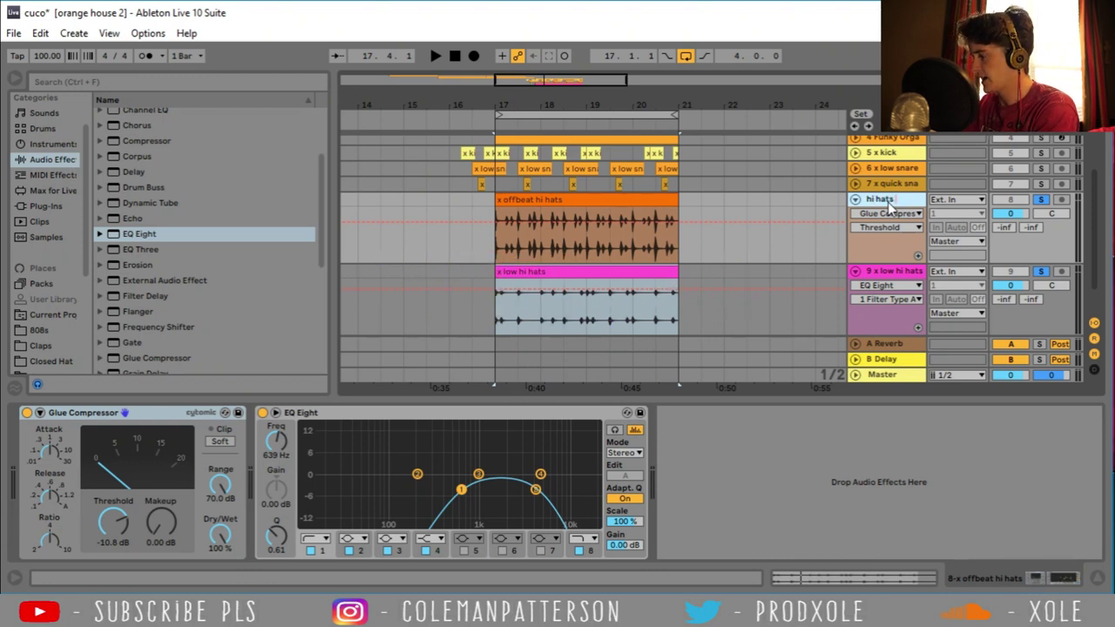
type("s")
left_click(876, 275)
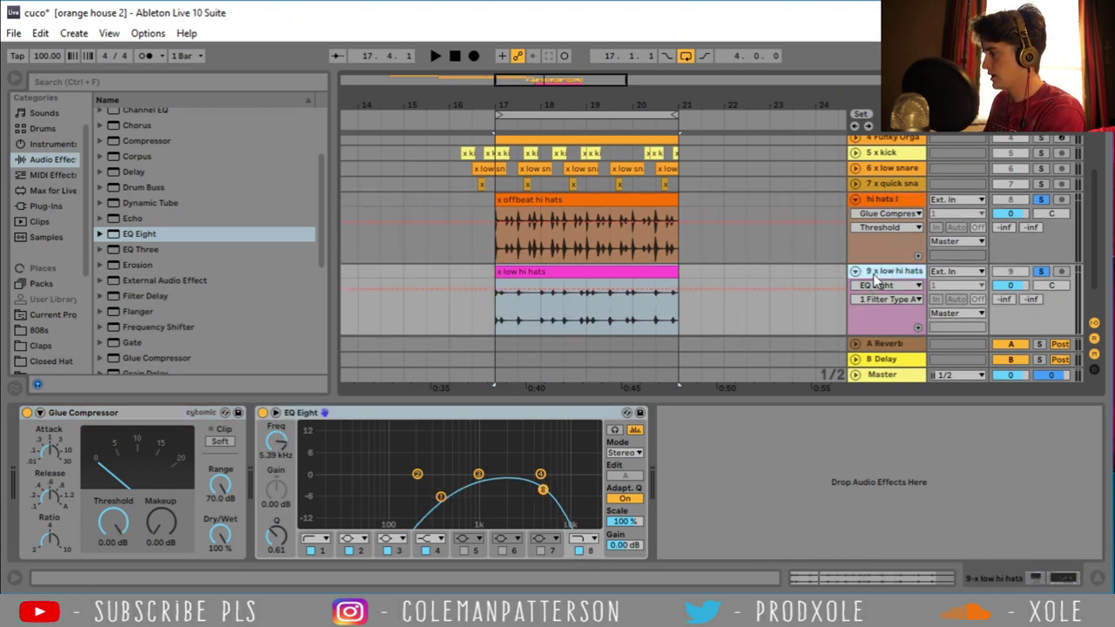
type("hi hats r")
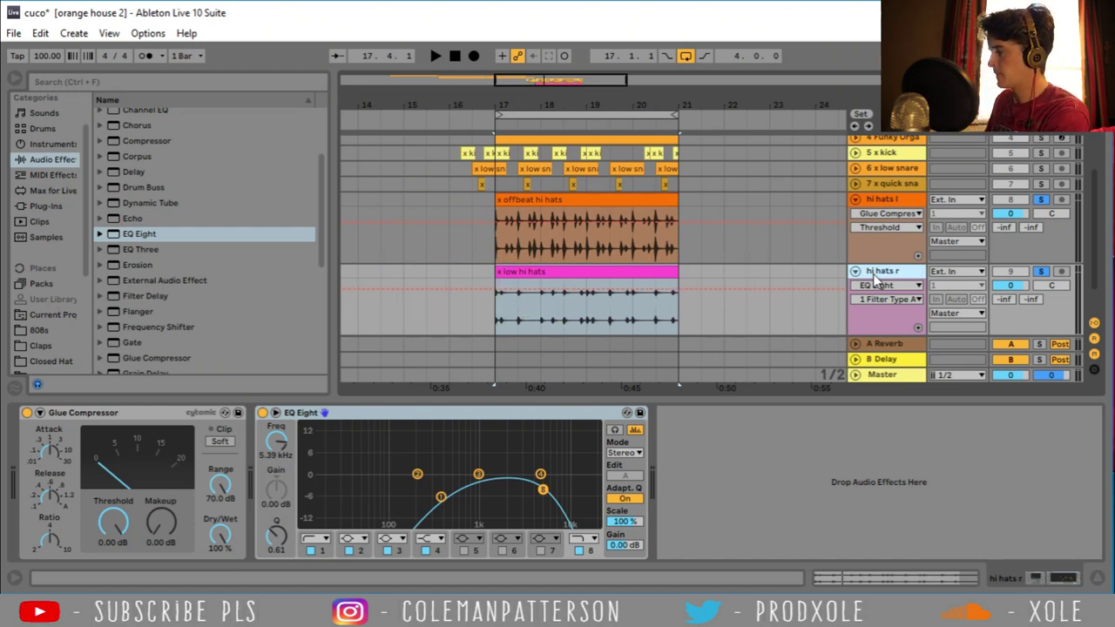
key("Return")
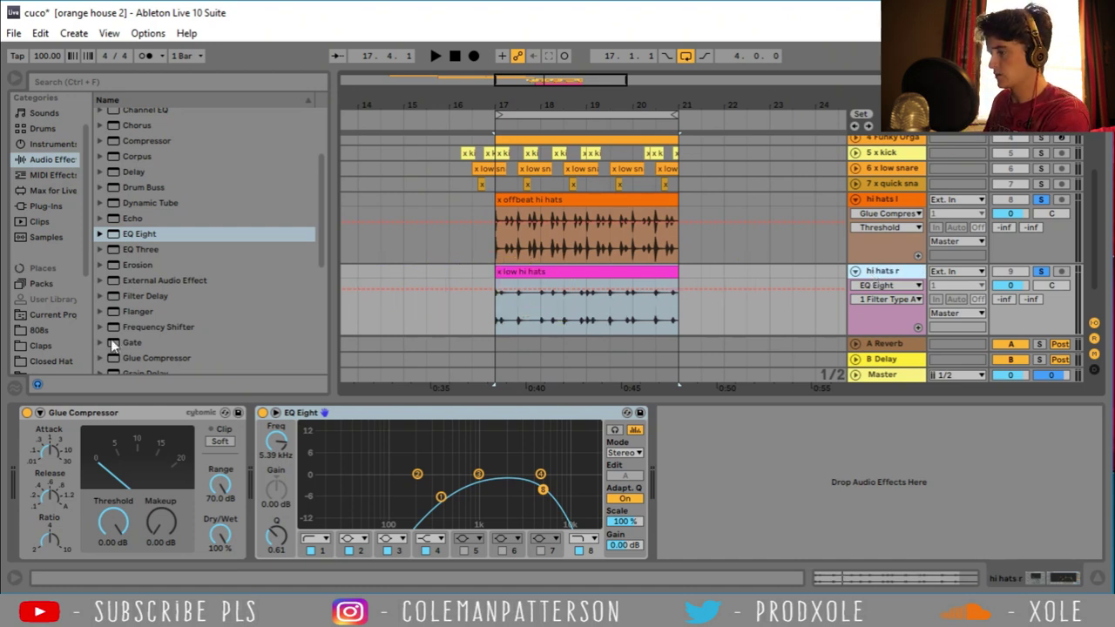
Add a Utility to both hi-hat tracks, balancing hi hats r to 23R and hi hats l to 22L
scroll(155, 299, "down", 5)
double_click(135, 335)
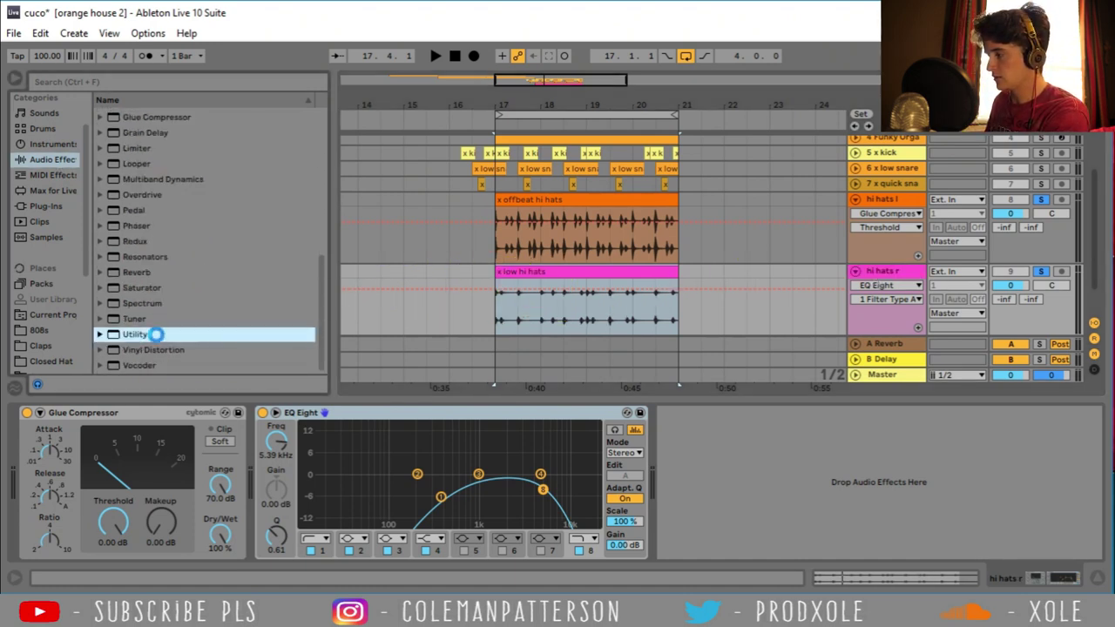
left_click(889, 273)
left_click(741, 517)
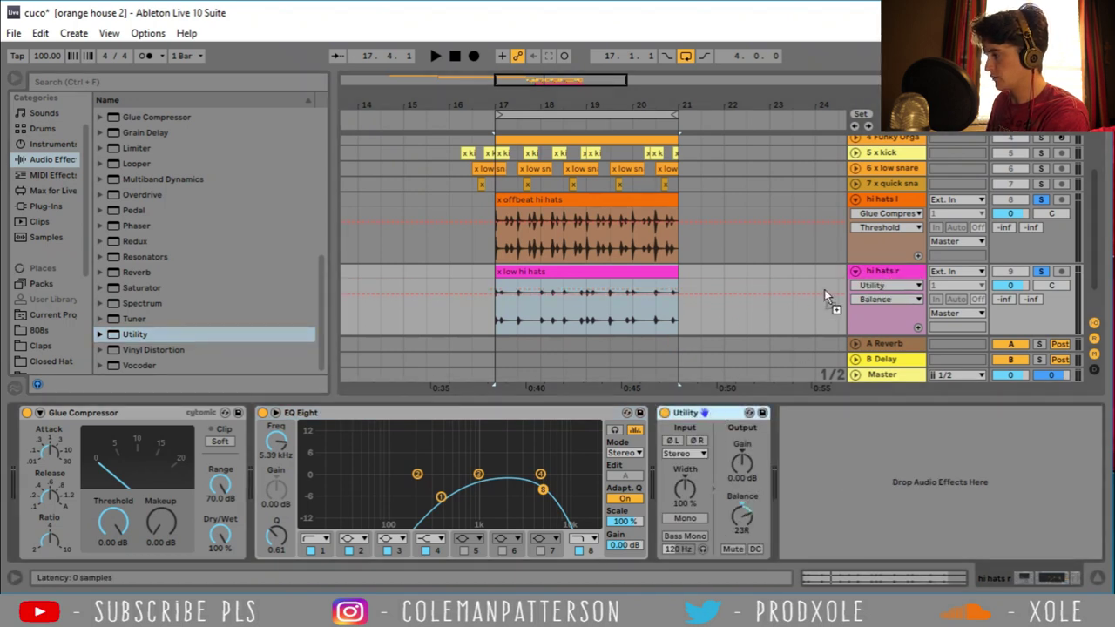
left_click(874, 199)
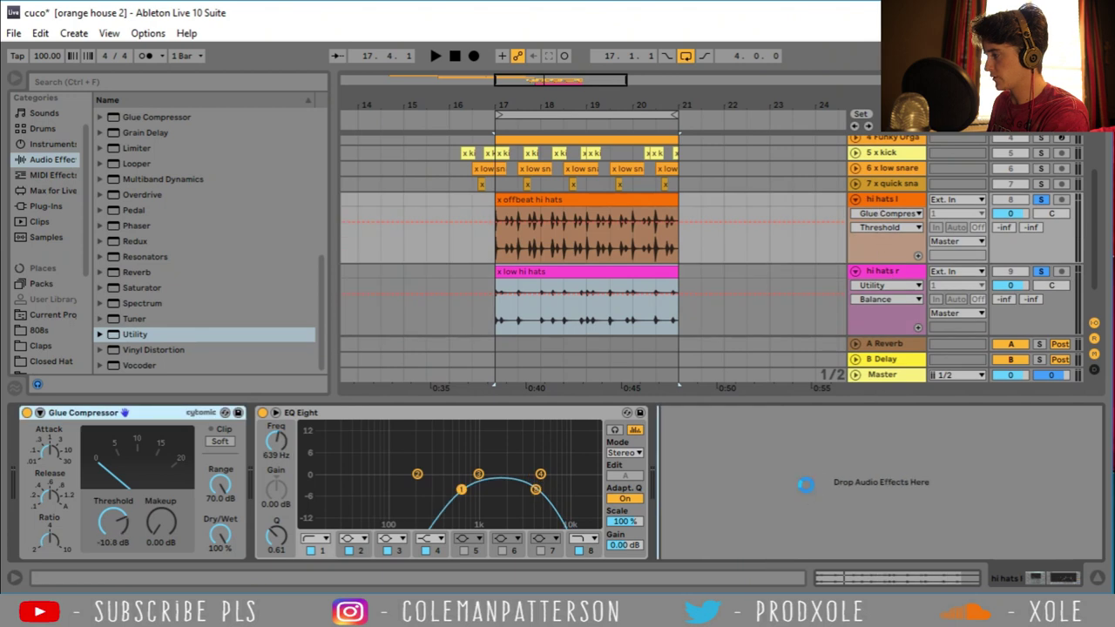
left_click(745, 517)
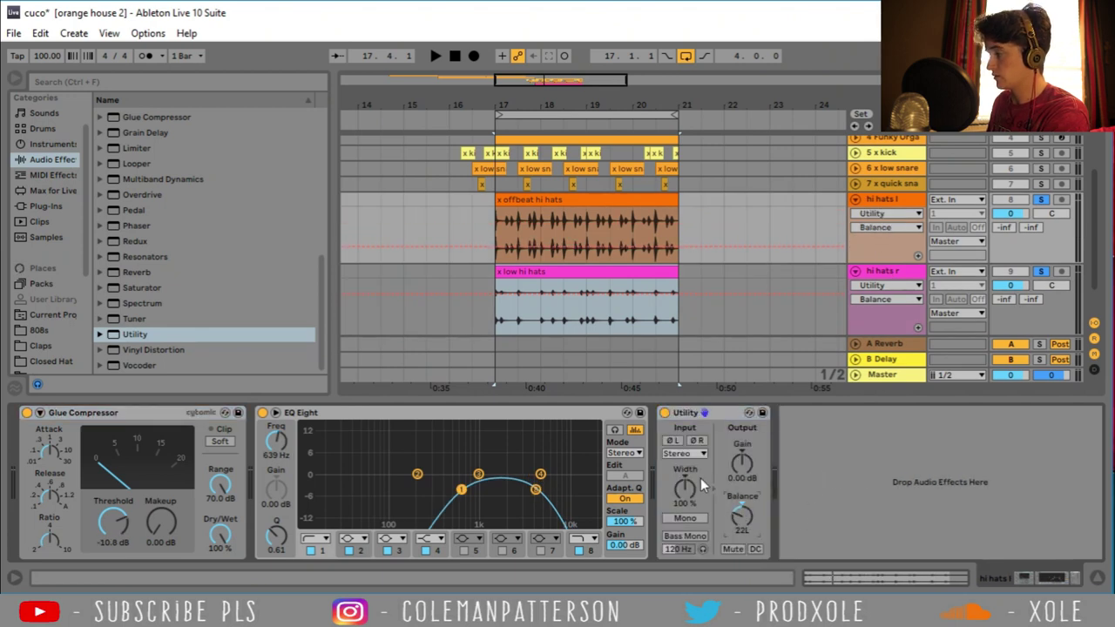
Play the two soloed hi-hat tracks and set the hi hats r Utility balance to 19R
left_click(501, 287)
left_click(474, 224)
key("space")
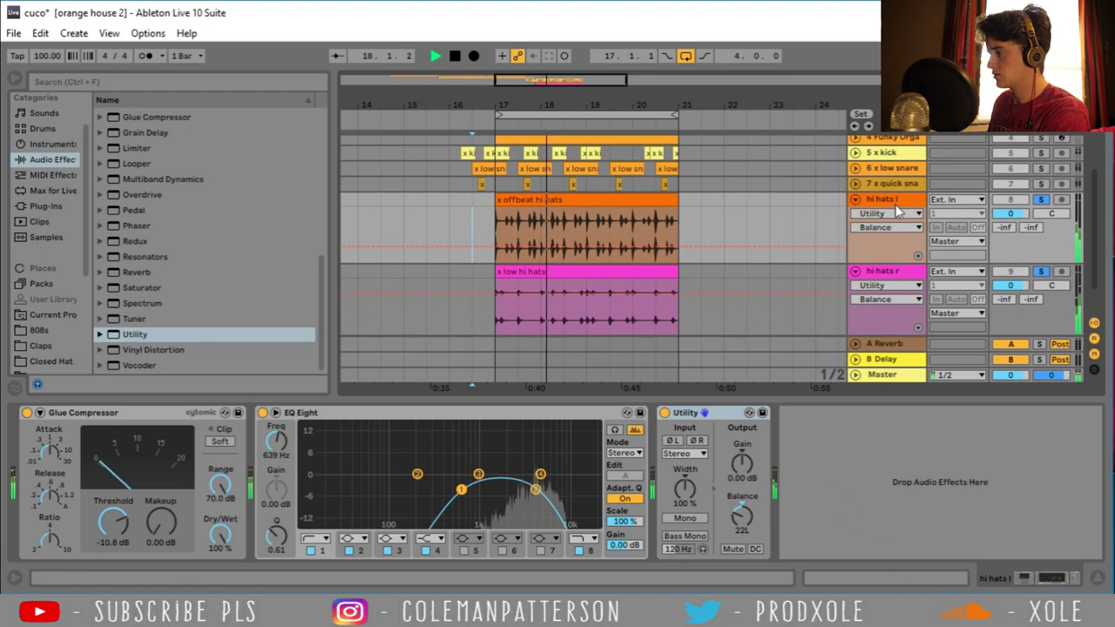
left_click(878, 293)
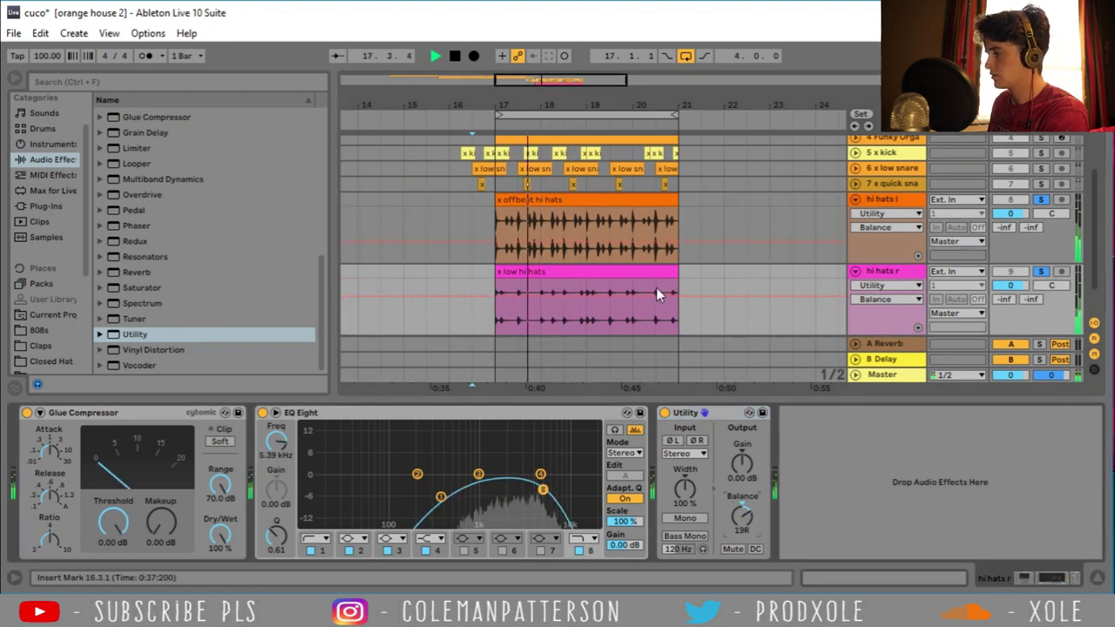
key("space")
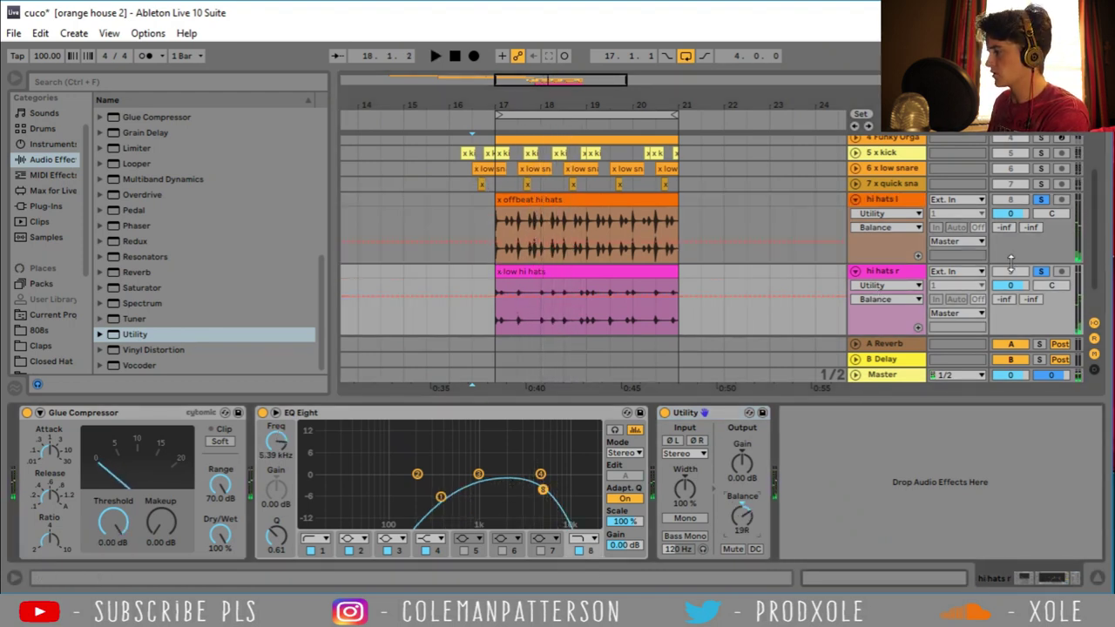
Play the full beat with the hi-hat tracks unsoloed, and fold both hi-hat tracks
left_click(1045, 271)
left_click_drag(505, 105, 504, 272)
scroll(479, 244, "up", 3)
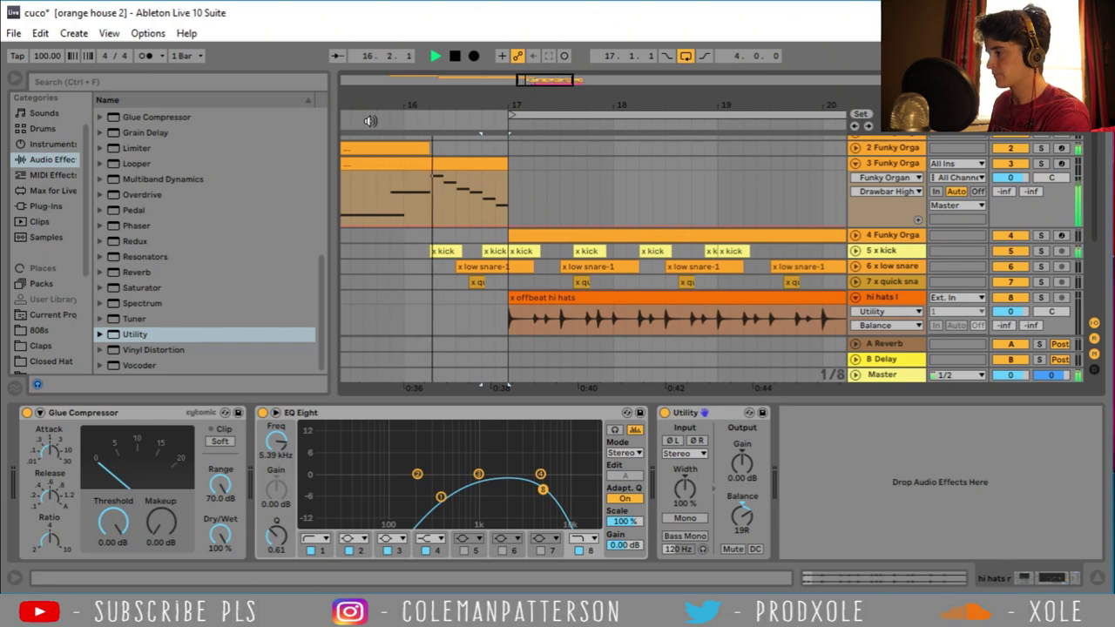
left_click_drag(501, 107, 464, 63)
scroll(480, 232, "down", 3)
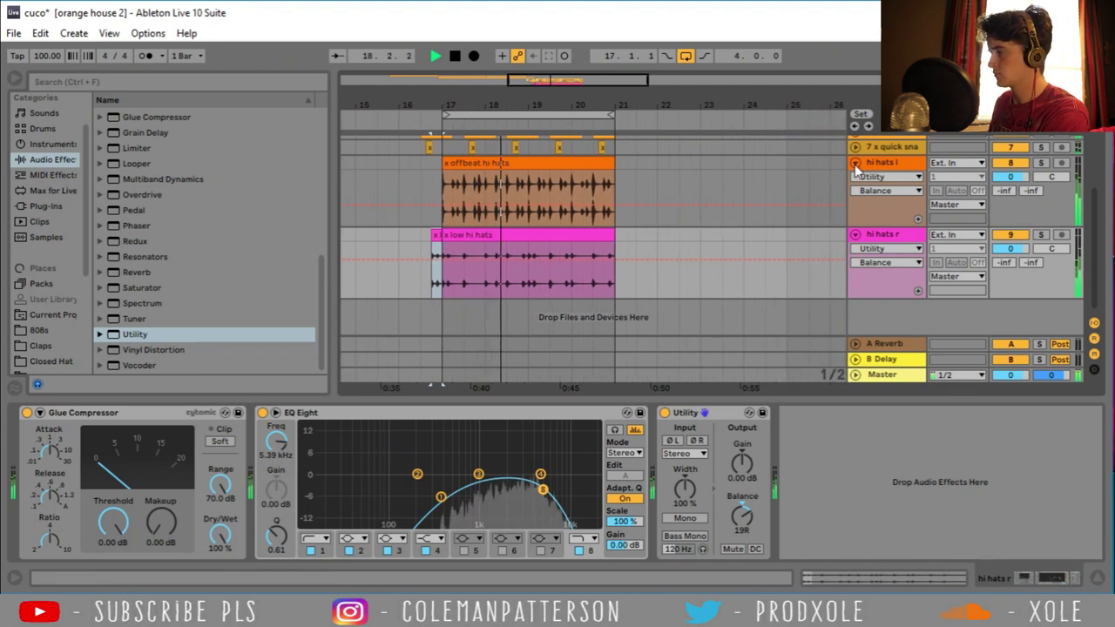
left_click(855, 163)
left_click(855, 178)
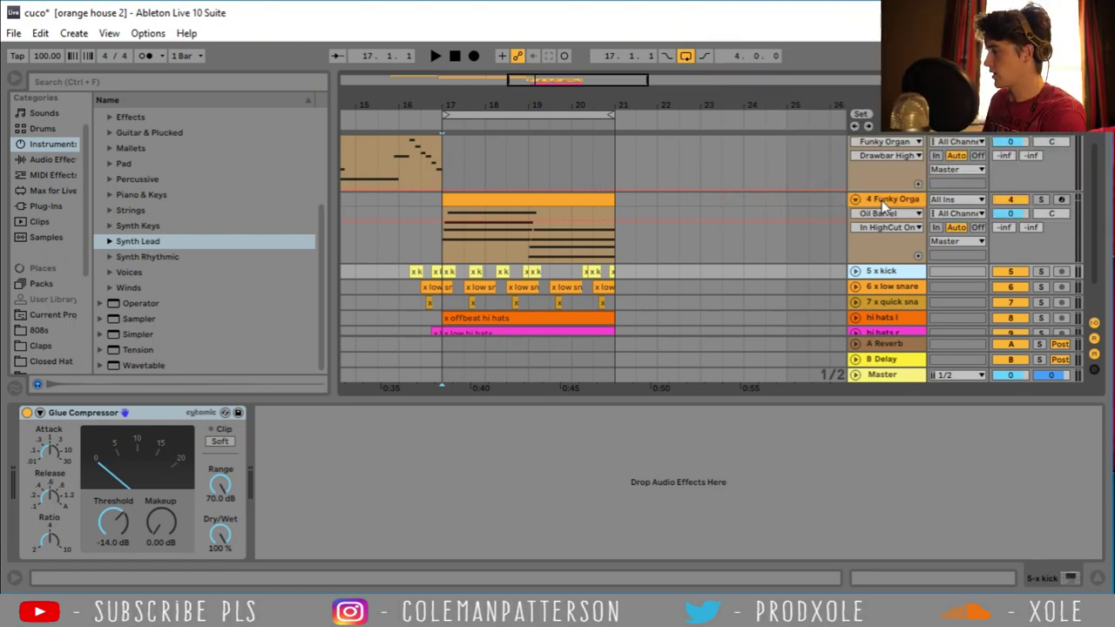
Insert a MIDI track below the fourth Funky Organ track and load the Flute Bounty synth lead preset on it
right_click(882, 200)
left_click(907, 326)
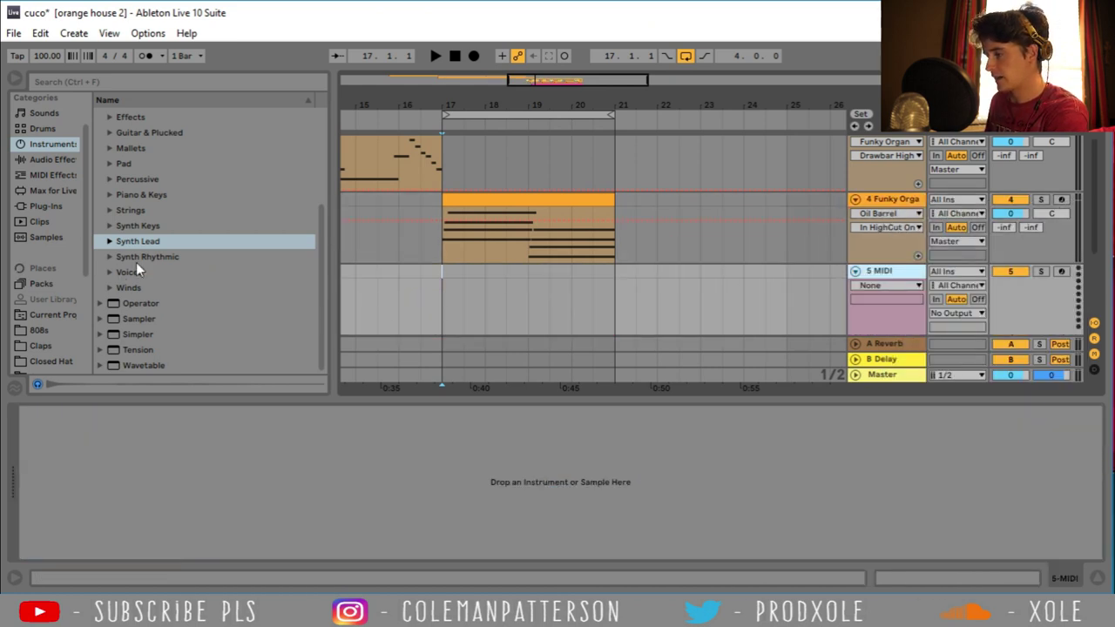
left_click(105, 241)
scroll(170, 279, "down", 2)
left_click(171, 280)
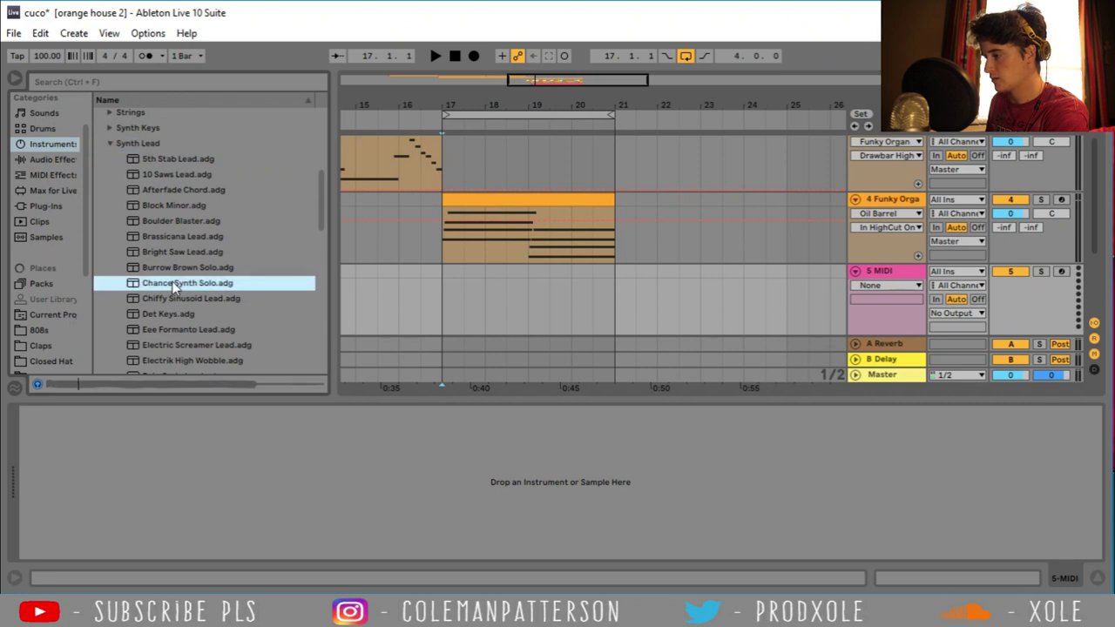
scroll(172, 283, "down", 2)
left_click(173, 282)
left_click(174, 294)
left_click(176, 309)
left_click(178, 322)
left_click(175, 309)
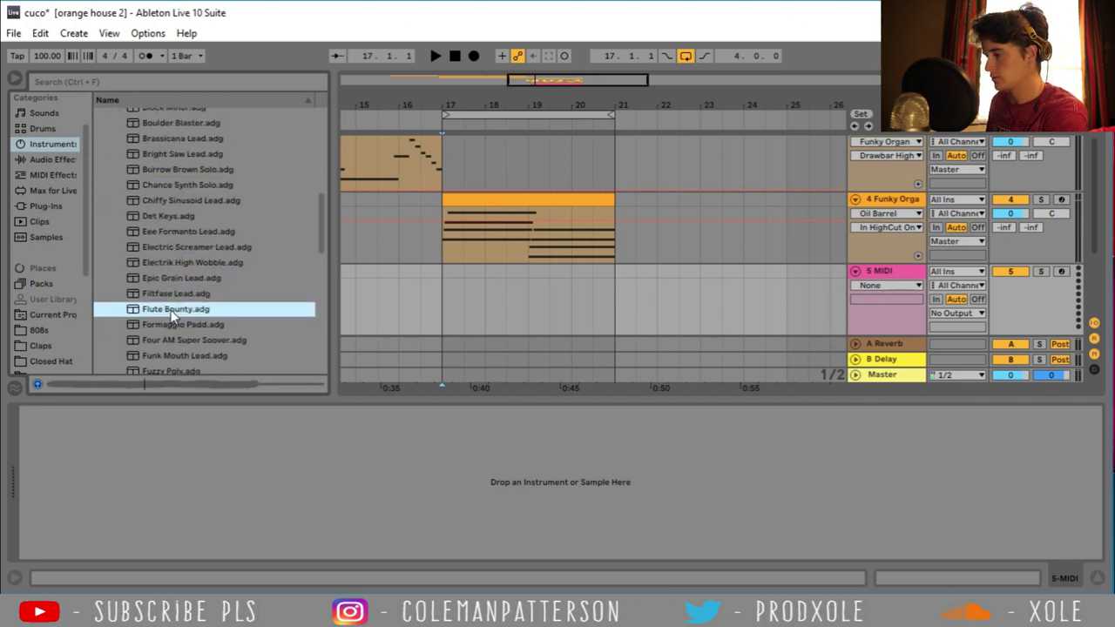
Copy the fourth Funky Organ track's chord clip to the Flute Bounty track at bar 17 and open its notes enlarged
left_click_drag(620, 279, 590, 264)
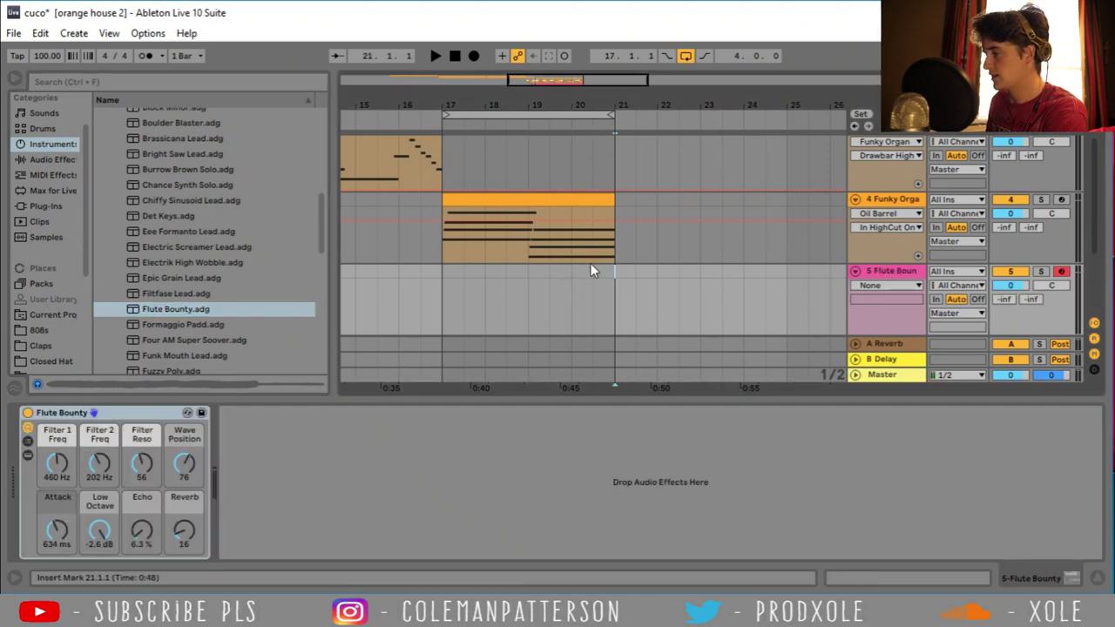
left_click(536, 203)
left_click_drag(527, 200, 507, 266)
double_click(509, 266)
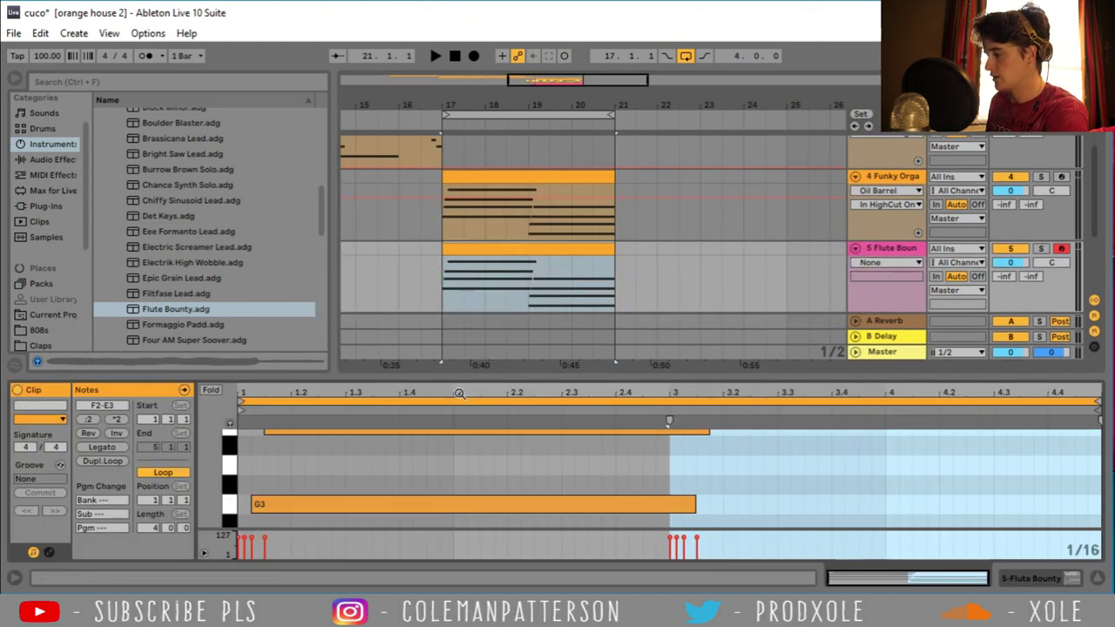
left_click_drag(462, 376, 462, 100)
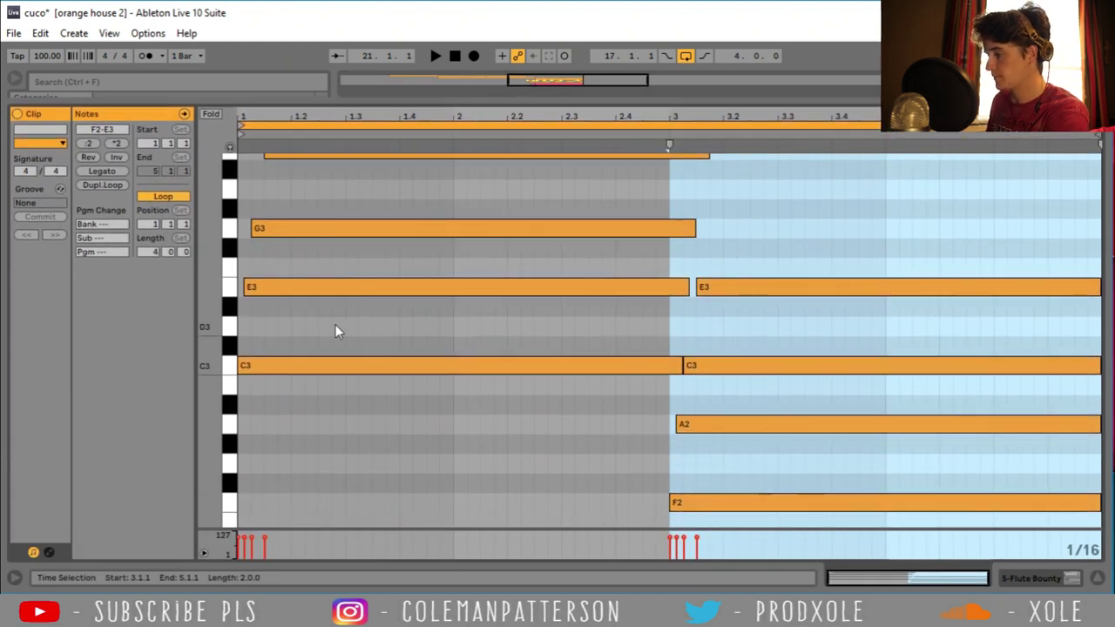
Align the first chord's C3, E3, G3 and B3 notes to start at 1.1.1 and end at 2.4.4
scroll(334, 324, "up", 3)
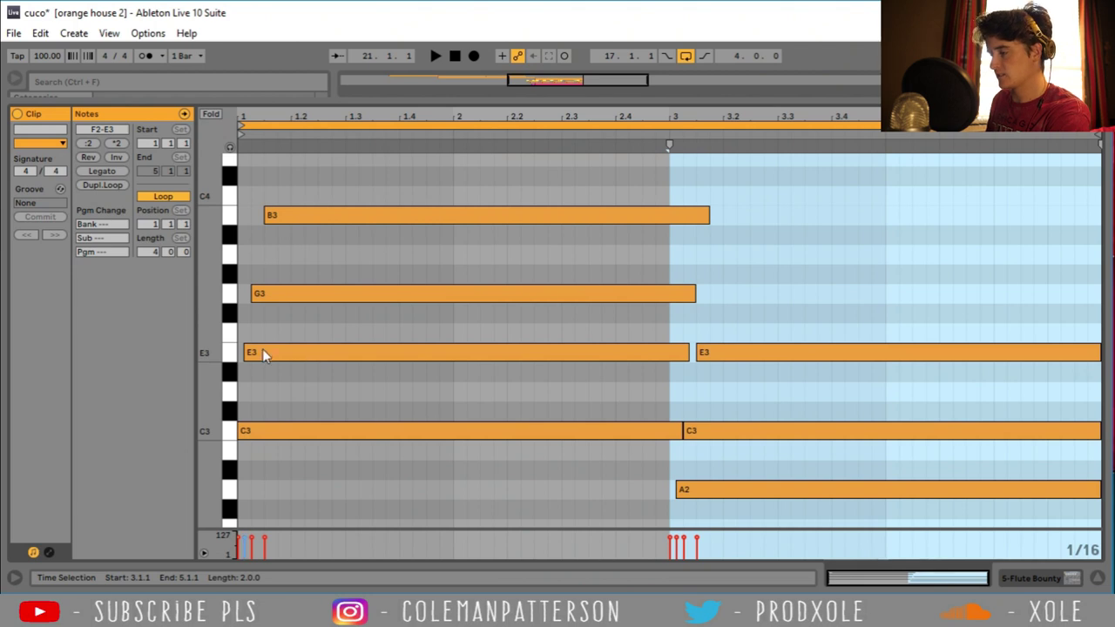
double_click(259, 352)
double_click(242, 351)
double_click(271, 297)
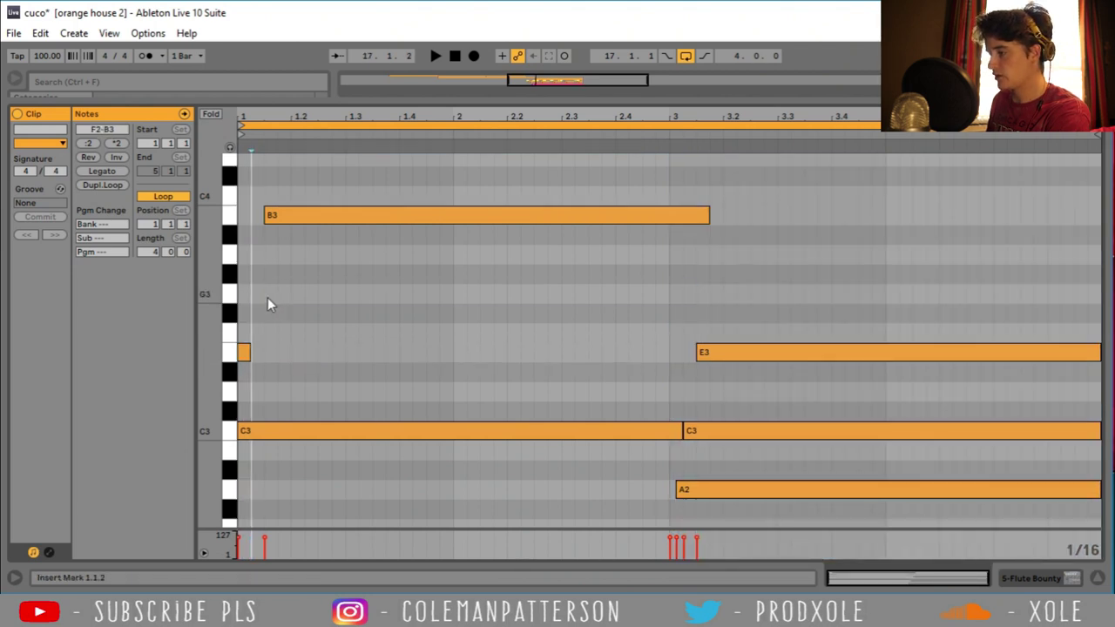
double_click(244, 295)
double_click(273, 217)
double_click(245, 216)
left_click_drag(270, 357, 656, 244)
left_click_drag(679, 433, 654, 432)
Align the second chord's F2, A2, C3 and E3 notes to start at 3.1.1 and end at 4.4.4
scroll(725, 340, "down", 2)
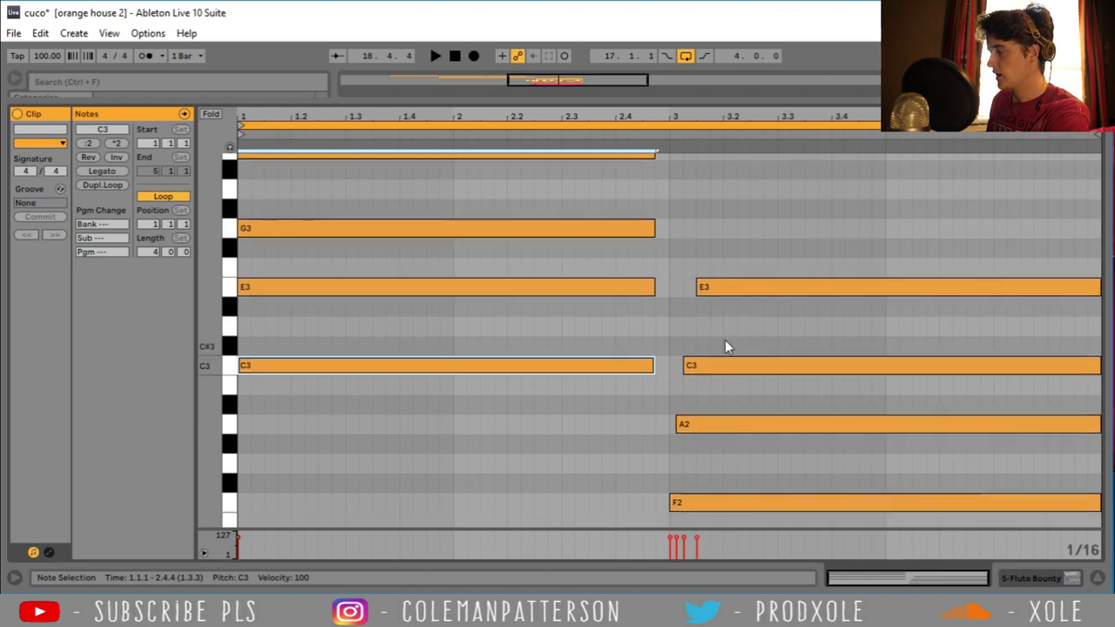
double_click(704, 424)
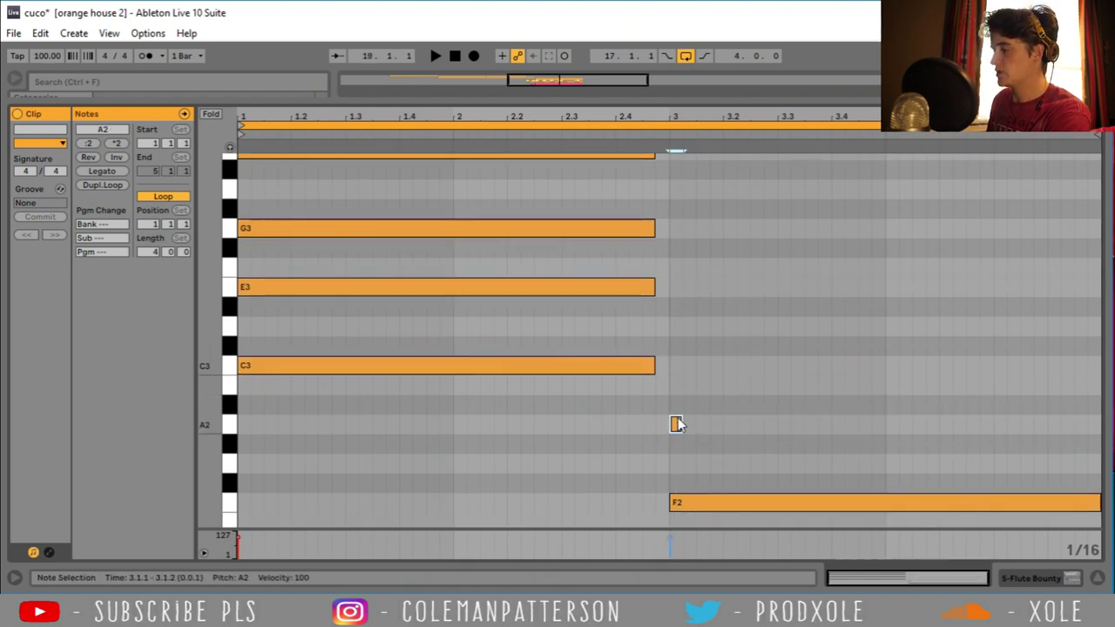
double_click(677, 368)
double_click(675, 288)
left_click_drag(706, 283, 1082, 424)
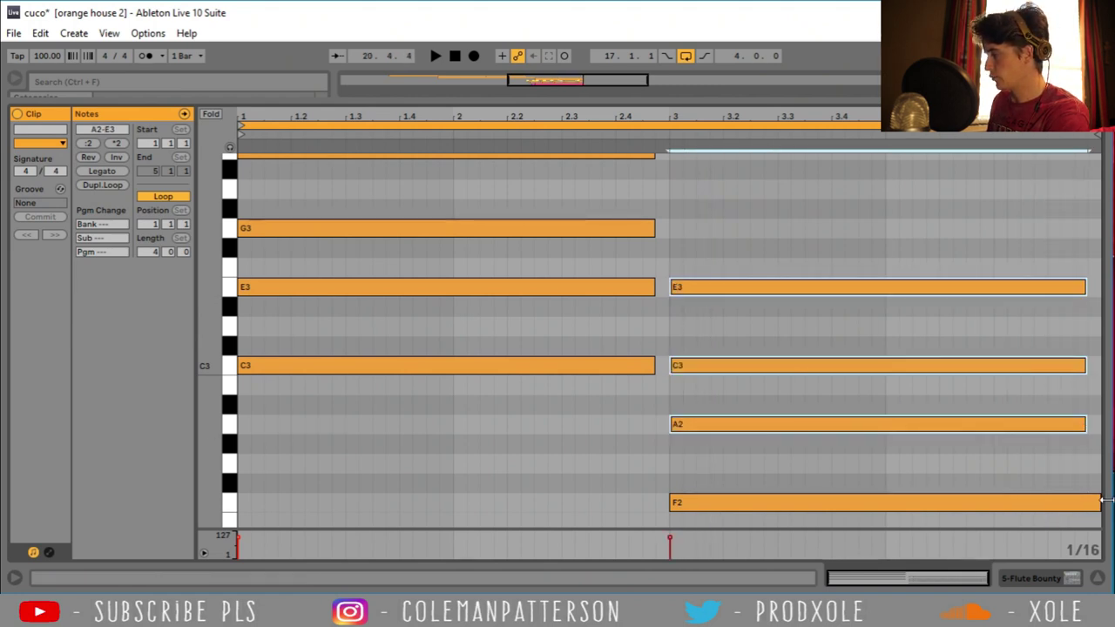
left_click_drag(1097, 502, 1084, 502)
Show the Flute Bounty track's devices and add an Arpeggiator before the instrument
left_click(1097, 577)
double_click(891, 316)
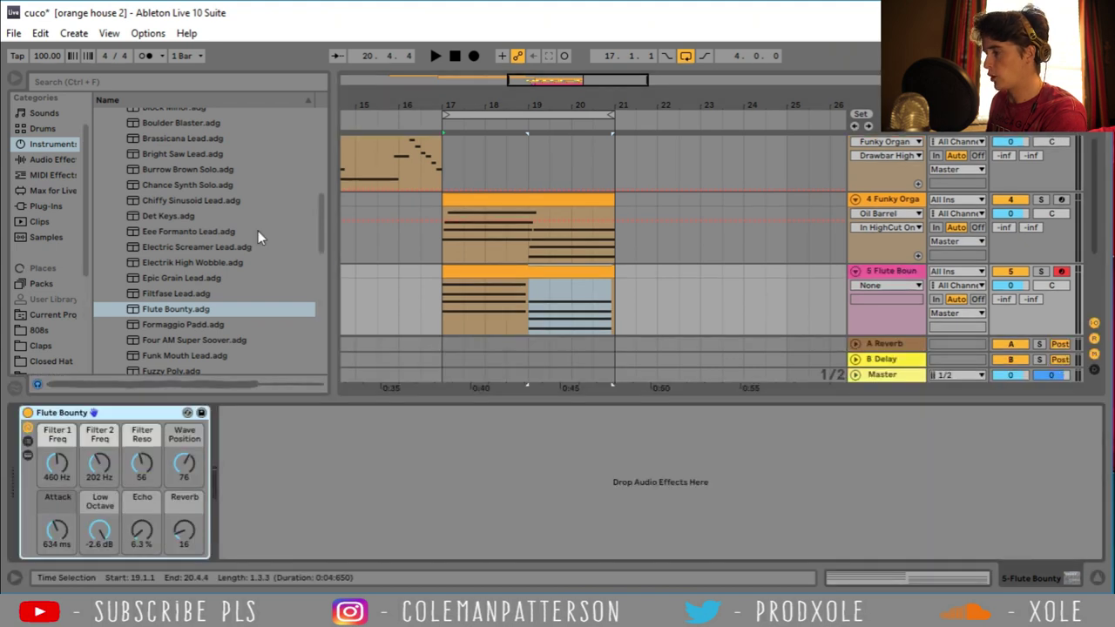
left_click(51, 175)
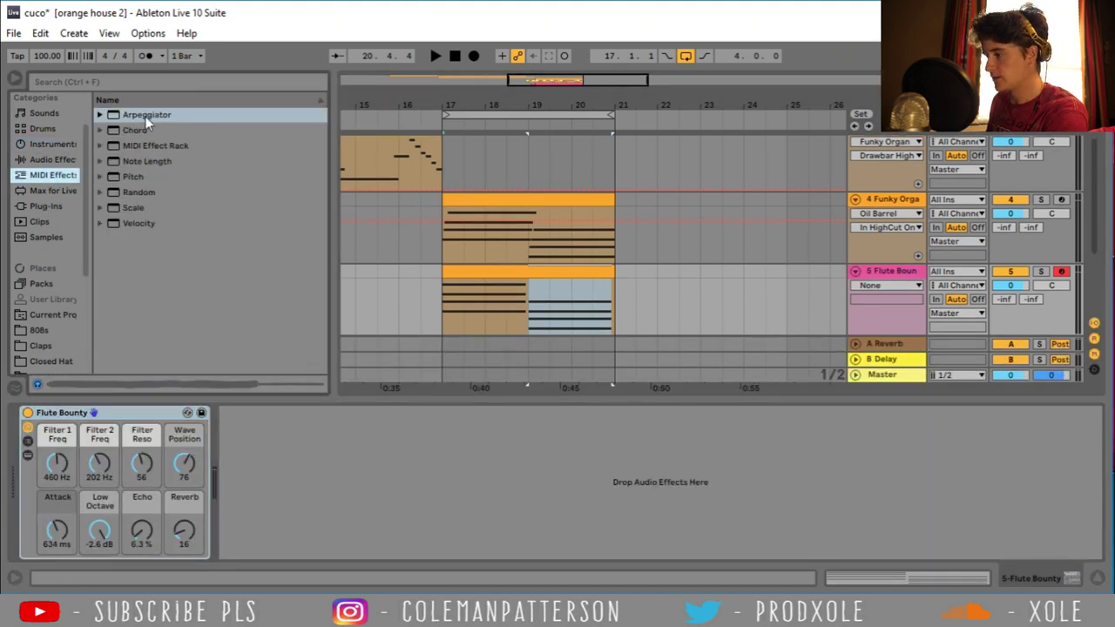
double_click(146, 117)
Play Flute Bounty soloed and set Filter 1 to 53.1 Hz, Filter 2 to 43.2 Hz, Reso 38, Echo 14% and Reverb 22
left_click(1041, 272)
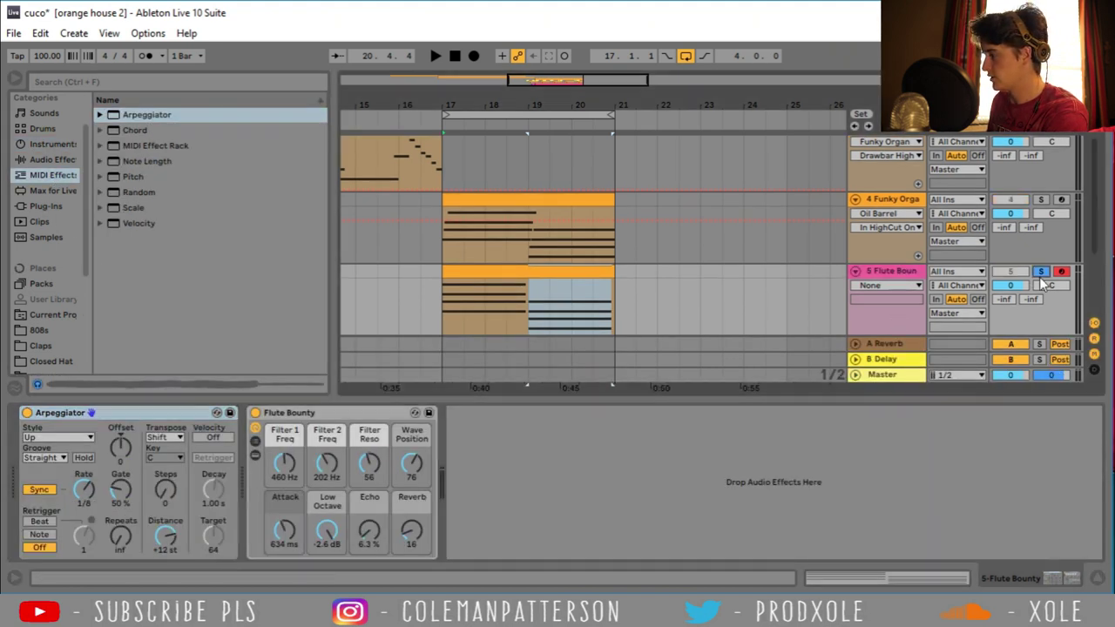
left_click(464, 274)
key("space")
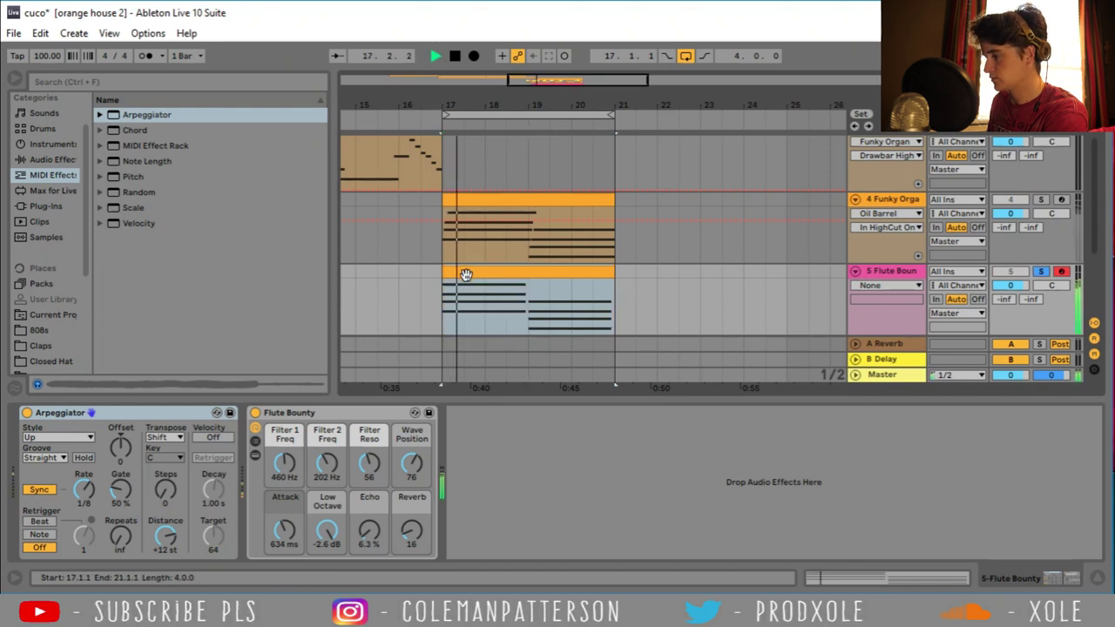
mouse_move(284, 464)
left_mouse_down()
mouse_move(327, 467)
mouse_move(277, 468)
mouse_move(277, 458)
left_mouse_up()
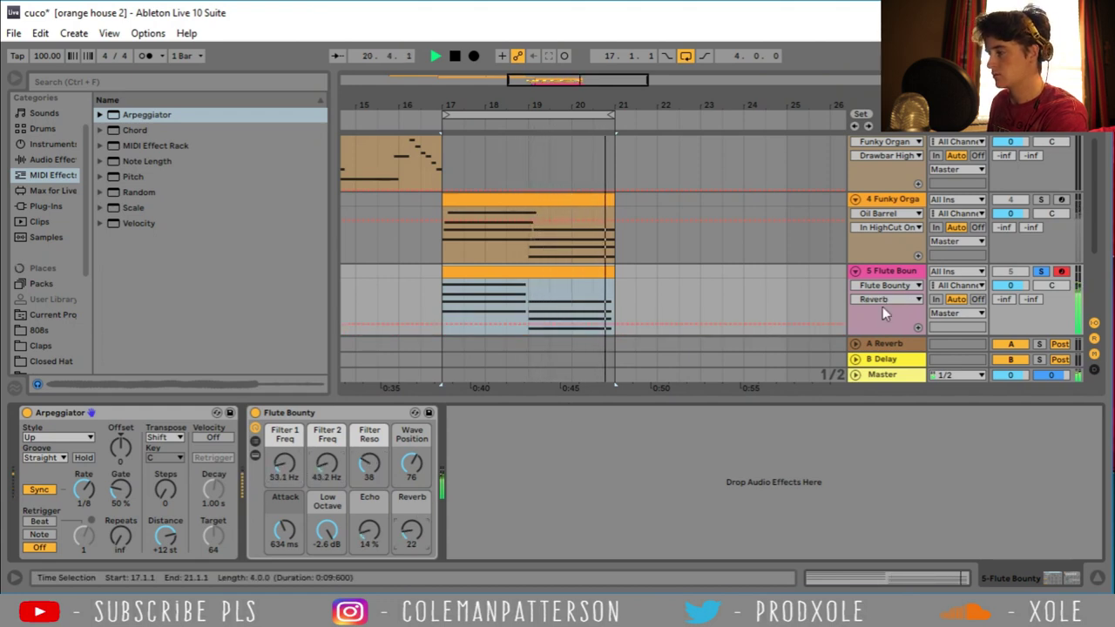
Solo the fourth Funky Organ track too and add an EQ Eight after Flute Bounty, cutting highs at 861 Hz with band 8
left_click(1040, 200)
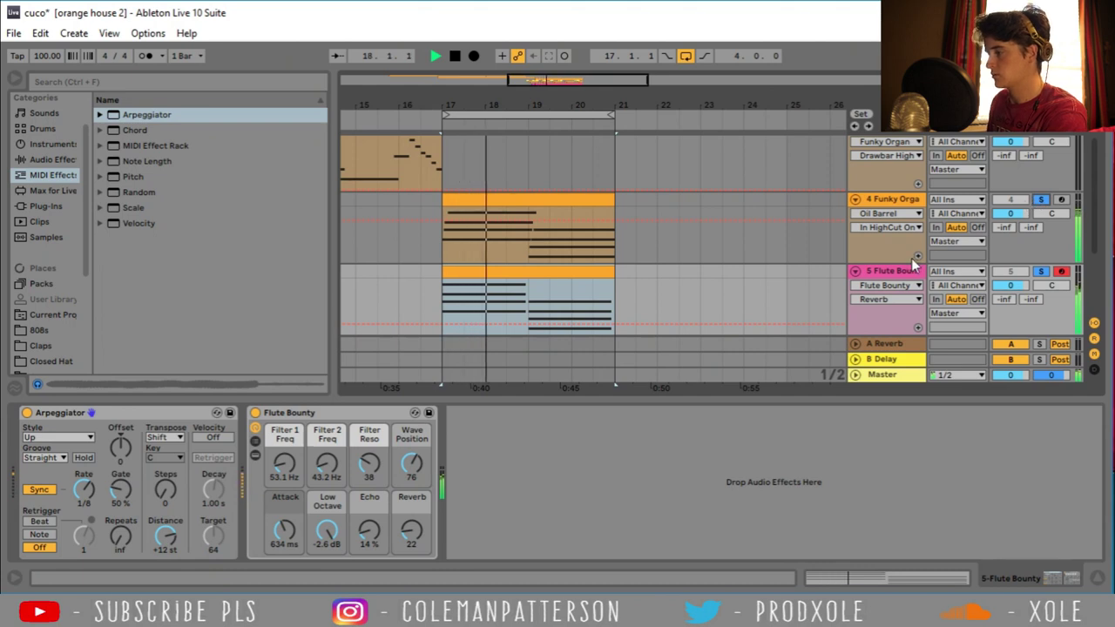
left_click(51, 160)
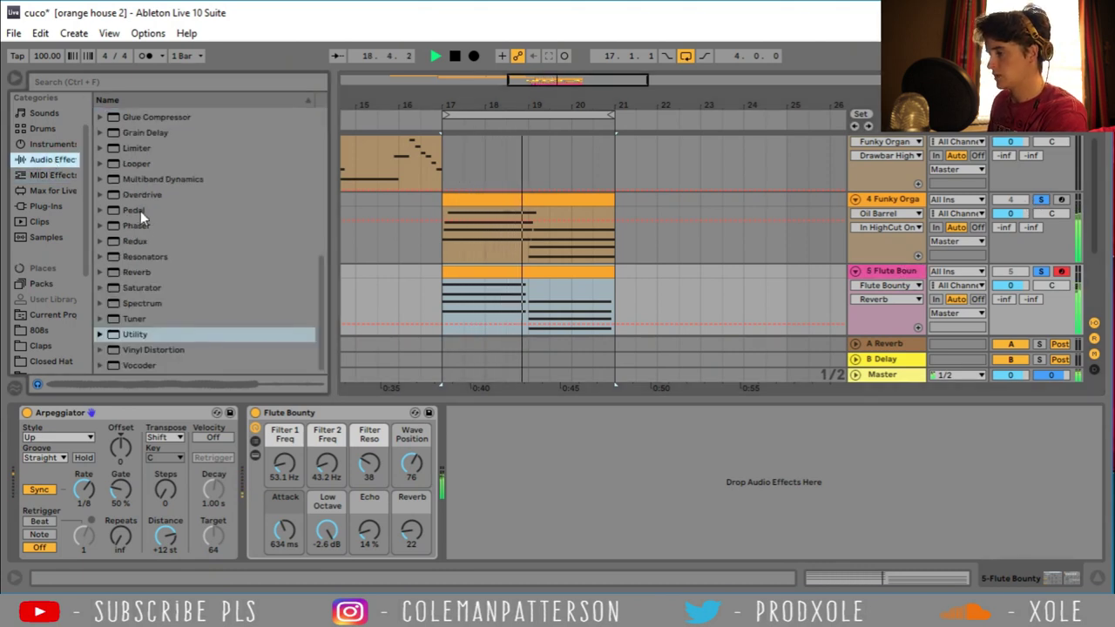
scroll(144, 279, "down", 3)
left_click_drag(139, 123, 543, 494)
left_click(770, 551)
left_click_drag(773, 493, 664, 488)
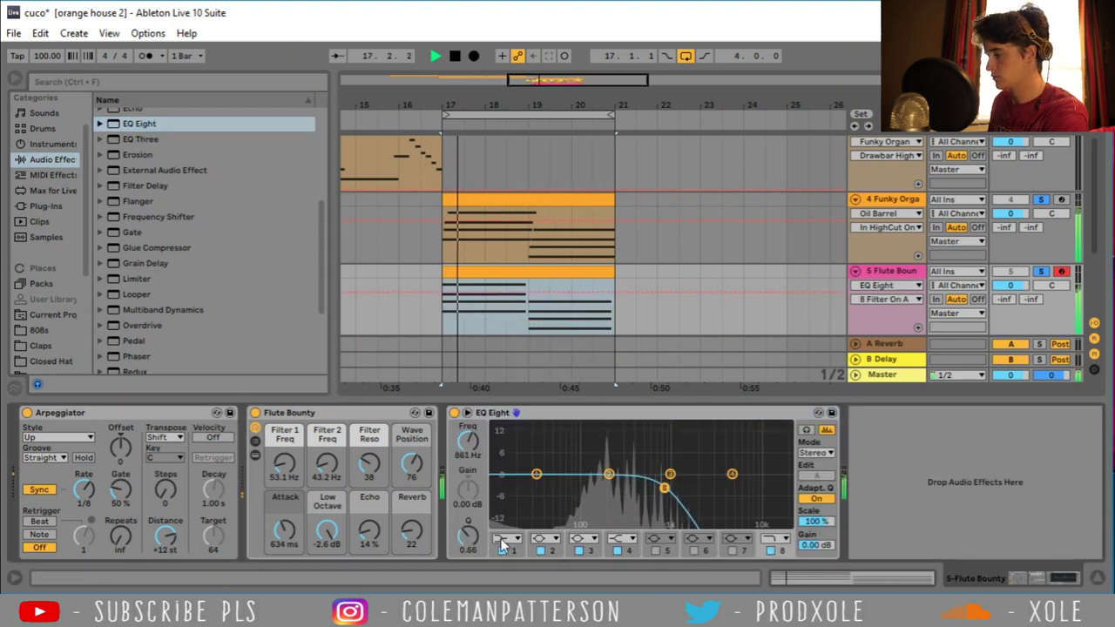
Cut the Flute Bounty track's lows with EQ band 1 and raise band 8's high cut to 1.60 kHz
left_click(507, 538)
left_click(505, 457)
left_click_drag(537, 487, 579, 485)
left_click_drag(664, 488, 688, 489)
Try a copy of the Flute Bounty track's EQ Eight on the fourth Funky Organ track
left_click(627, 415)
left_click_drag(626, 416, 659, 446)
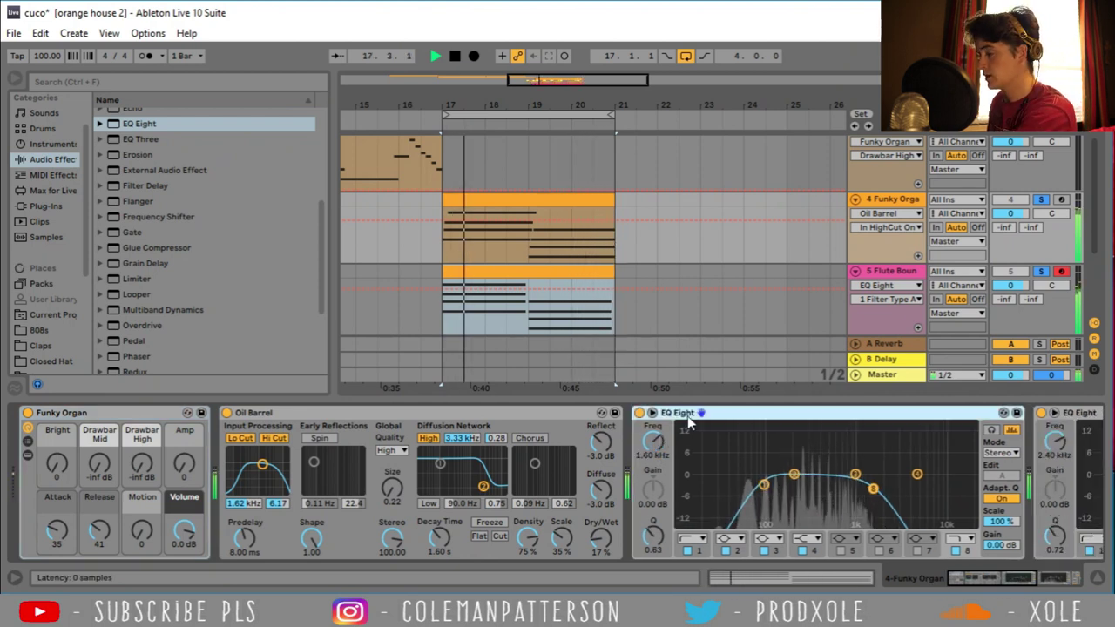
key("Delete")
key("space")
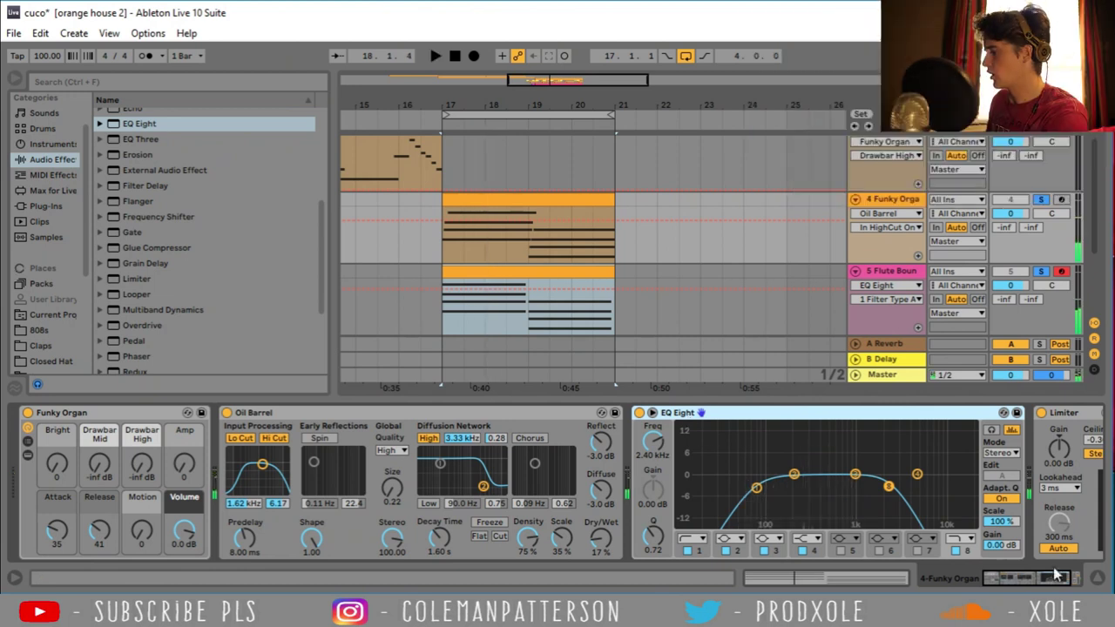
Hide the device view and insert a new MIDI track below the Flute Bounty track
left_click(1097, 583)
right_click(887, 319)
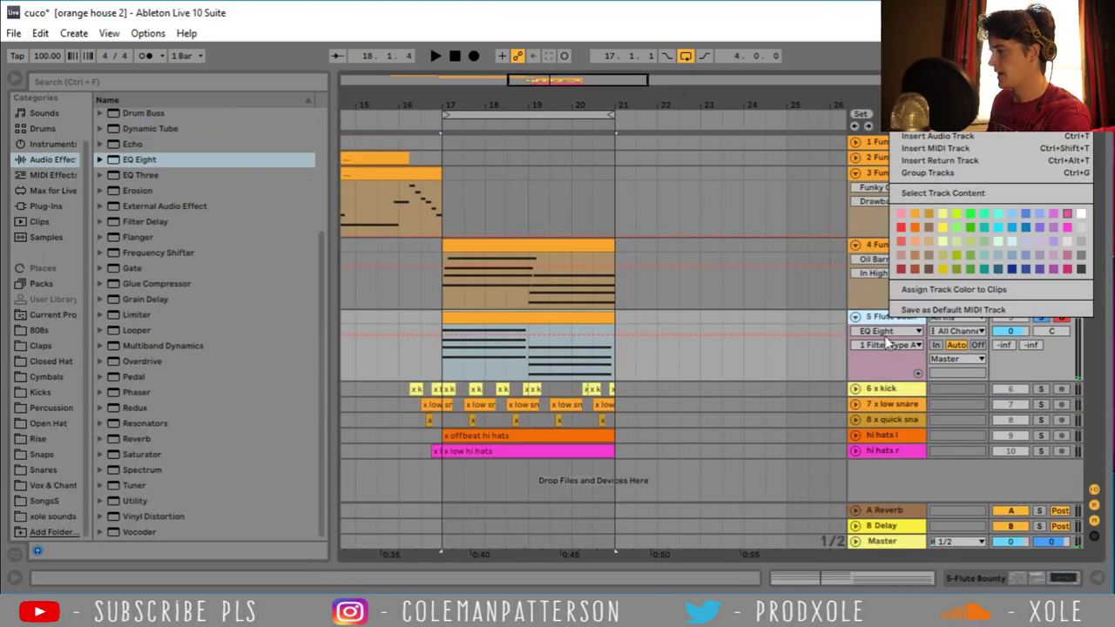
left_click(942, 148)
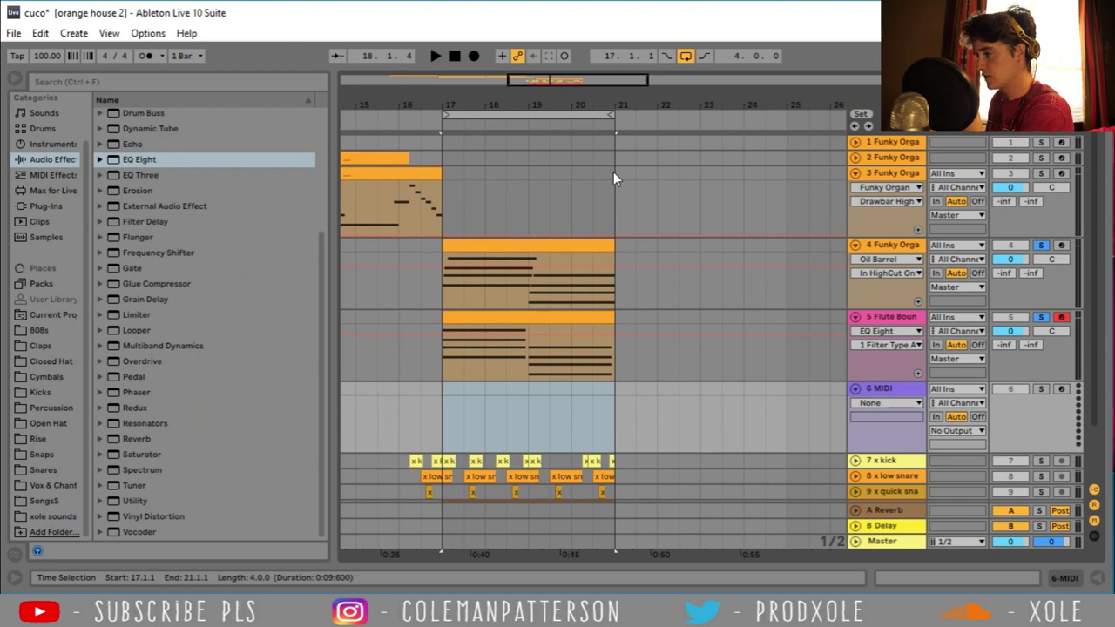
Audition the Guitar & Plucked instrument rack presets from Buzzheng to Hard Mute and load Hard Mute onto the new MIDI track
left_click(59, 147)
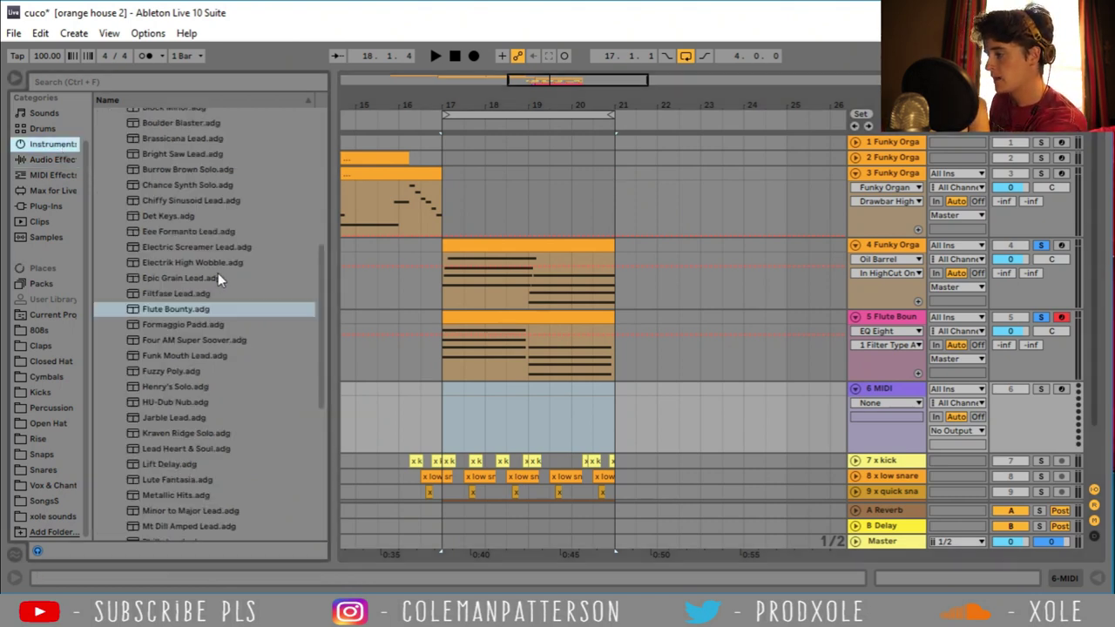
scroll(218, 272, "up", 4)
left_click(111, 241)
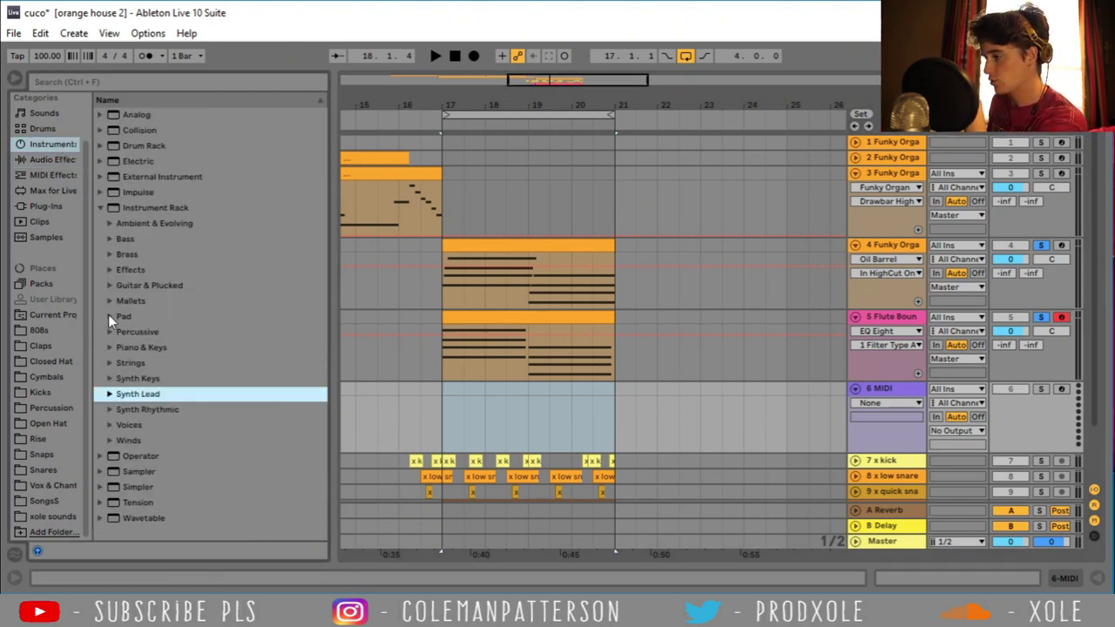
left_click(109, 286)
left_click(147, 301)
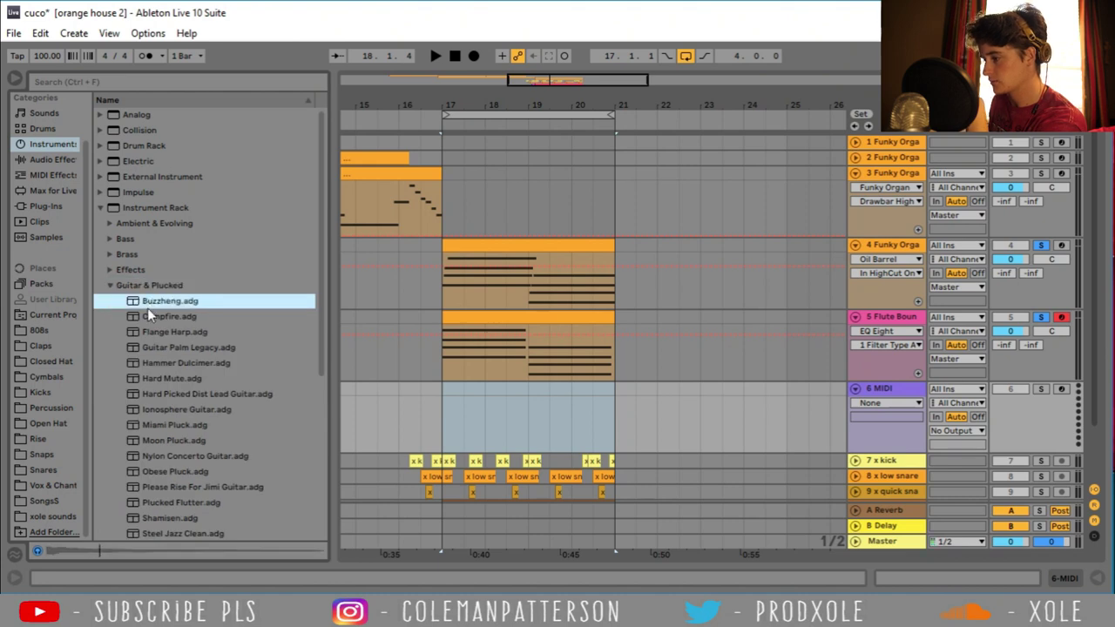
left_click(147, 315)
left_click(156, 331)
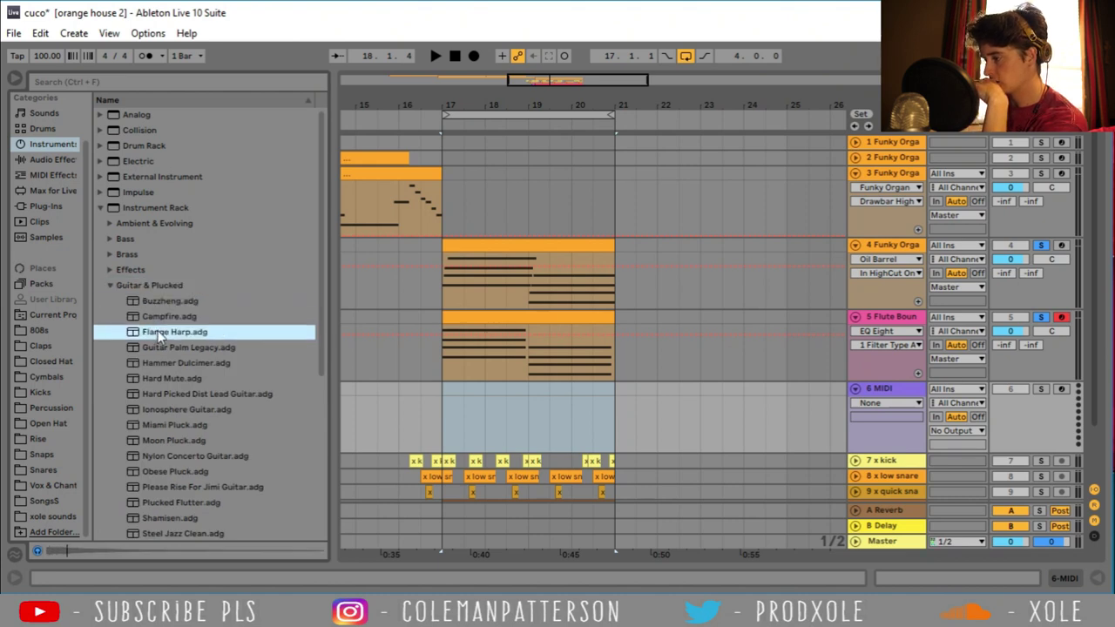
left_click(162, 350)
left_click(165, 364)
left_click(165, 380)
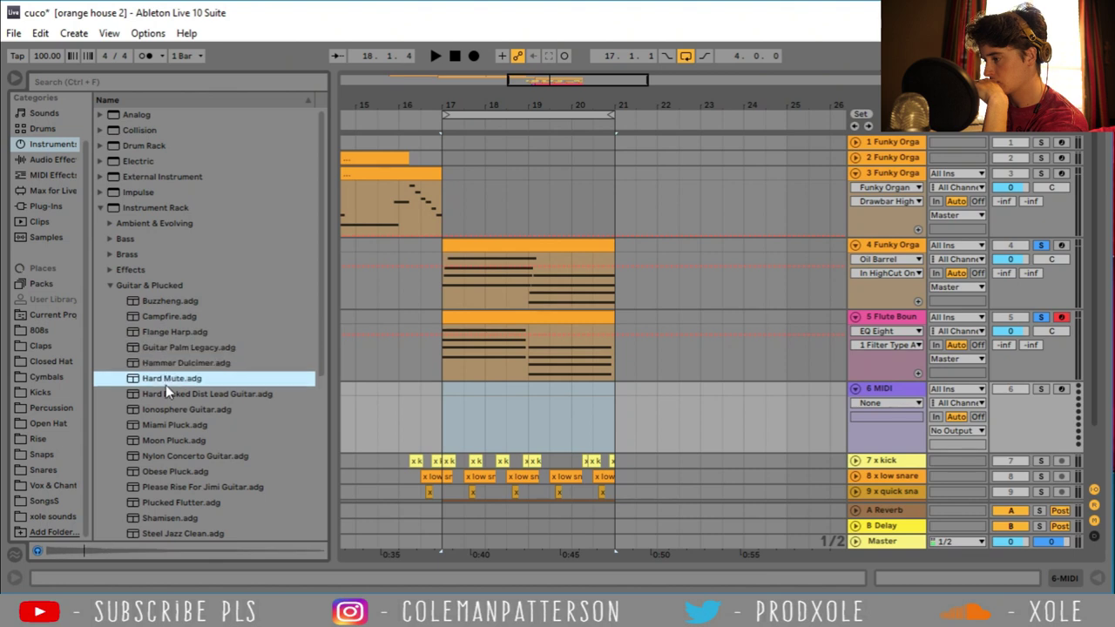
double_click(166, 379)
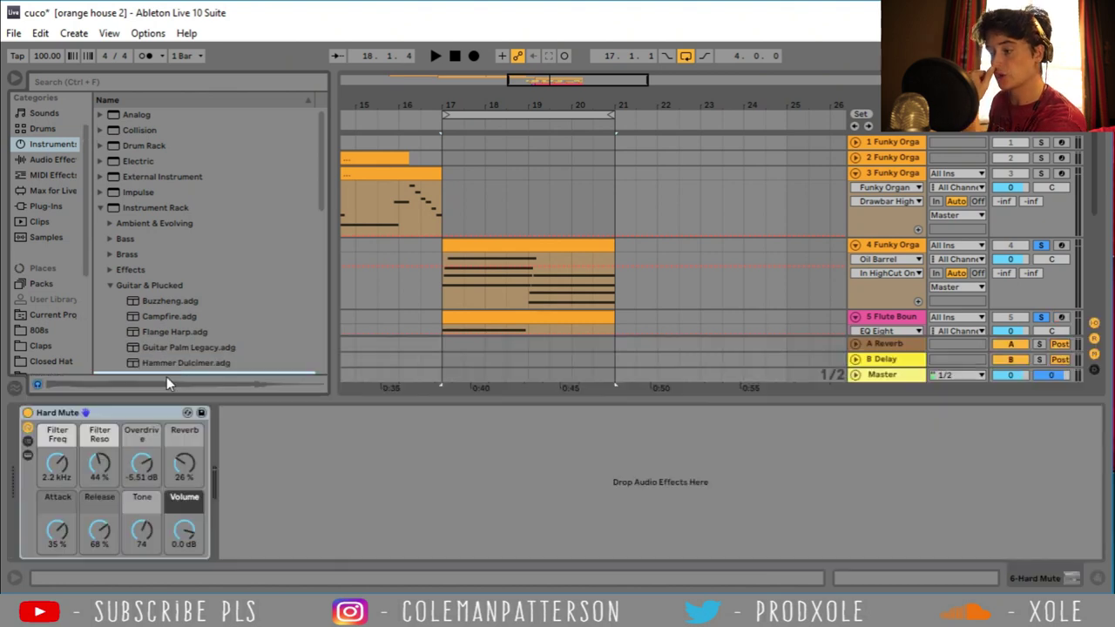
Insert an empty four-bar MIDI clip on the Hard Mute track from bar 17 to bar 21
scroll(748, 292, "down", 4)
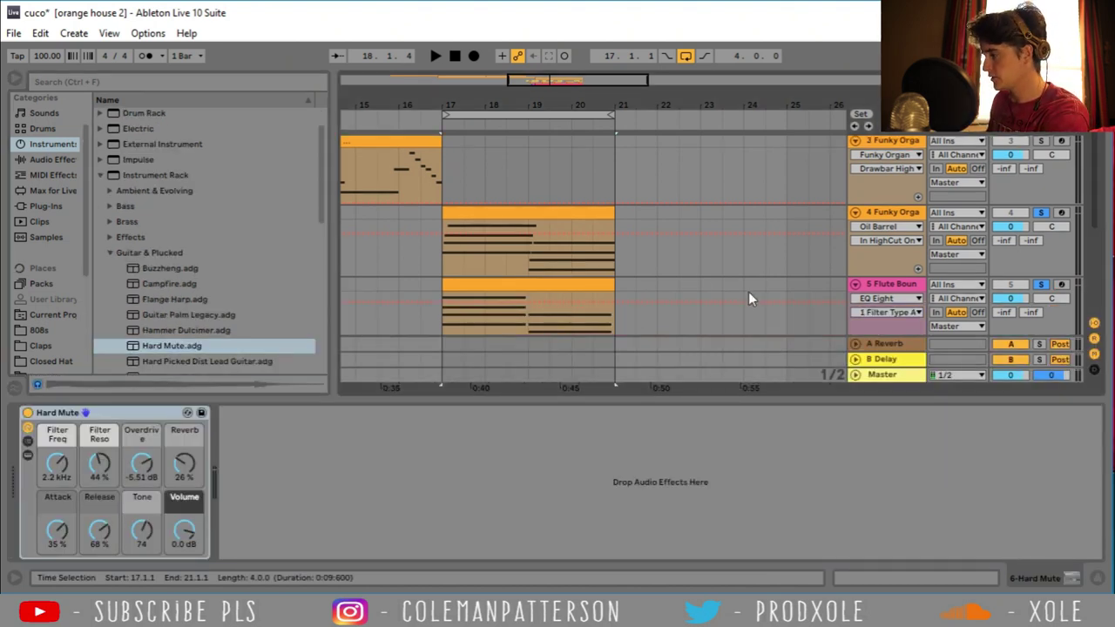
left_click(615, 182)
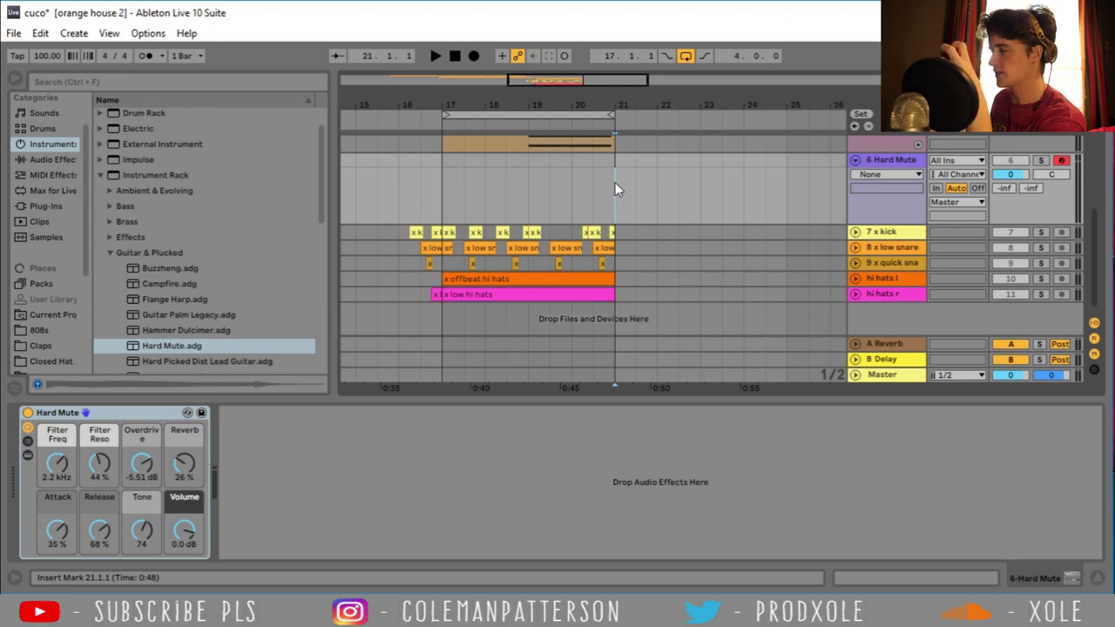
left_click_drag(615, 182, 446, 166)
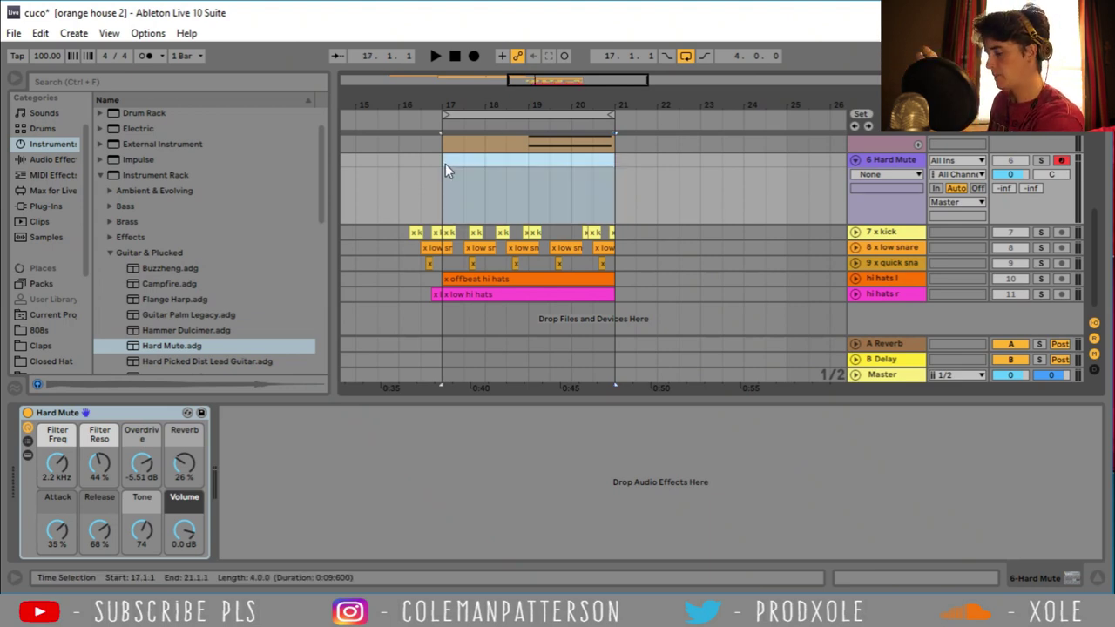
key("ctrl+shift+m")
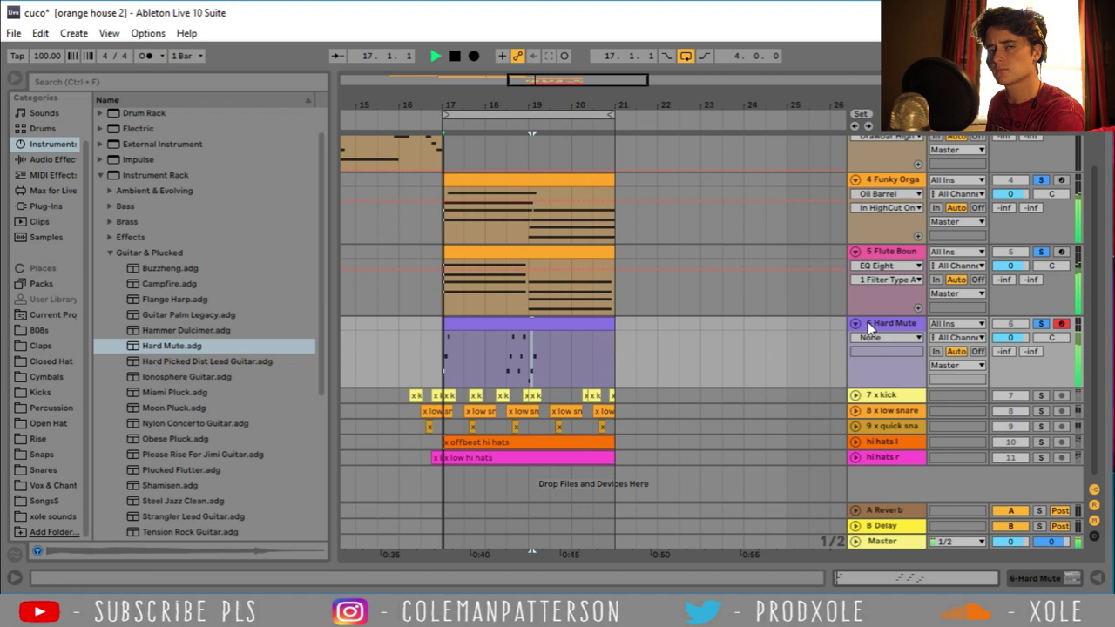
Show the Hard Mute track's devices and add an Overdrive effect after the instrument
double_click(880, 324)
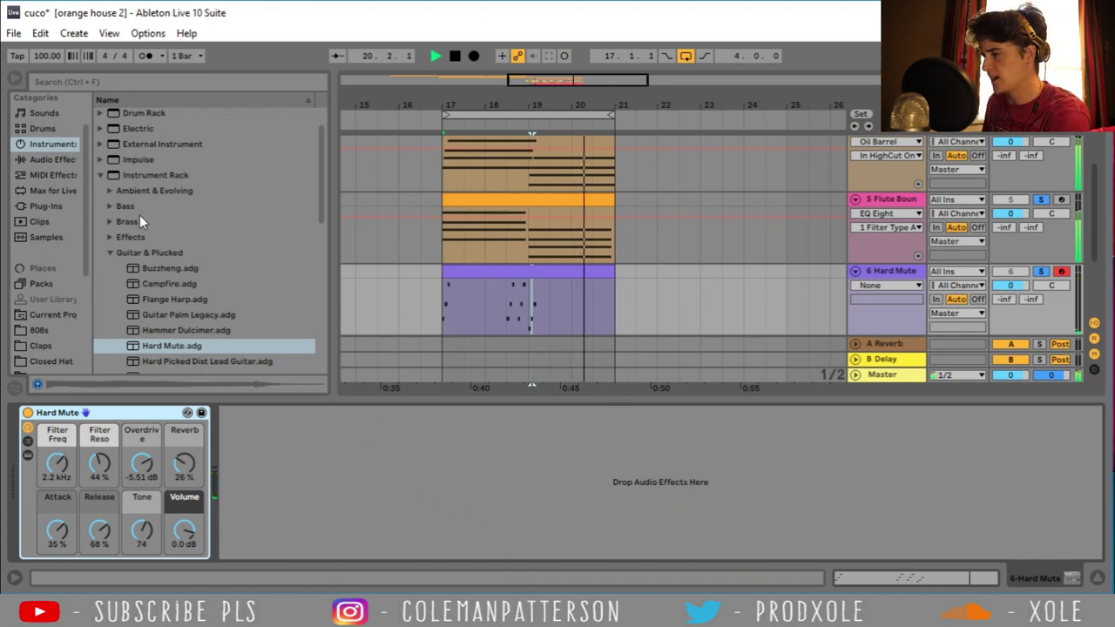
left_click(61, 164)
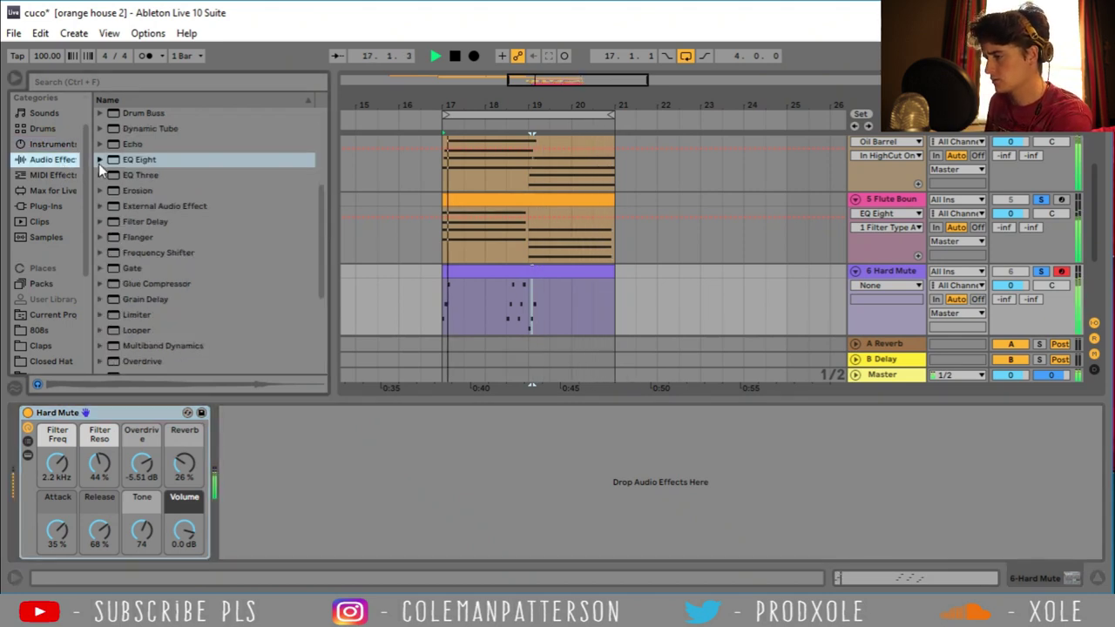
left_click_drag(152, 360, 390, 446)
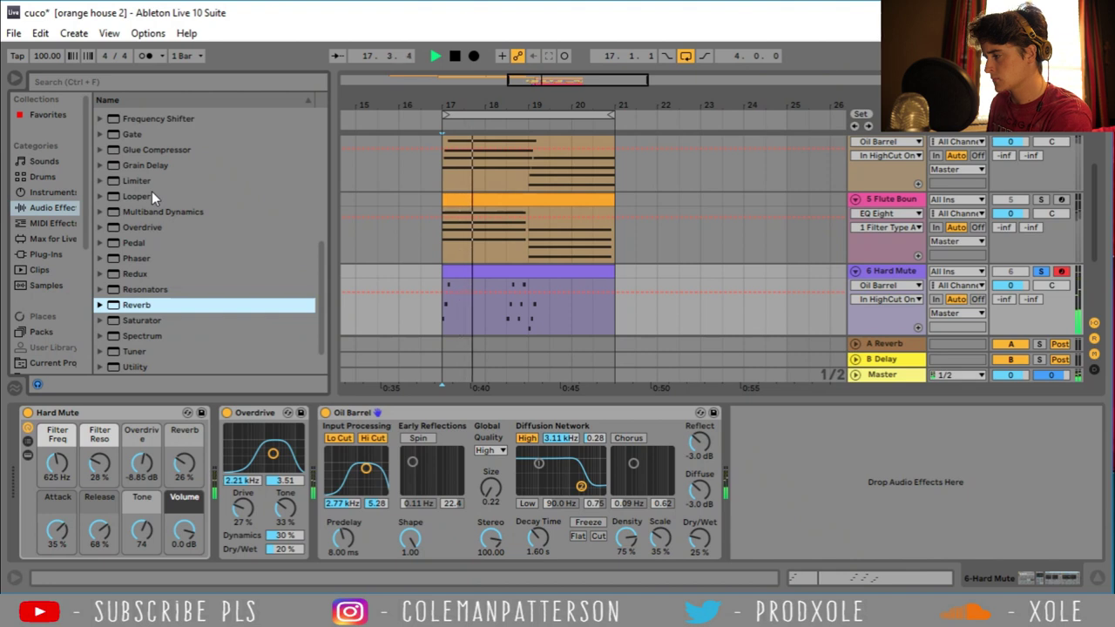
Add a Chorus after Oil Barrel on the Hard Mute track and lower its dry/wet to 34%
scroll(154, 235, "up", 5)
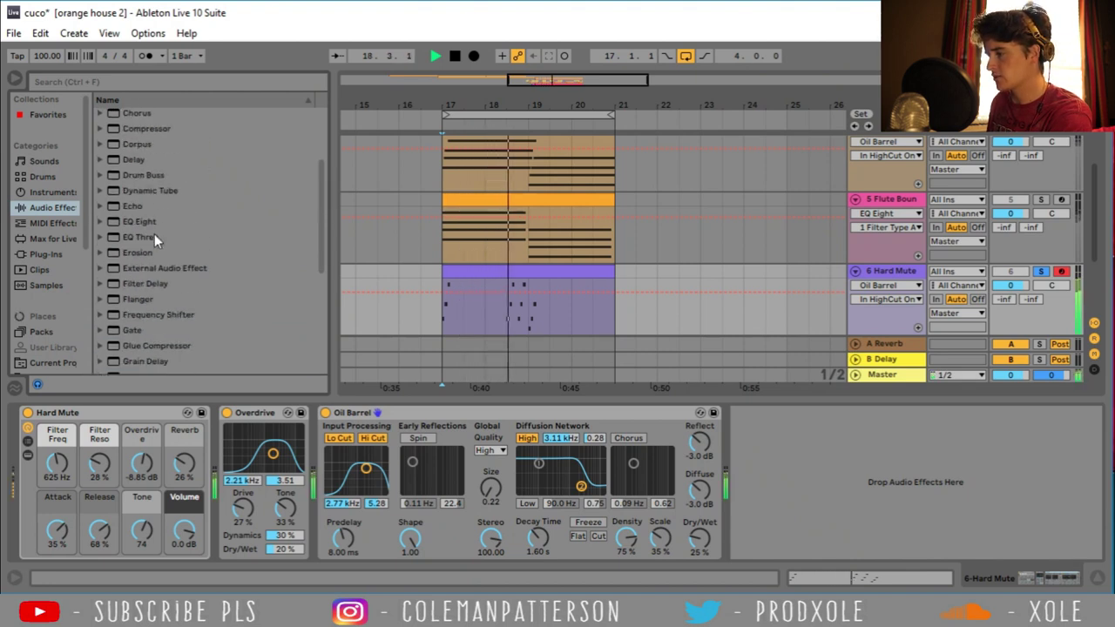
left_click_drag(139, 114, 827, 514)
left_click_drag(952, 534, 952, 554)
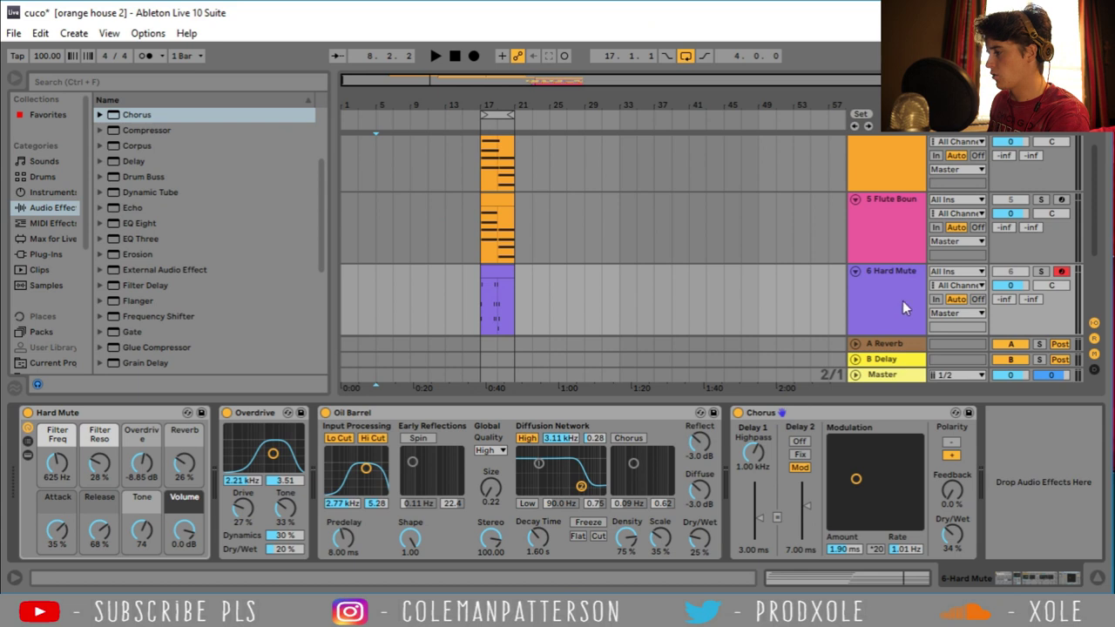
Solo Hard Mute together with Flute Bounty and the fourth Funky Organ track, and add an EQ Eight after Hard Mute's Chorus
left_click(900, 296)
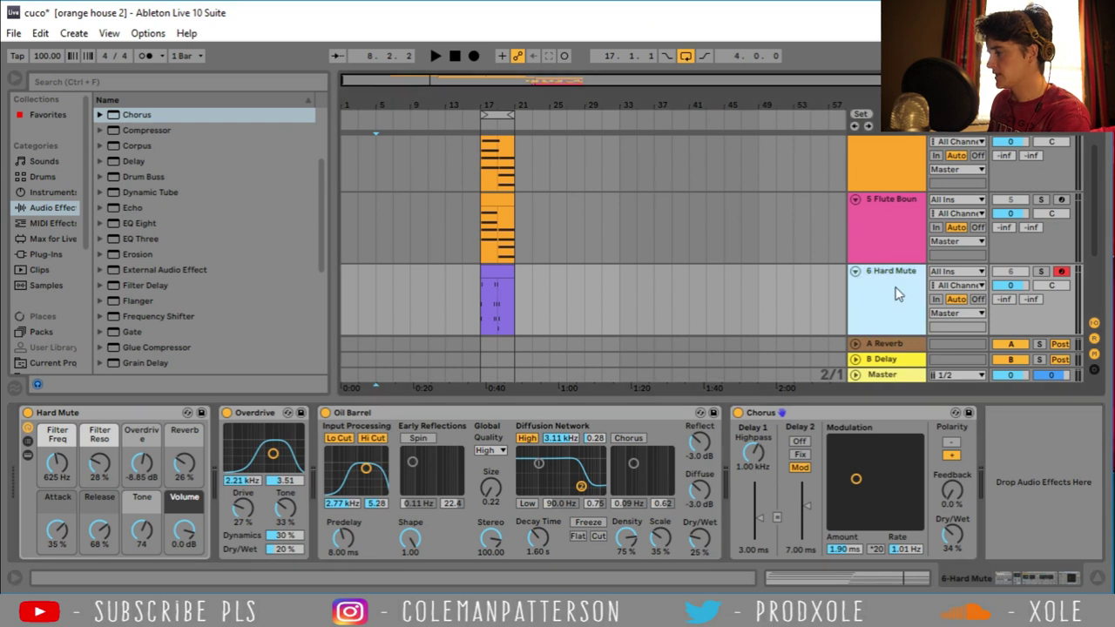
left_click(1040, 272)
scroll(1043, 175, "up", 1)
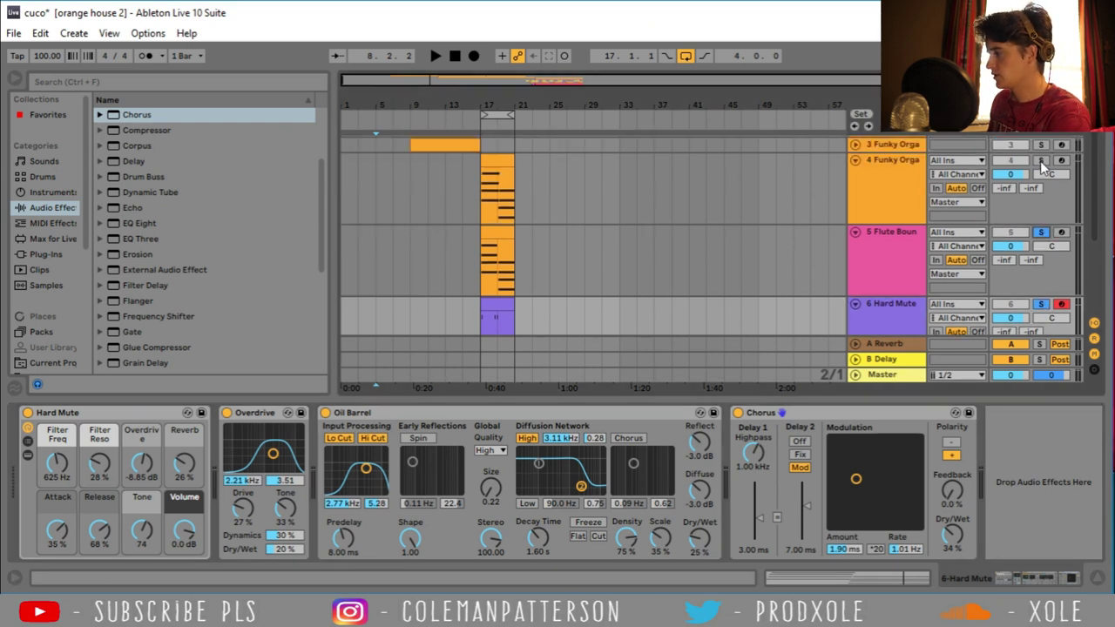
left_click_drag(139, 223, 1073, 485)
Compare the EQ curves of Flute Bounty and the fourth Funky Organ, and cut Hard Mute's lows at 758 Hz with EQ band 1
left_click(906, 263)
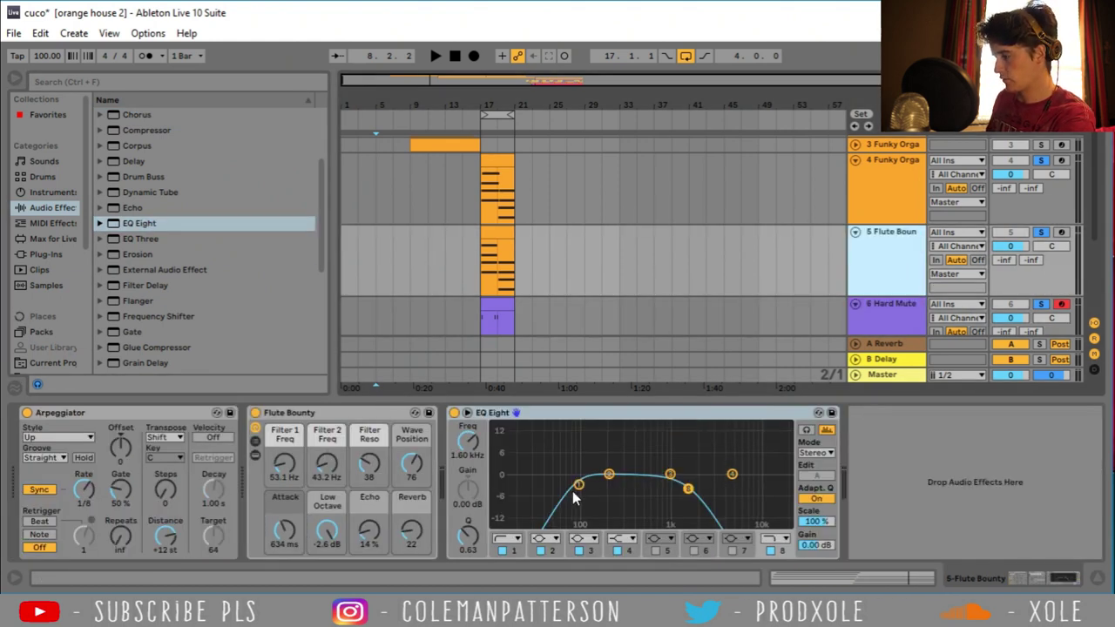
left_click(911, 187)
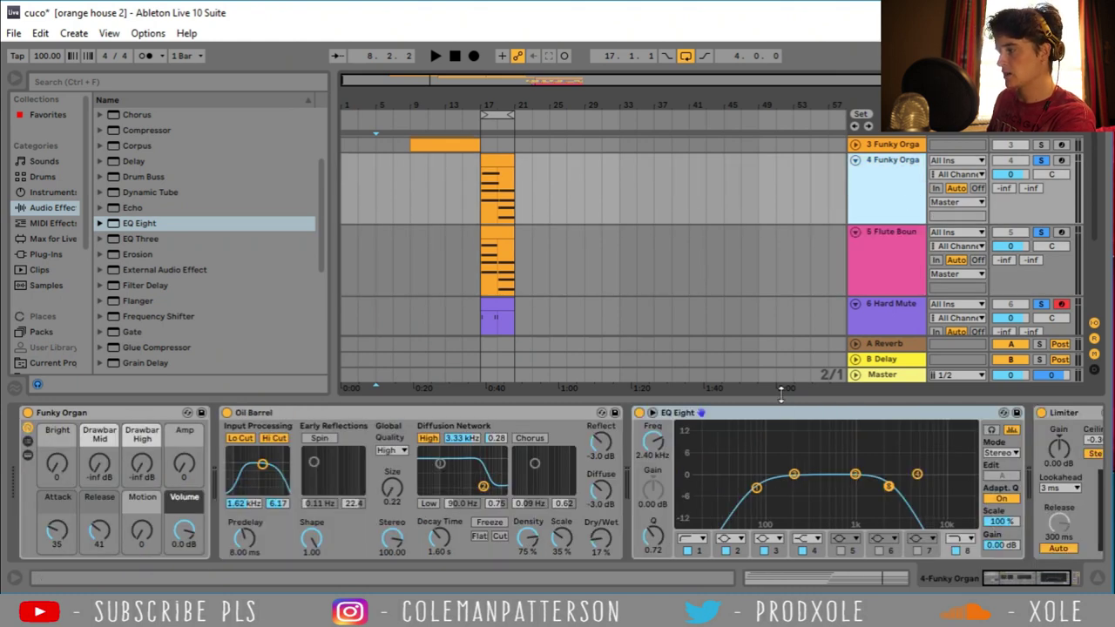
left_click(894, 320)
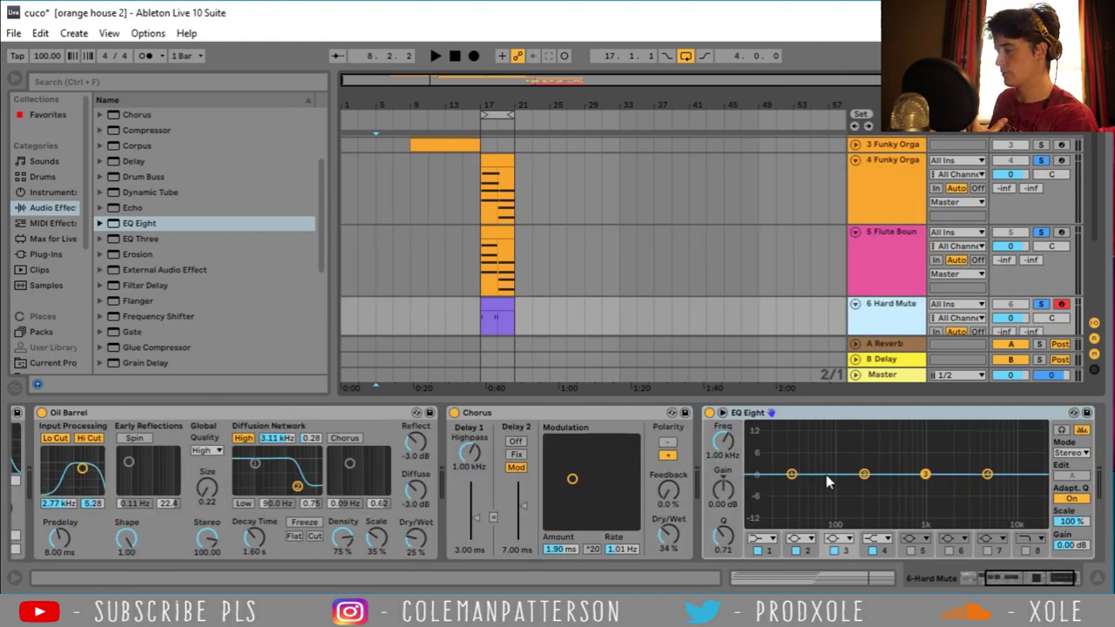
left_click(760, 539)
left_click(762, 463)
left_click_drag(790, 474, 911, 482)
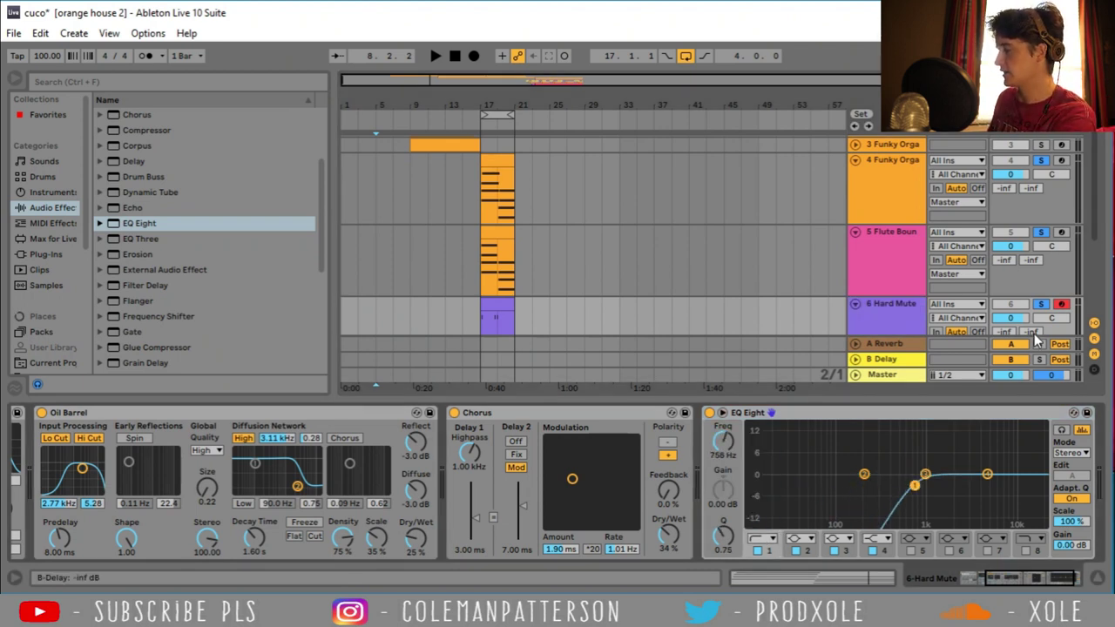
Play the loop and cut Hard Mute's highs at 5.39 kHz with EQ Eight band 8
key("space")
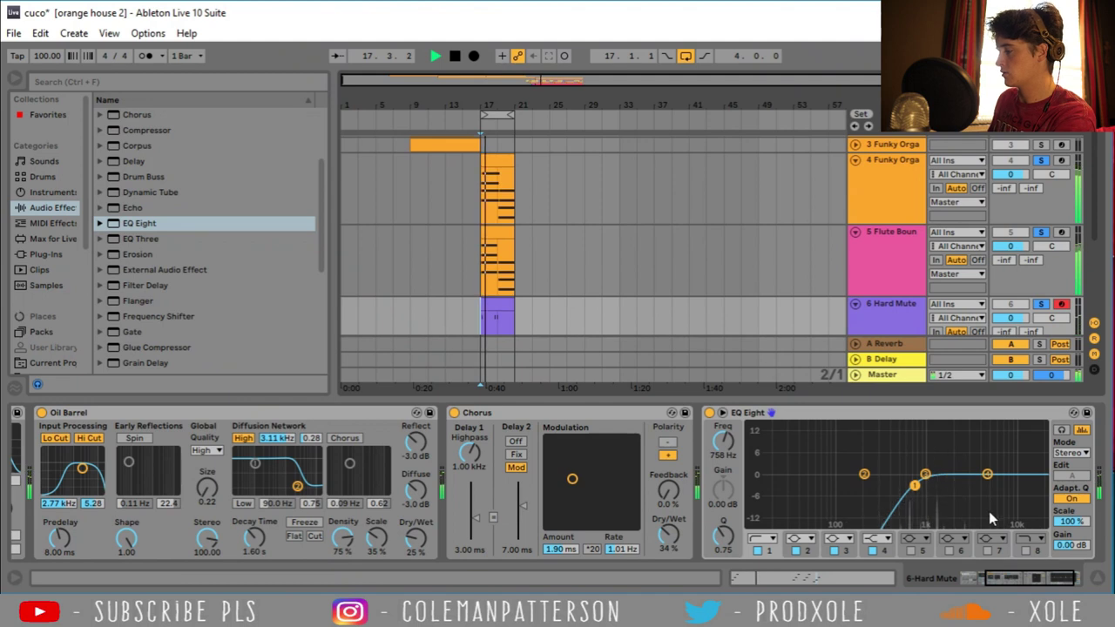
left_click(1025, 551)
left_click_drag(1038, 485, 990, 485)
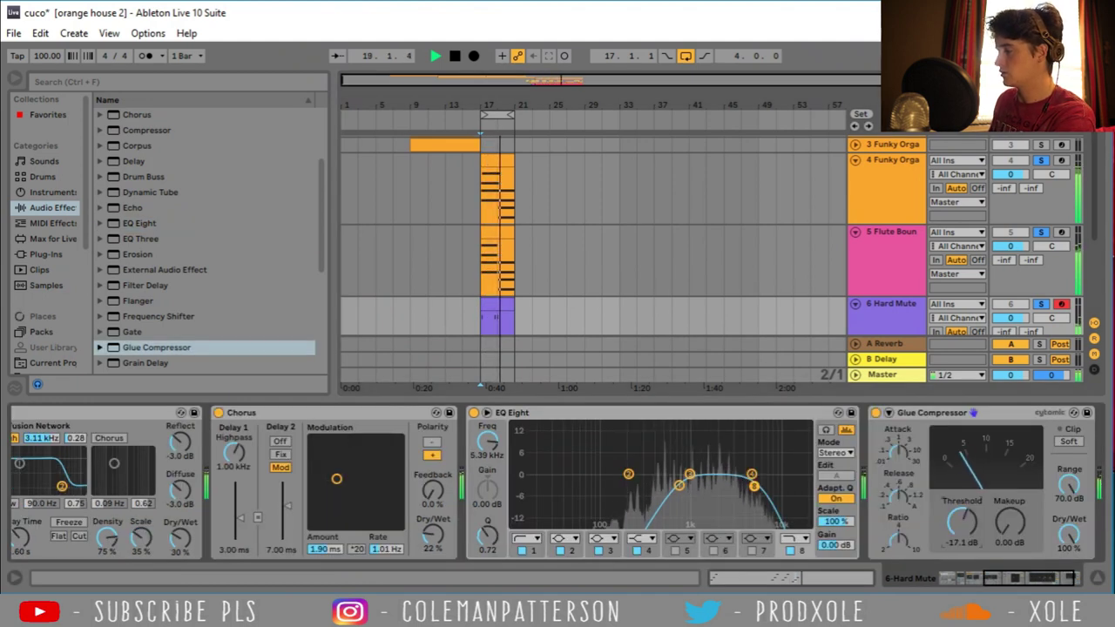
Hide the device view, unfold the second and third Funky Organ tracks, clear the solos and play the arrangement from bar 13
left_click(1096, 580)
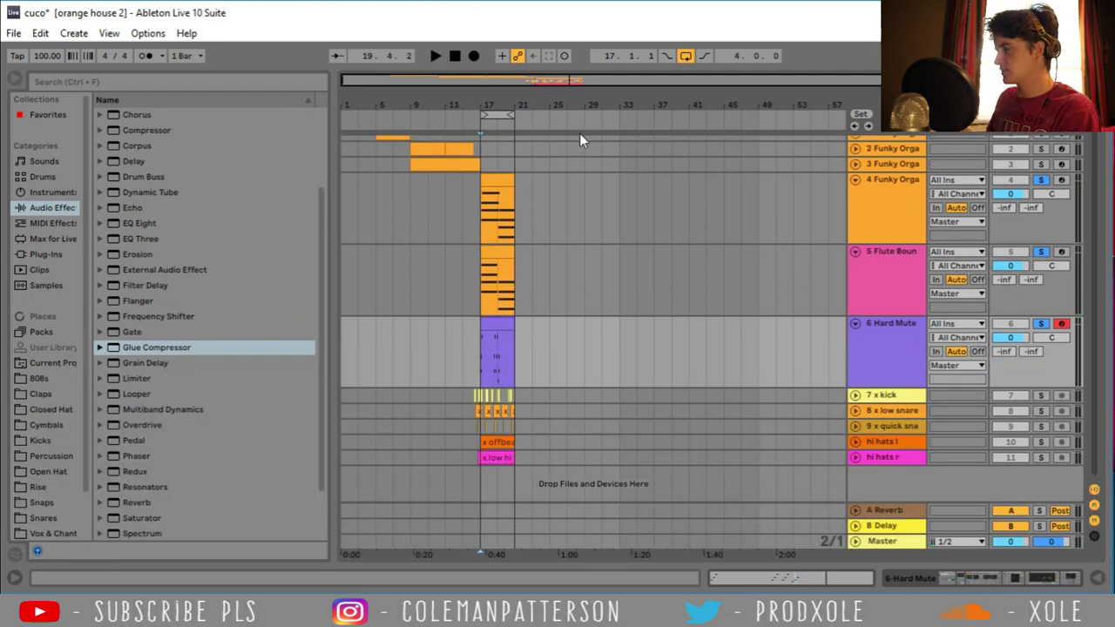
left_click(854, 148)
left_click(854, 220)
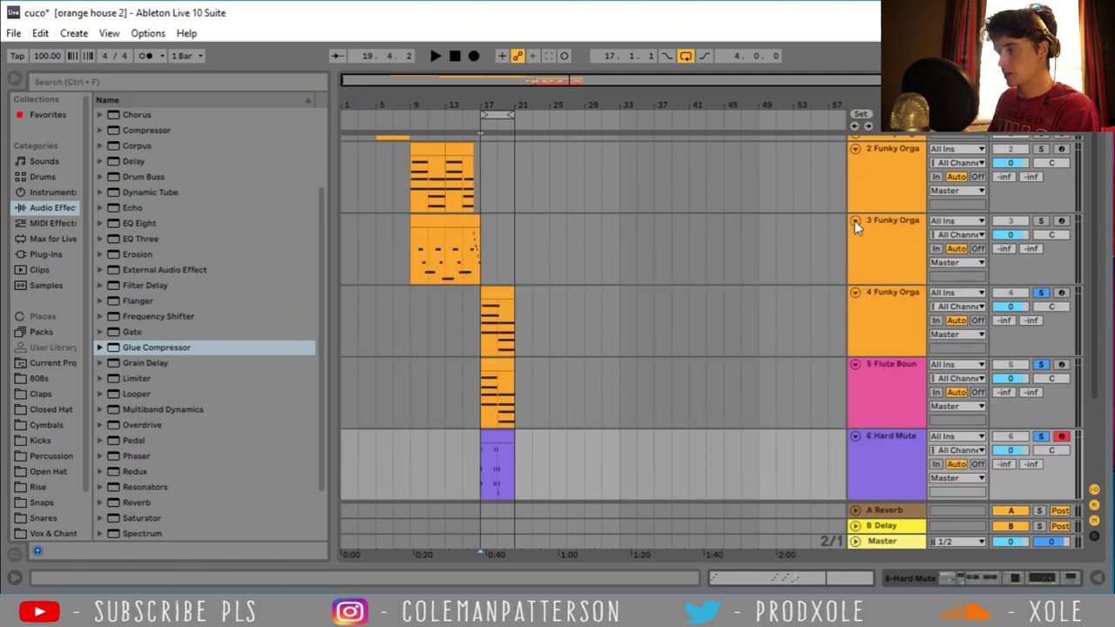
left_click(1044, 294)
left_click(439, 249)
key("space")
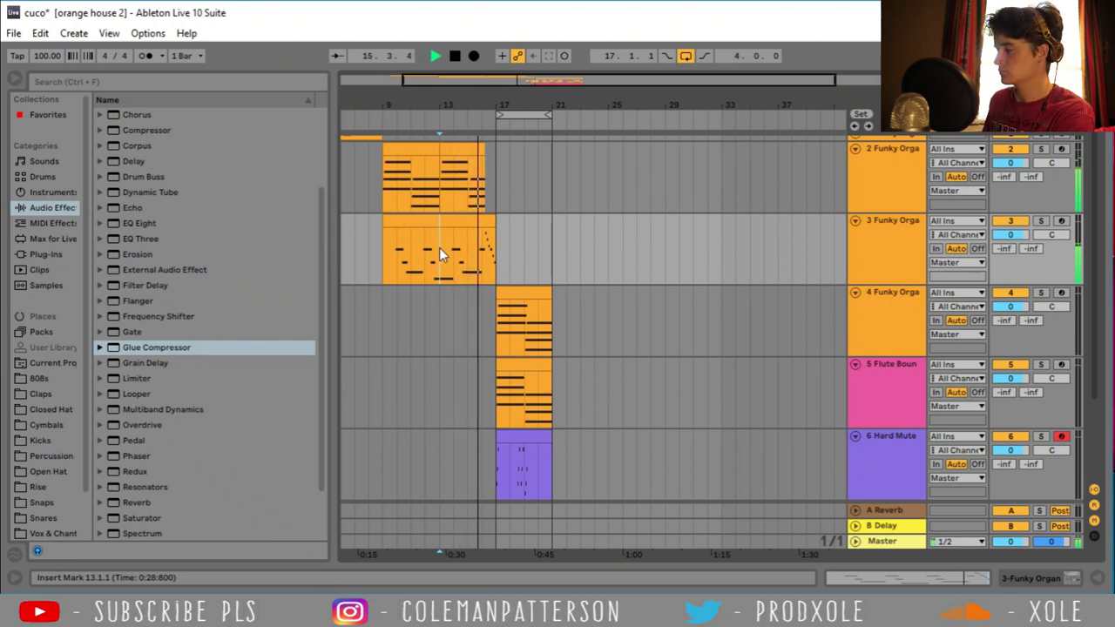
scroll(477, 259, "down", 3)
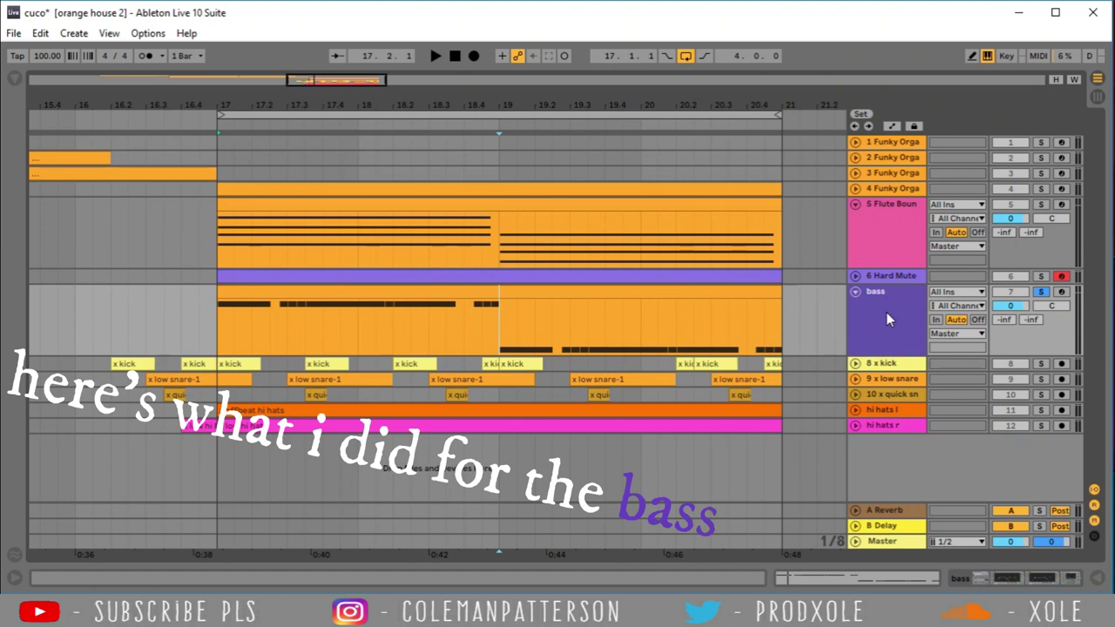
Review the bass track's Electric Bass Drive device chain, then play its clip and open the clip's notes
double_click(886, 312)
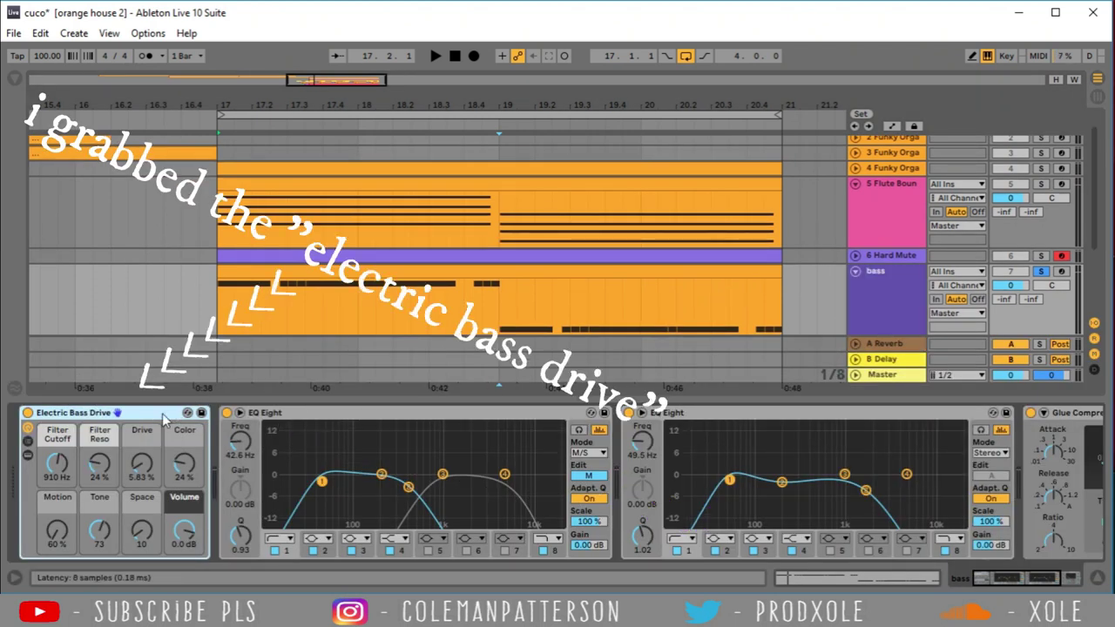
left_click(430, 265)
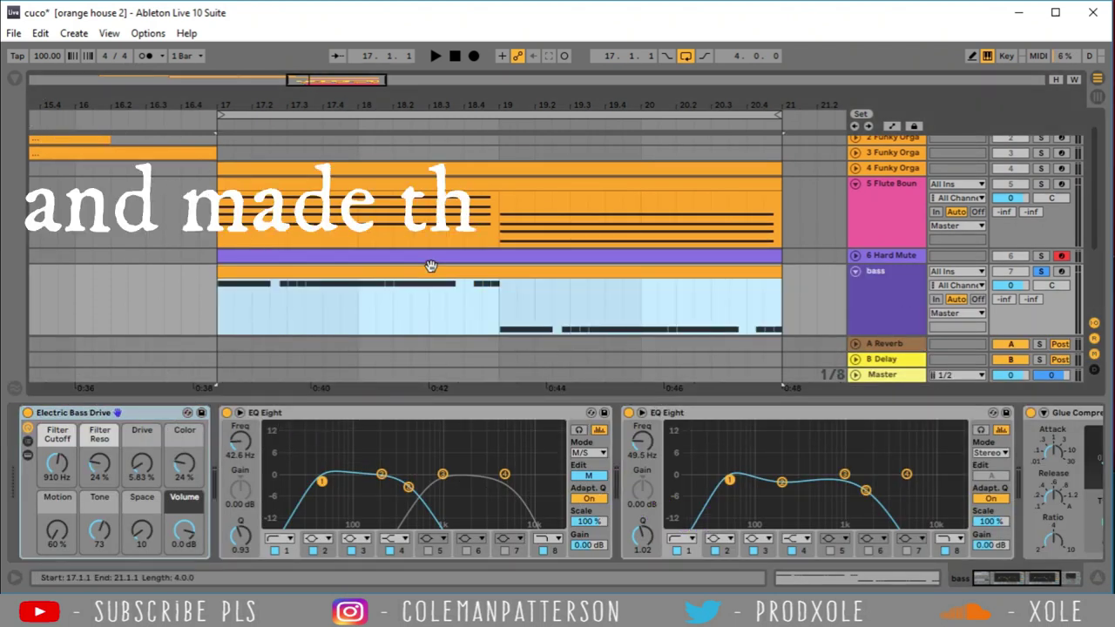
key("space")
double_click(430, 265)
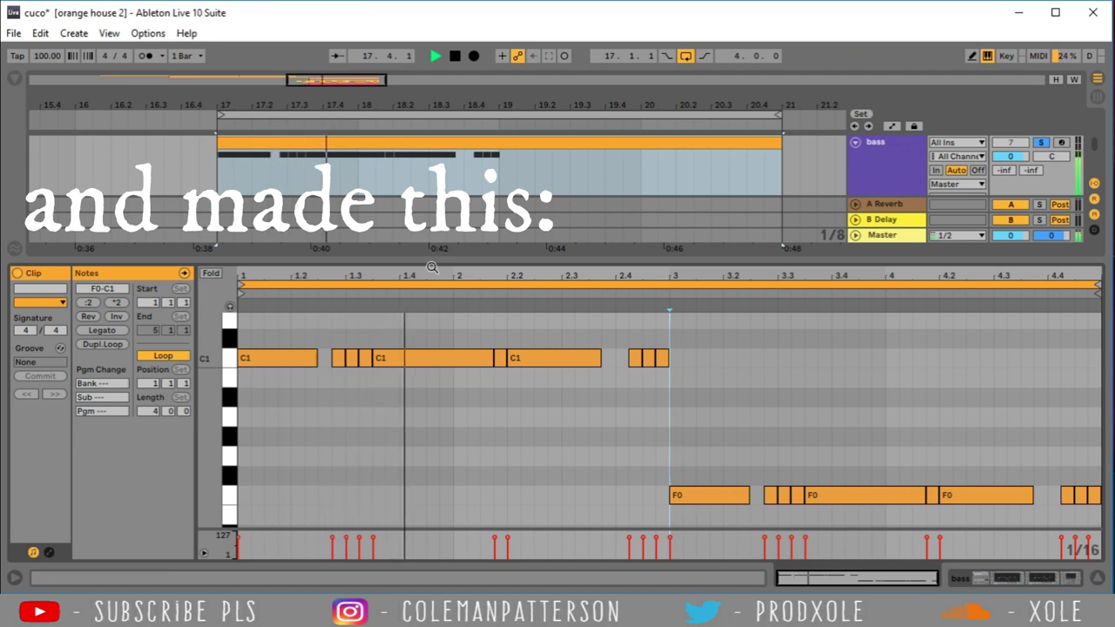